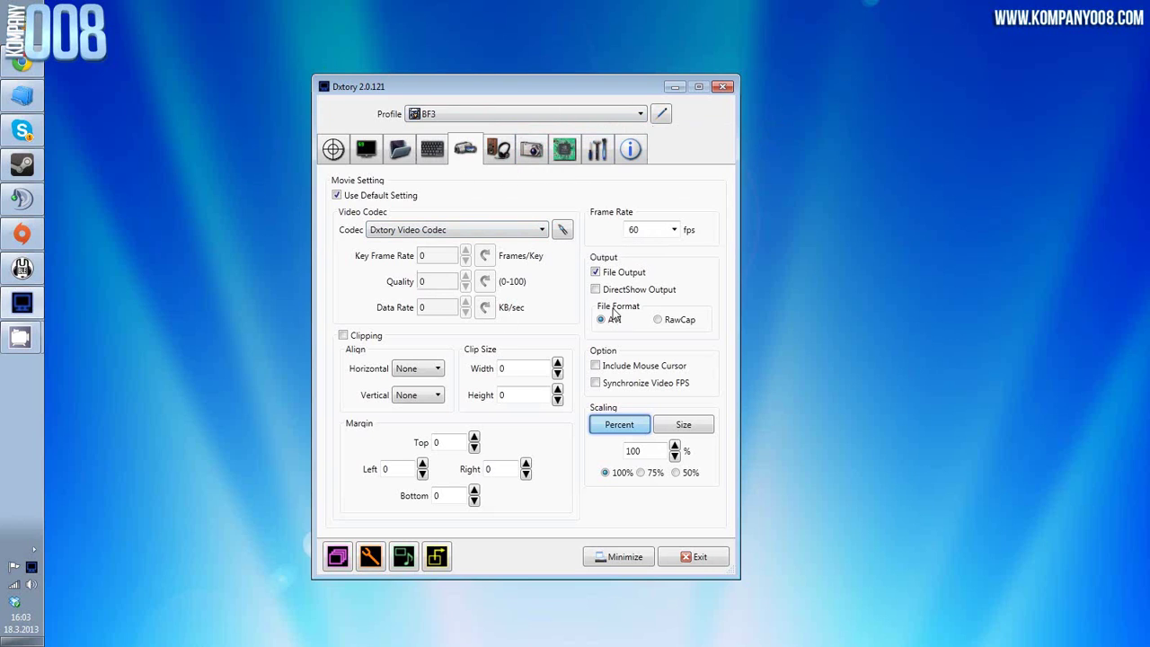
Keep Dxtory Video Codec, try YUV410 in its settings and cancel, then open the recordings folder.
left_click(402, 231)
left_click(422, 244)
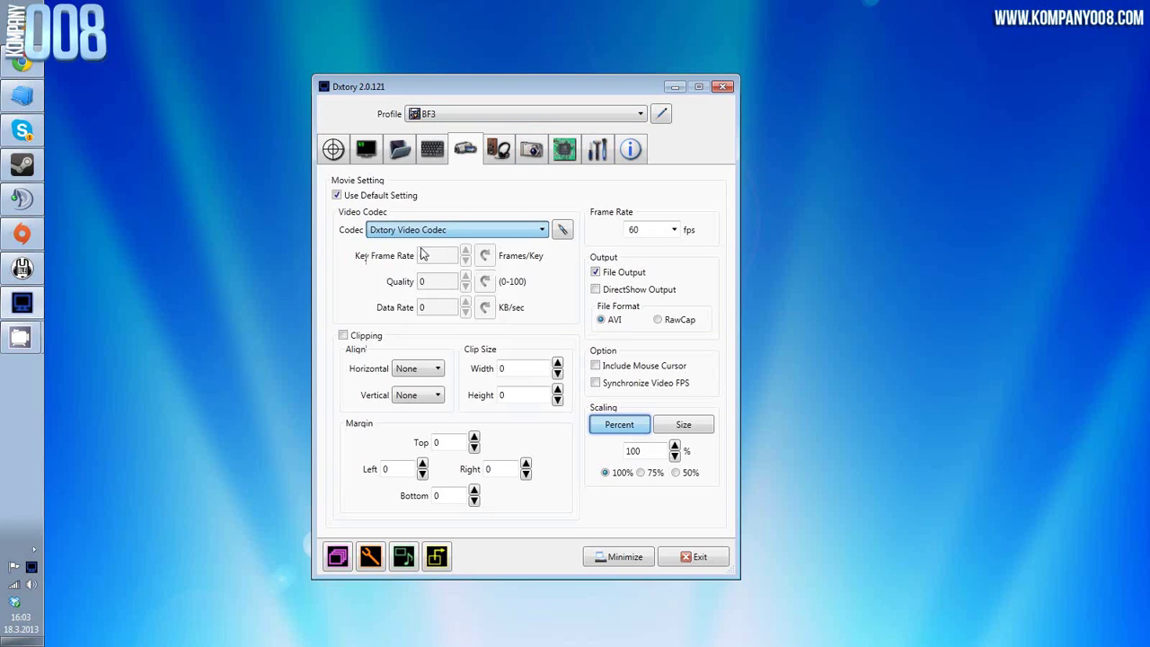
left_click(562, 230)
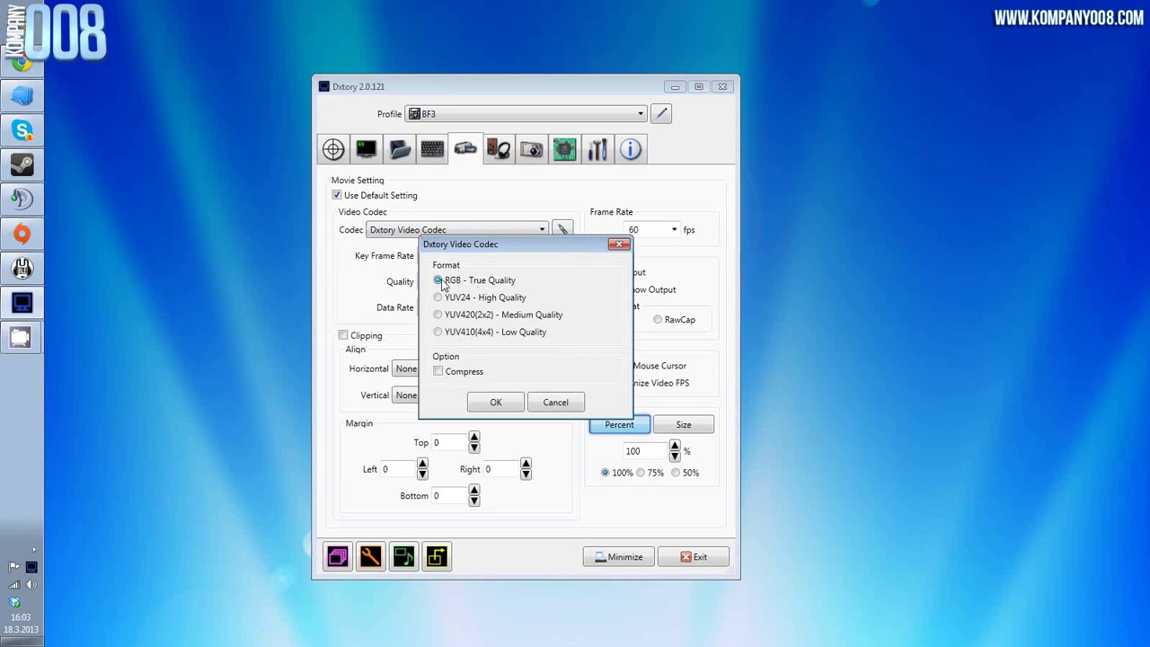
left_click(525, 335)
left_click(555, 403)
left_click(22, 95)
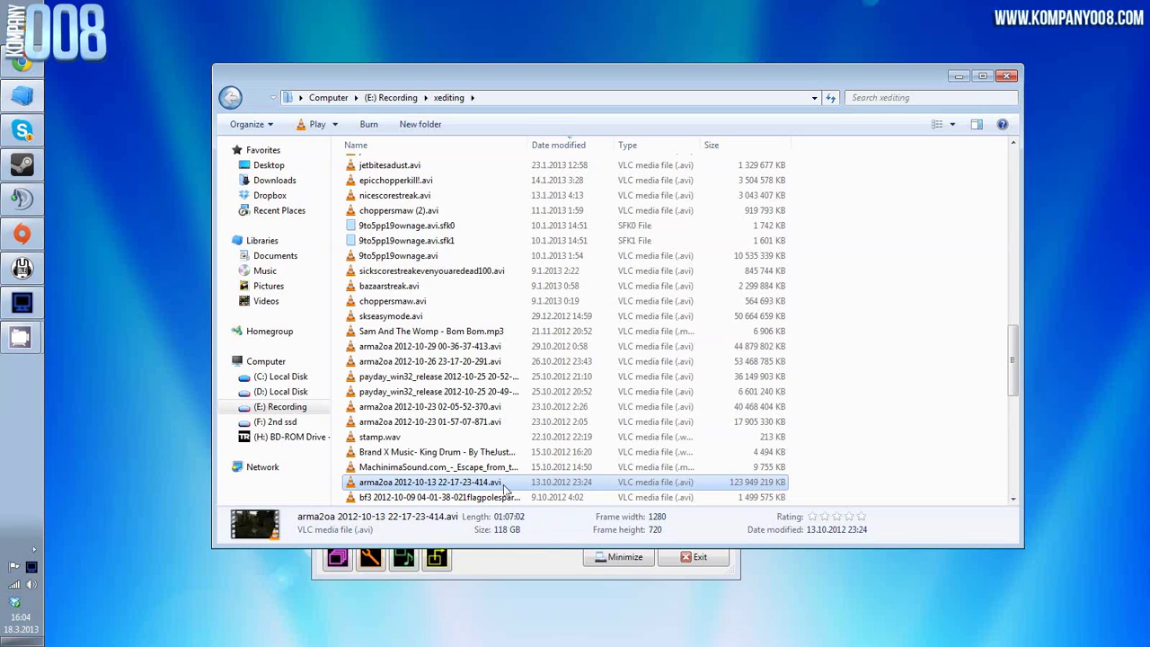
Compare the details of the arma2oa 2012-10-29 and 2012-10-26 recordings.
left_click(462, 348)
left_click(462, 361)
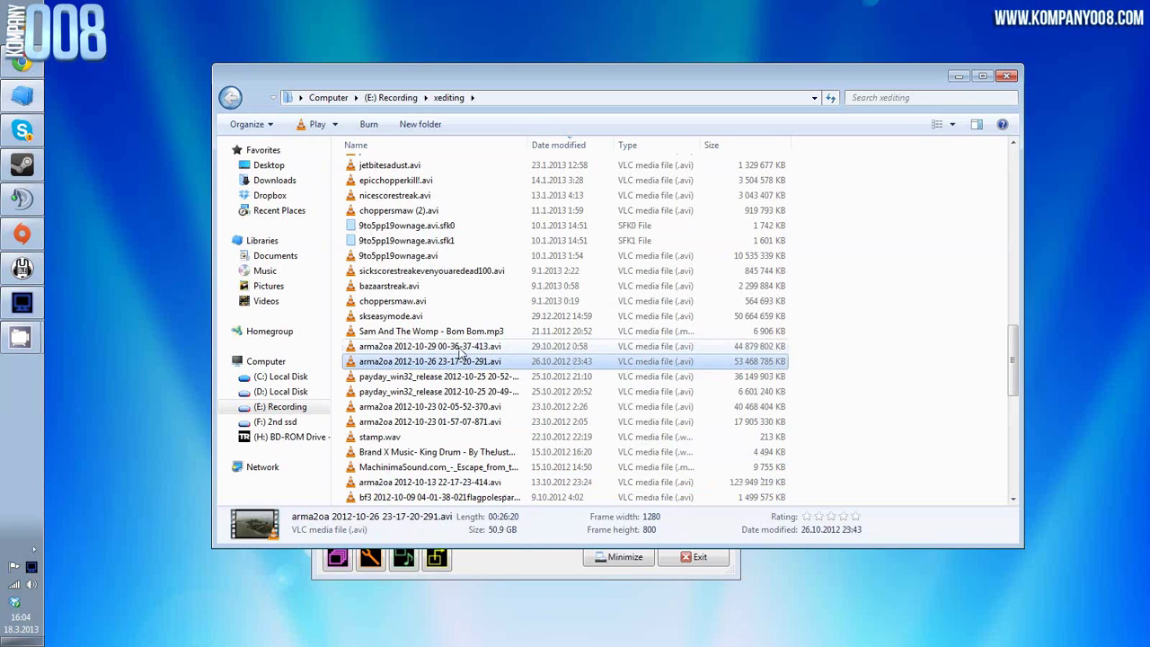
left_click(457, 349)
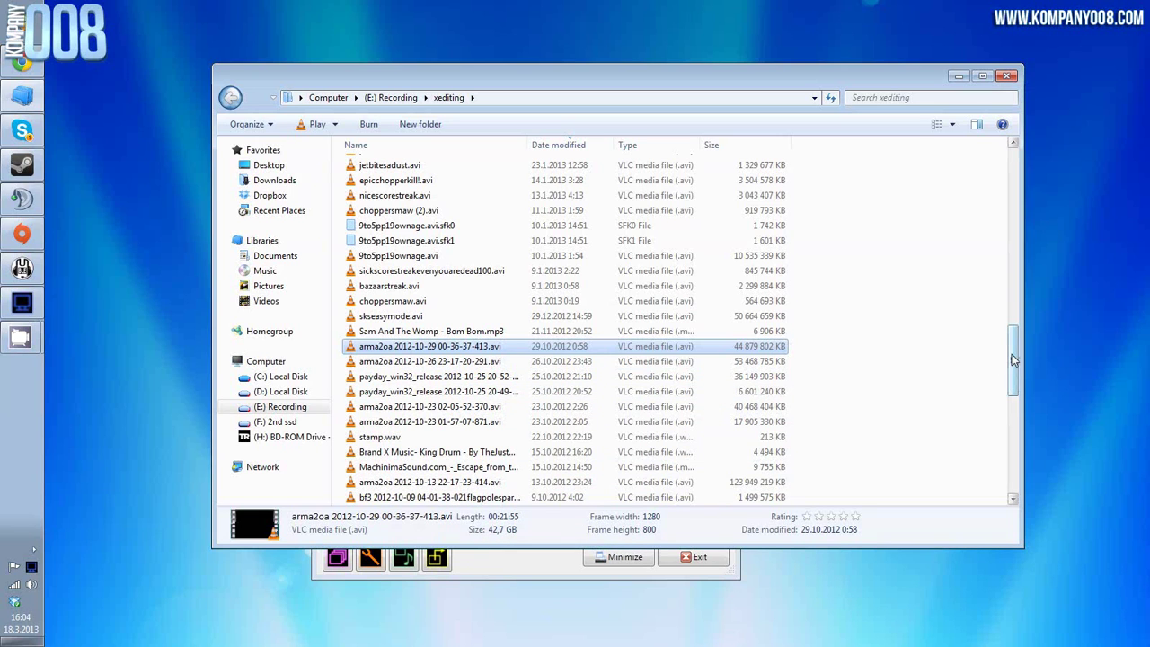
left_click_drag(1012, 359, 950, 248)
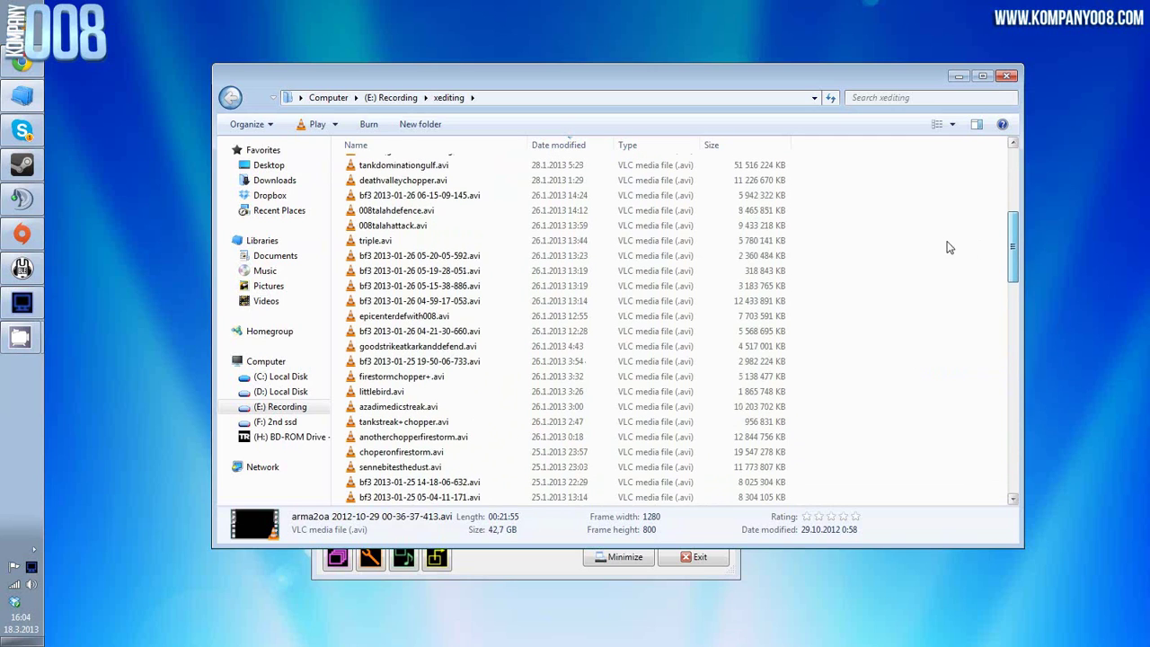
Check deathvalleychopper, the bf3 recordings and others, ending on amazingfirestormround!.avi.
left_click(464, 184)
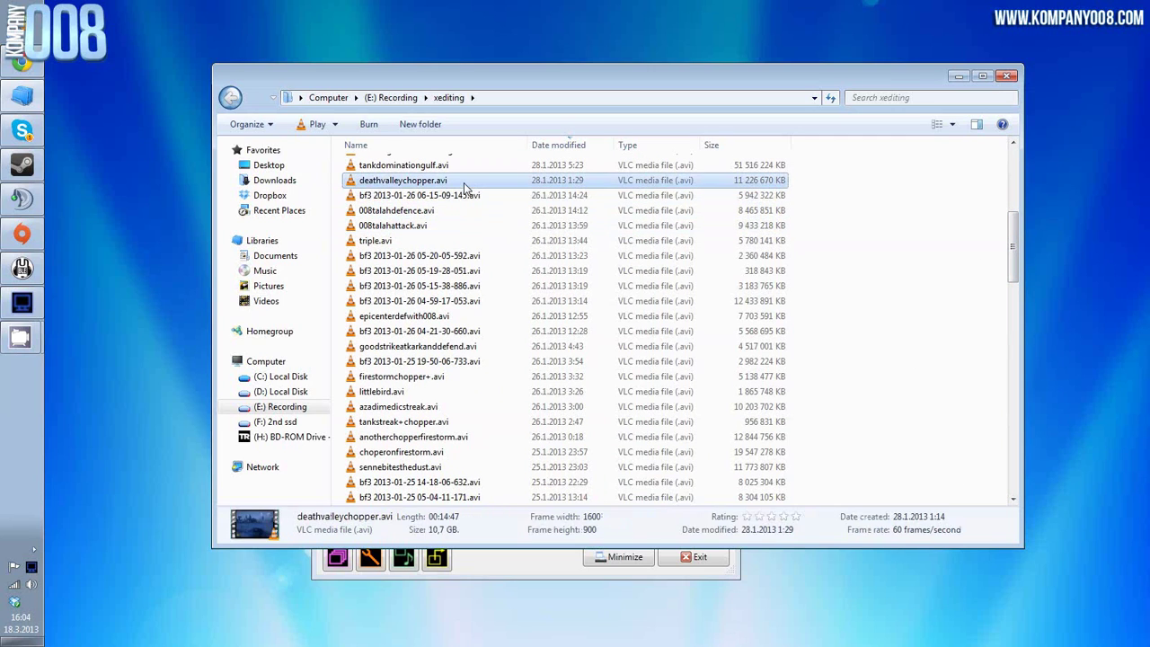
left_click(448, 199)
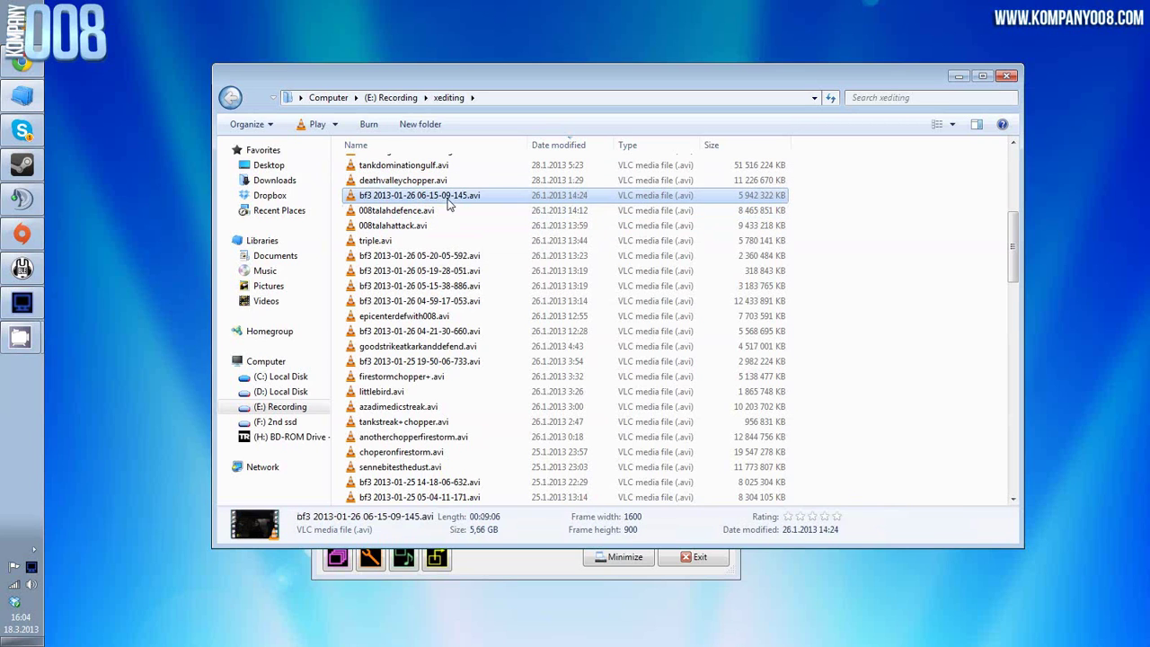
scroll(449, 288, "up", 5)
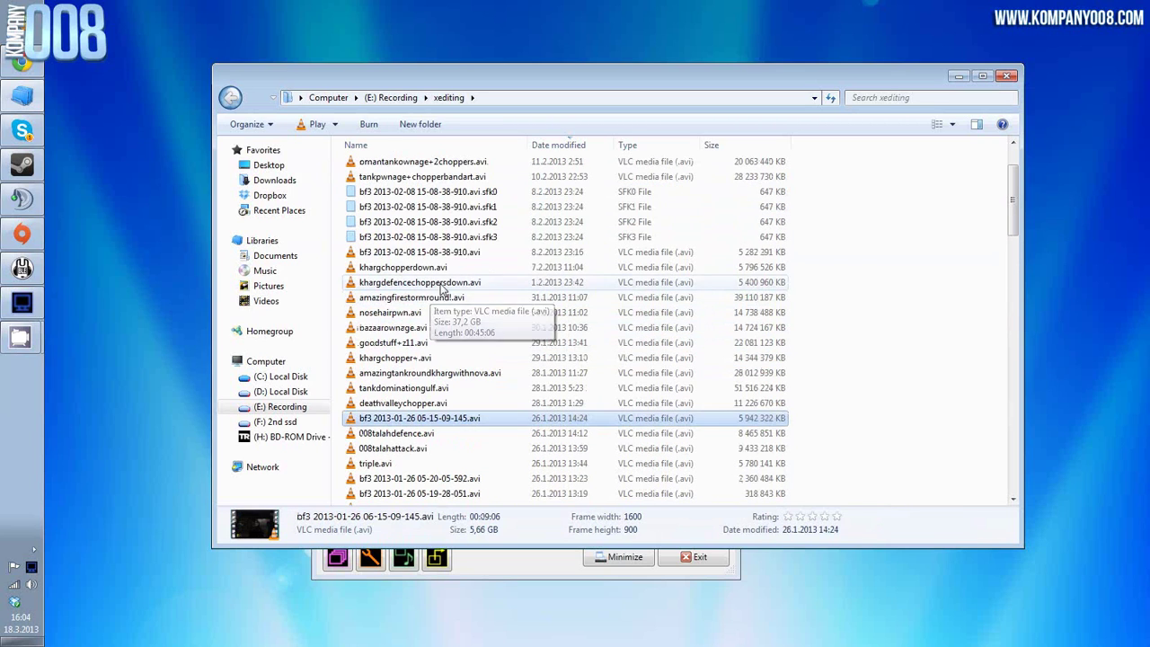
left_click(455, 255)
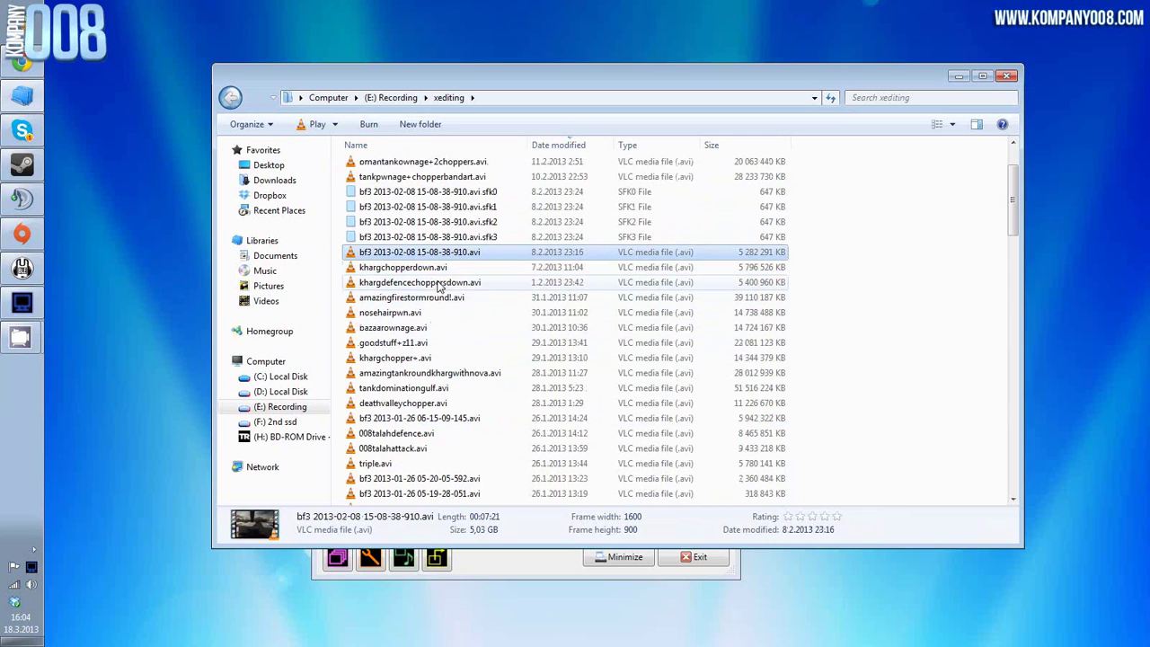
left_click(431, 268)
left_click(433, 284)
left_click(436, 299)
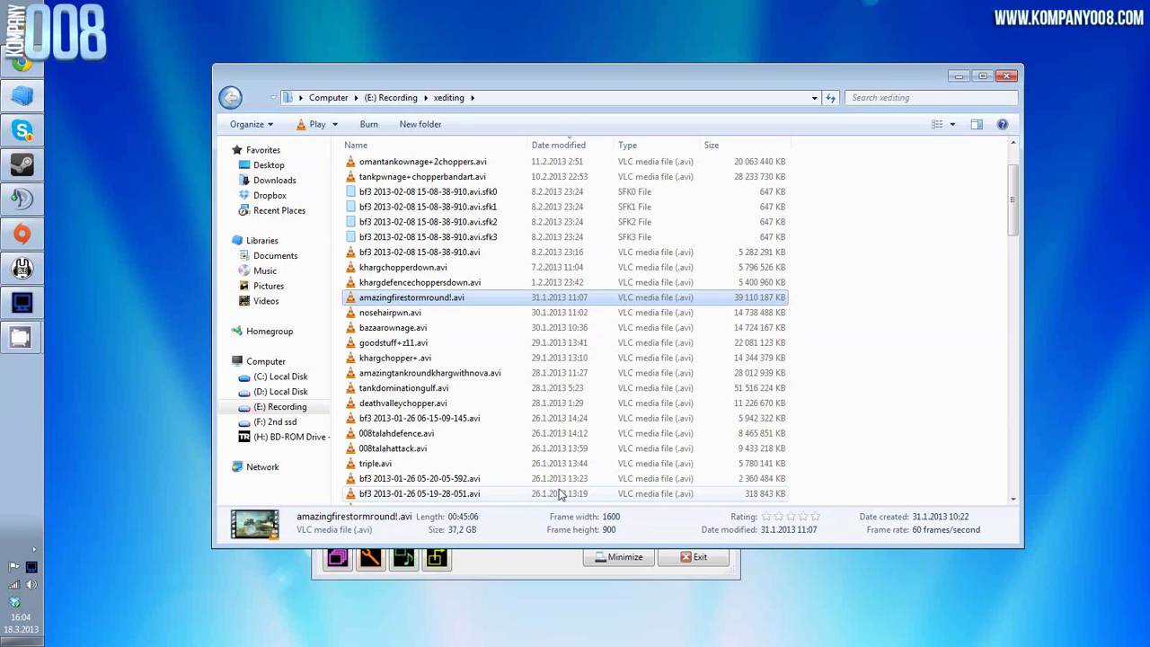
View nosehairpwn.avi's details, then close the recordings folder window.
left_click(418, 317)
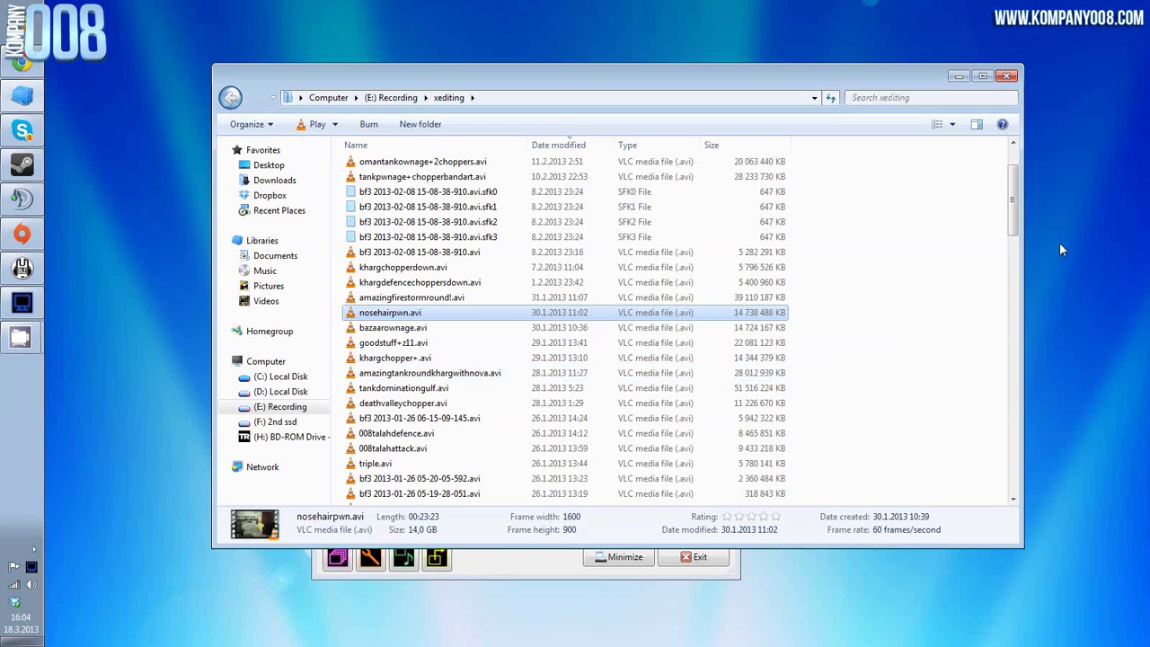
mouse_move(1015, 200)
left_mouse_down()
mouse_move(1013, 310)
mouse_move(1014, 184)
left_mouse_up()
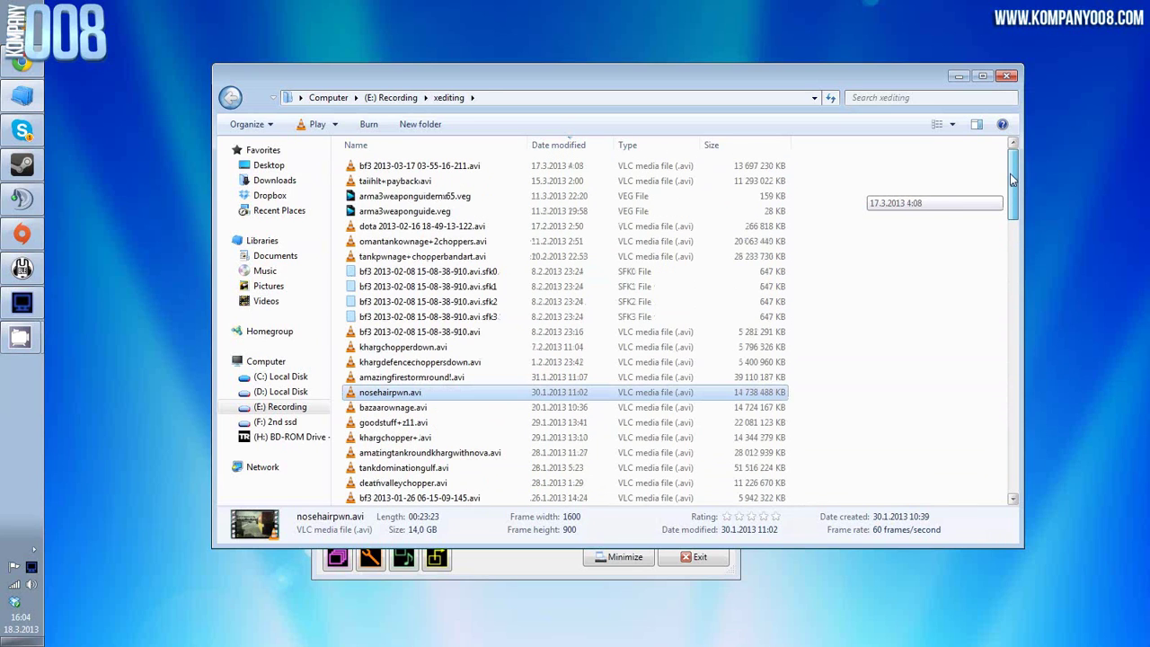
left_click(1008, 76)
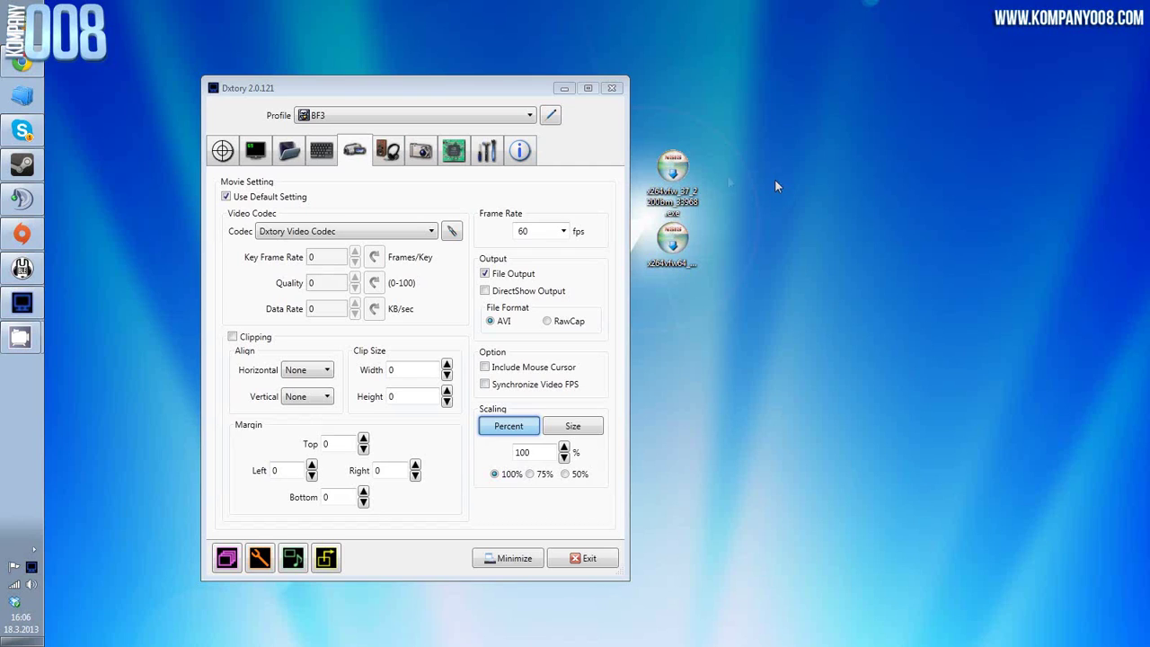
left_click(672, 241)
left_click_drag(517, 100, 383, 95)
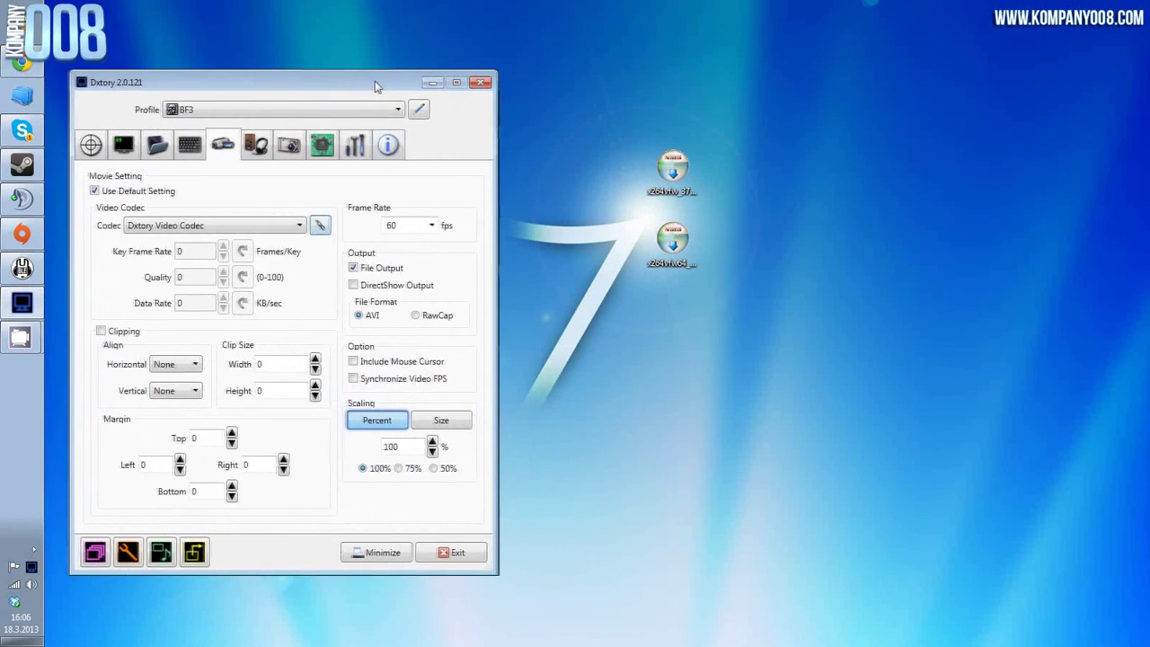
left_click(672, 171)
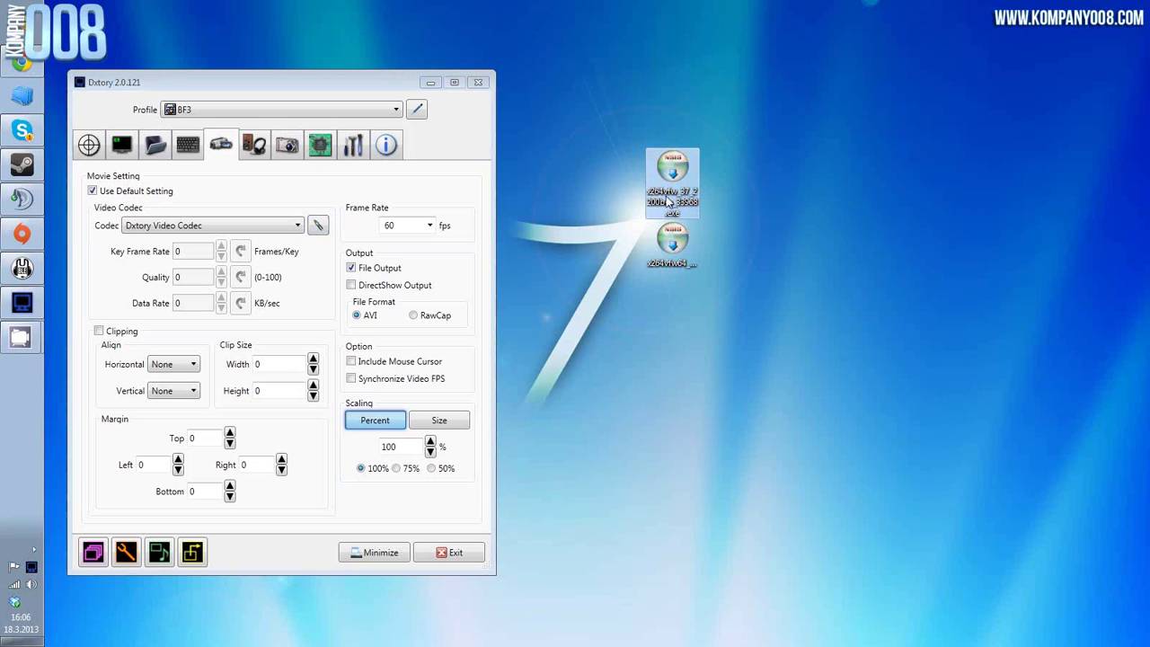
left_click(679, 256)
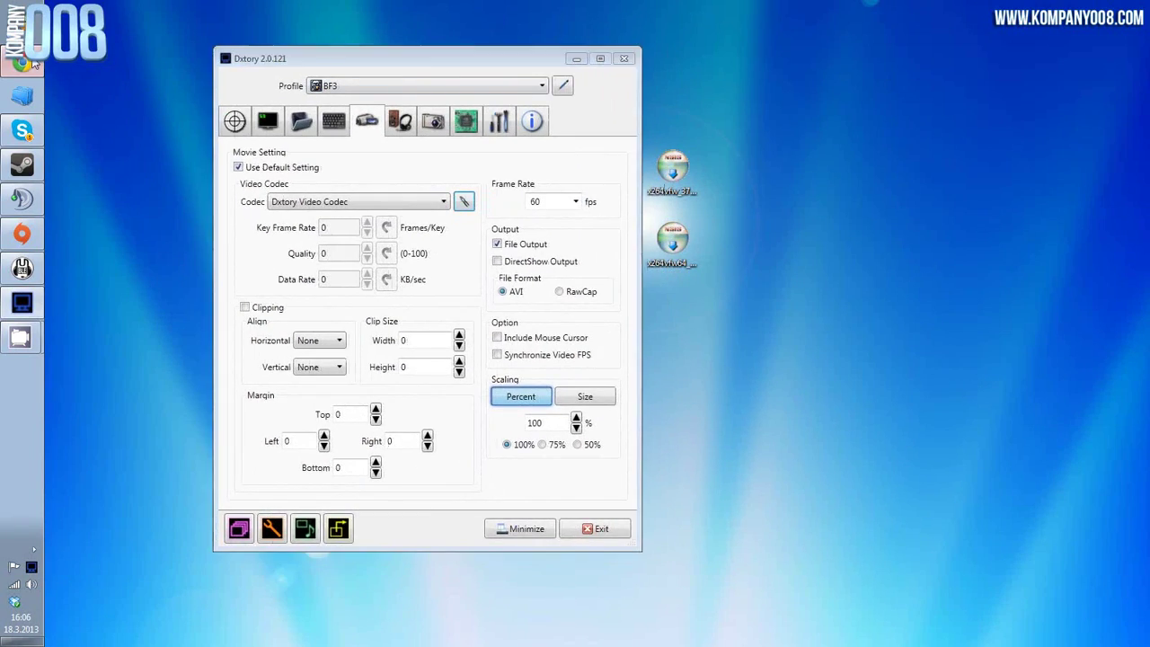
left_click(21, 61)
Switch to the Dropbox x264vfw codecs shared folder page and select its link.
left_click(703, 9)
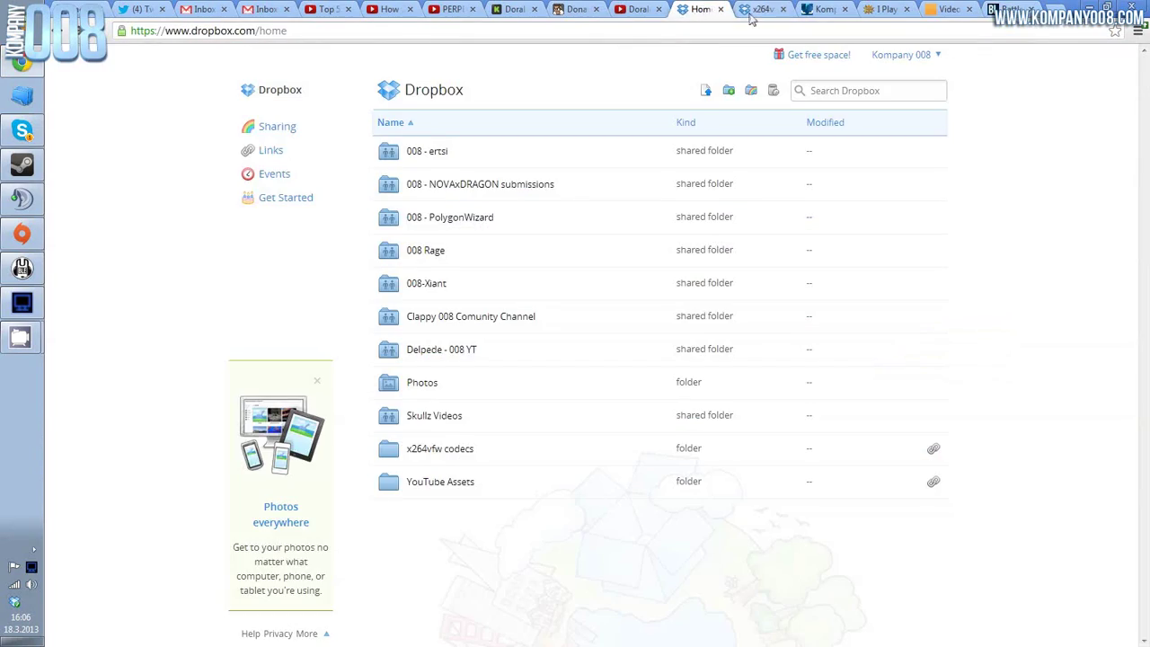
left_click(752, 11)
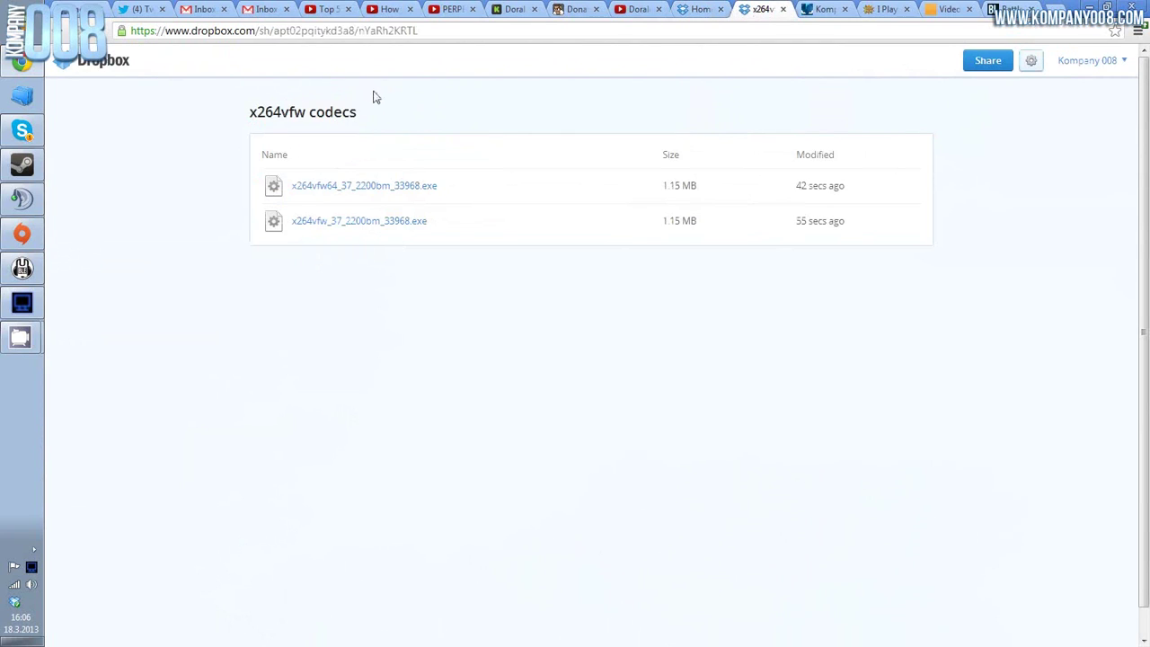
left_click(300, 35)
left_click(427, 33)
key("ctrl+a")
left_click(424, 33)
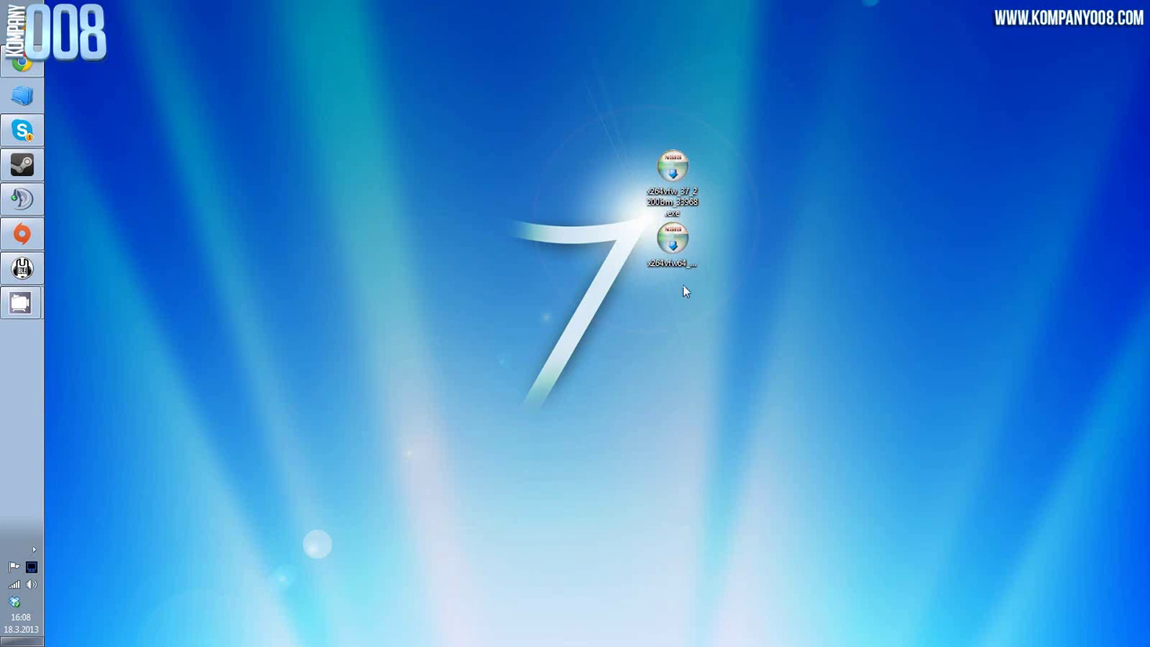
Run the x264vfw installer, decline uninstalling the old copy, and accept the GNU license.
double_click(672, 167)
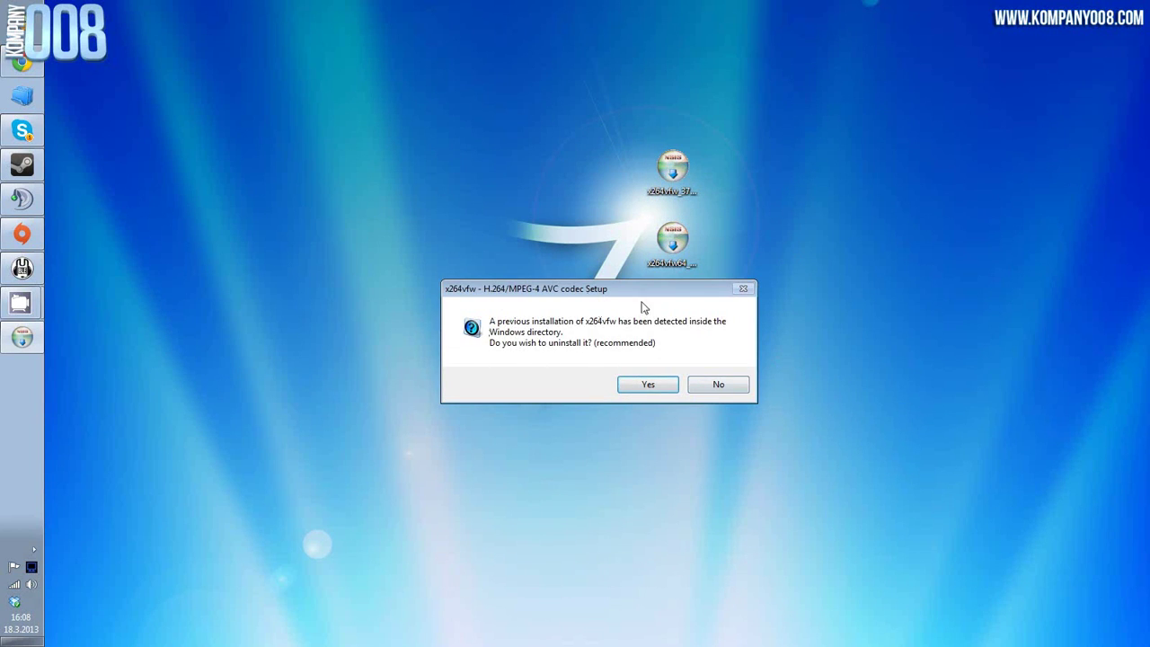
left_click(721, 387)
left_click(676, 446)
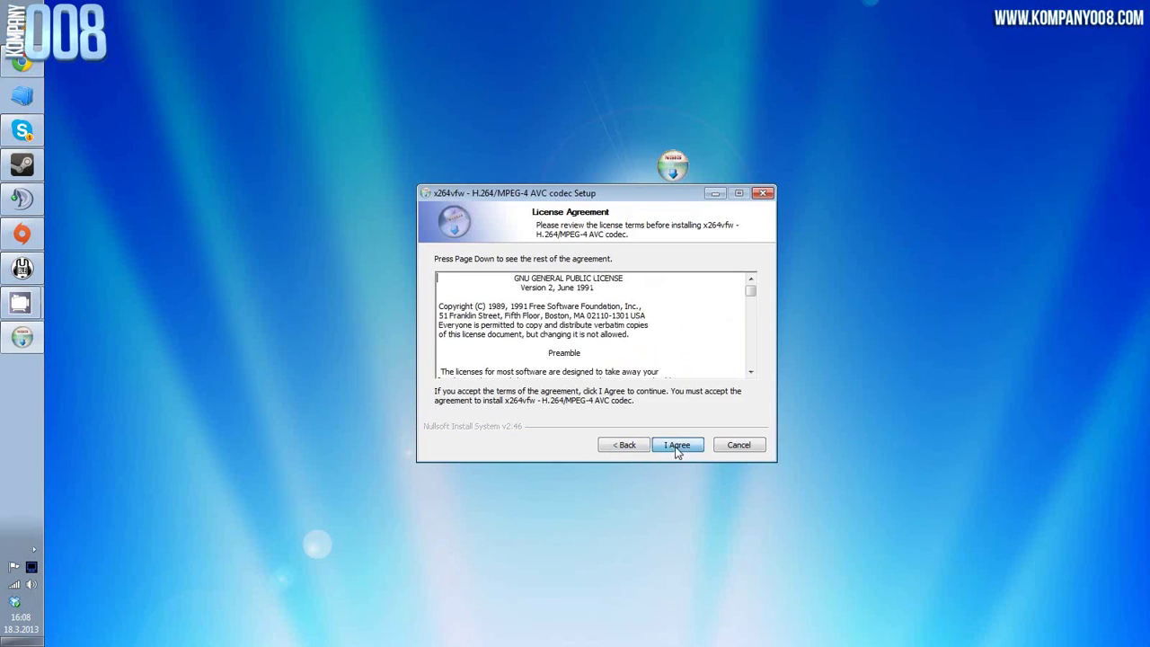
left_click(678, 447)
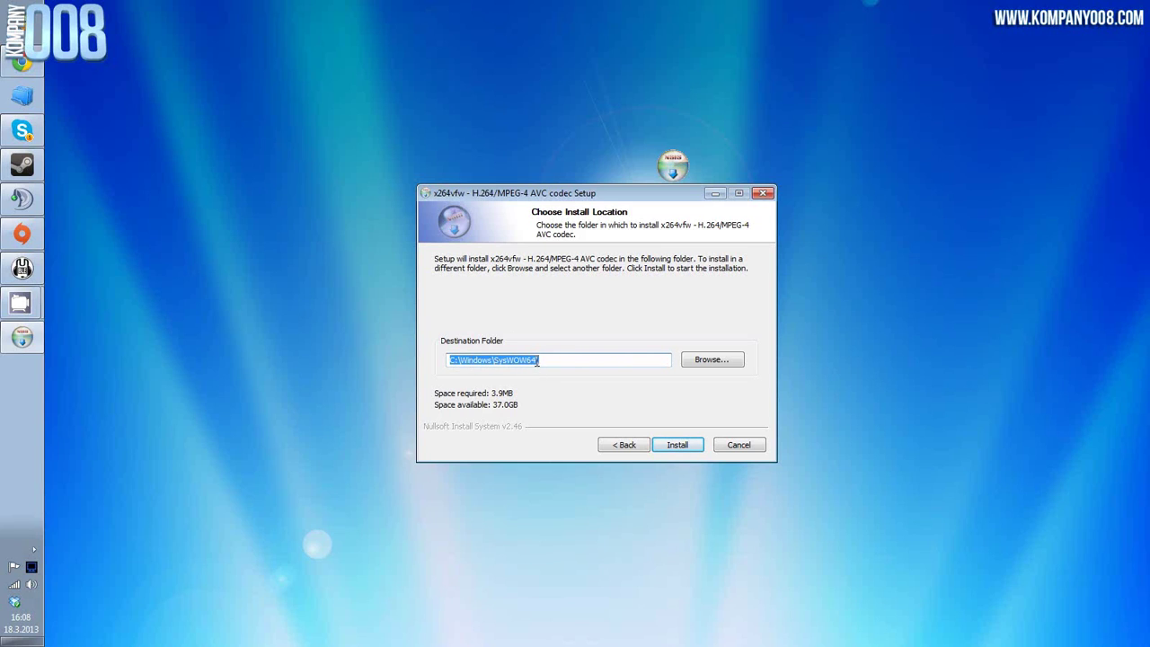
Browse from Computer through Local Disk (C:) and expand the SysWOW64 folder.
left_click(710, 362)
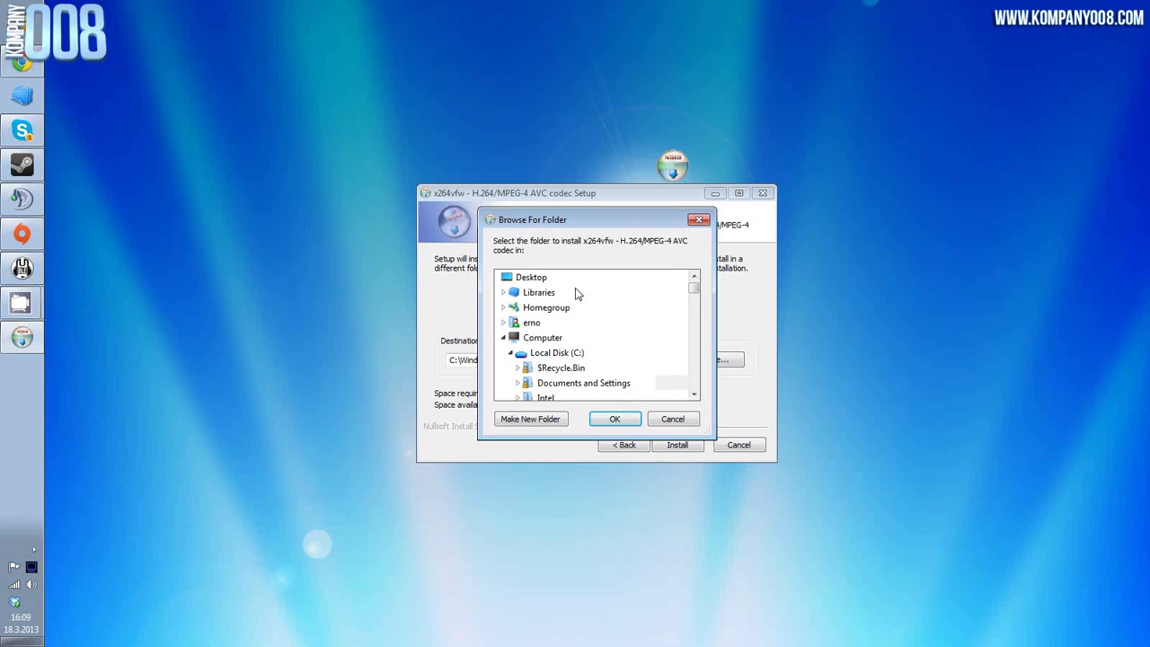
left_click(549, 337)
left_click(561, 352)
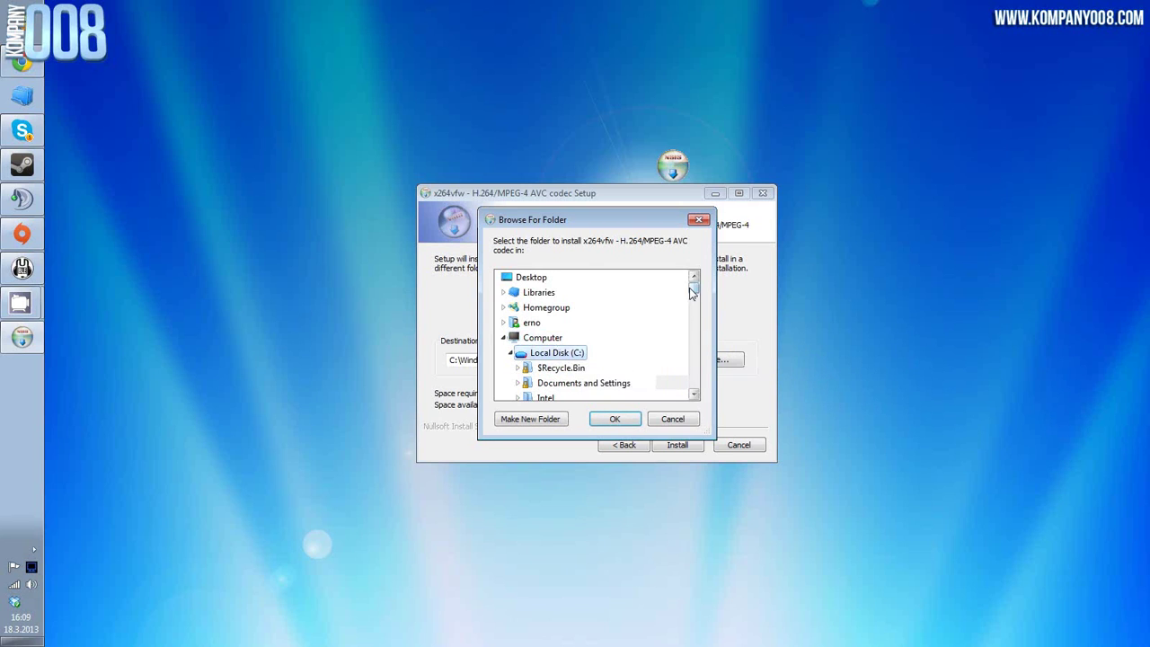
scroll(691, 292, "down", 5)
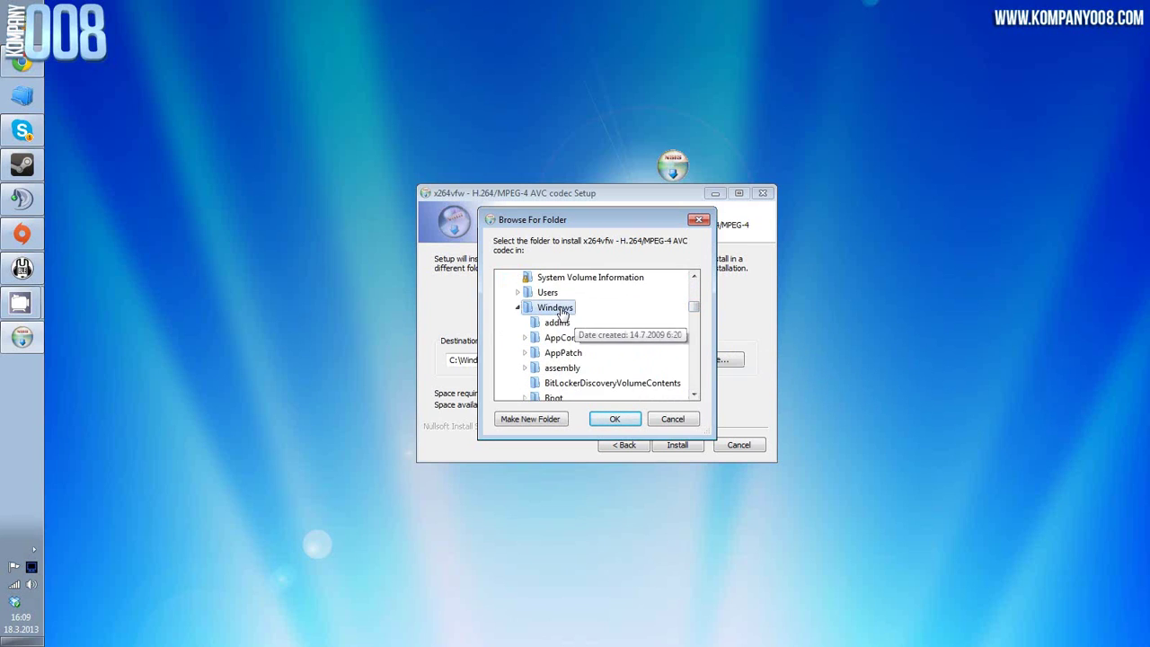
left_click_drag(695, 309, 695, 367)
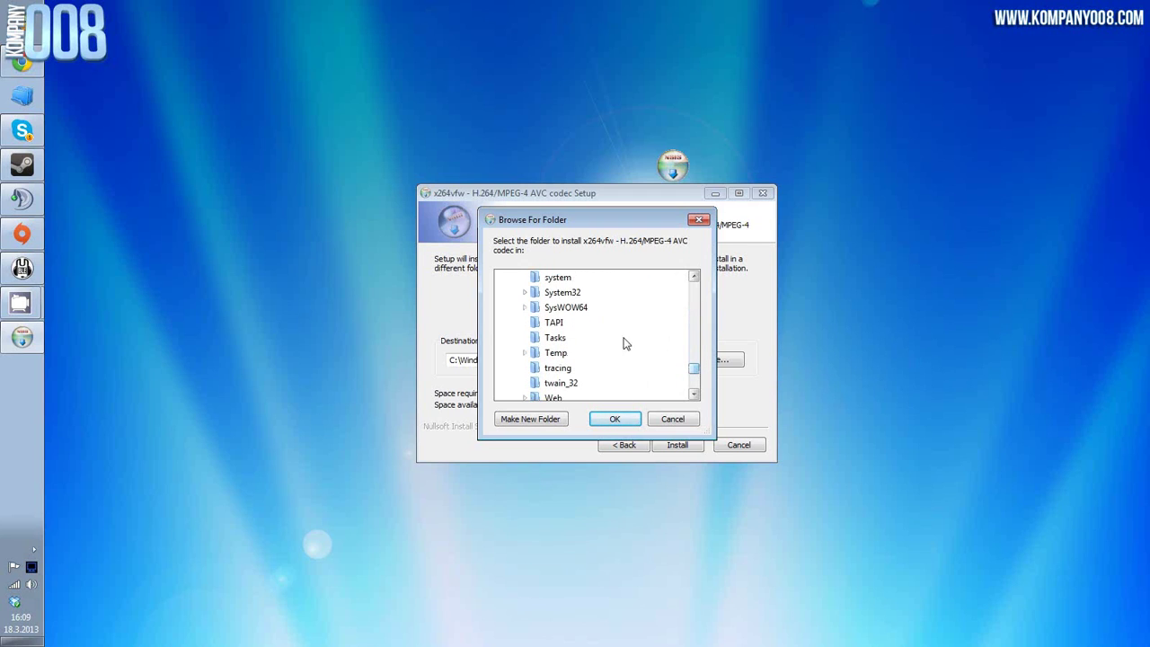
left_click(568, 307)
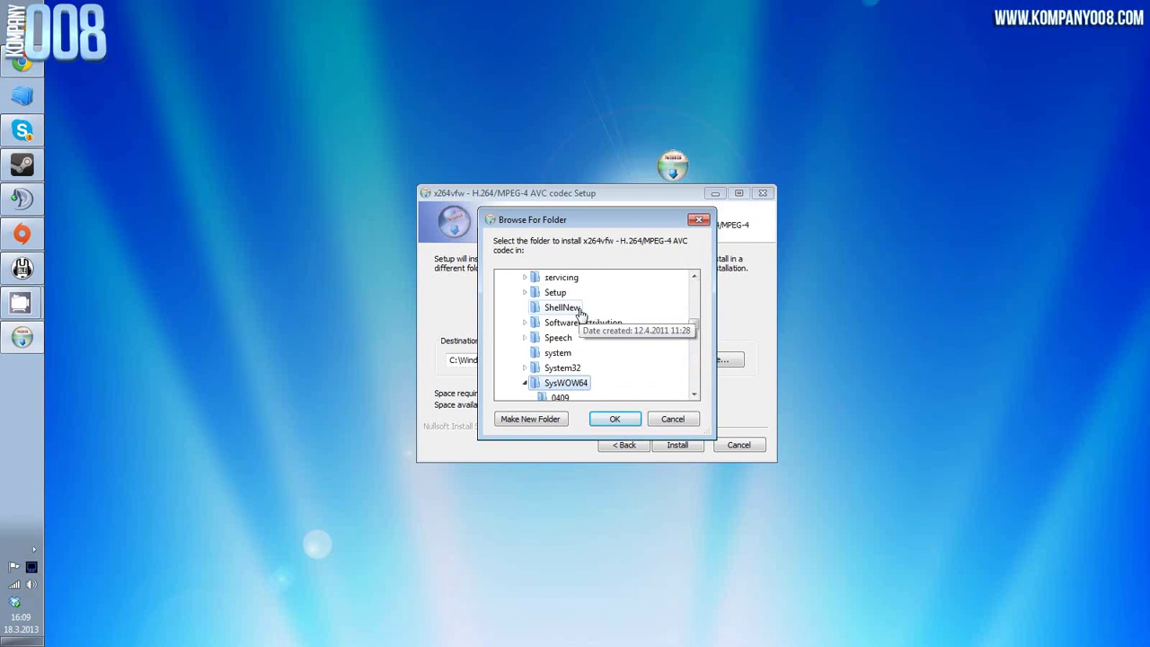
Scroll through the folder tree, then close the browser keeping C:\Windows\SysWOW64\.
left_click(694, 396)
left_click(694, 397)
left_click(694, 396)
left_click(695, 397)
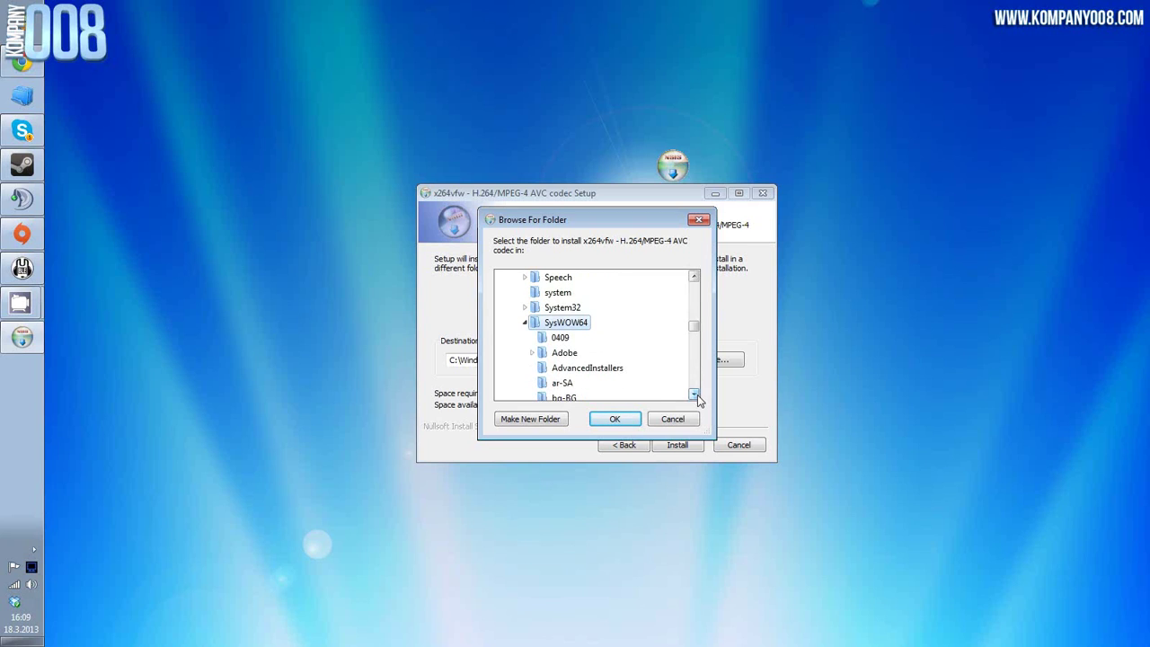
left_click(695, 394)
left_click(694, 394)
left_click(695, 394)
left_click(695, 395)
left_click(695, 395)
left_click(694, 277)
left_click(694, 278)
left_click(694, 278)
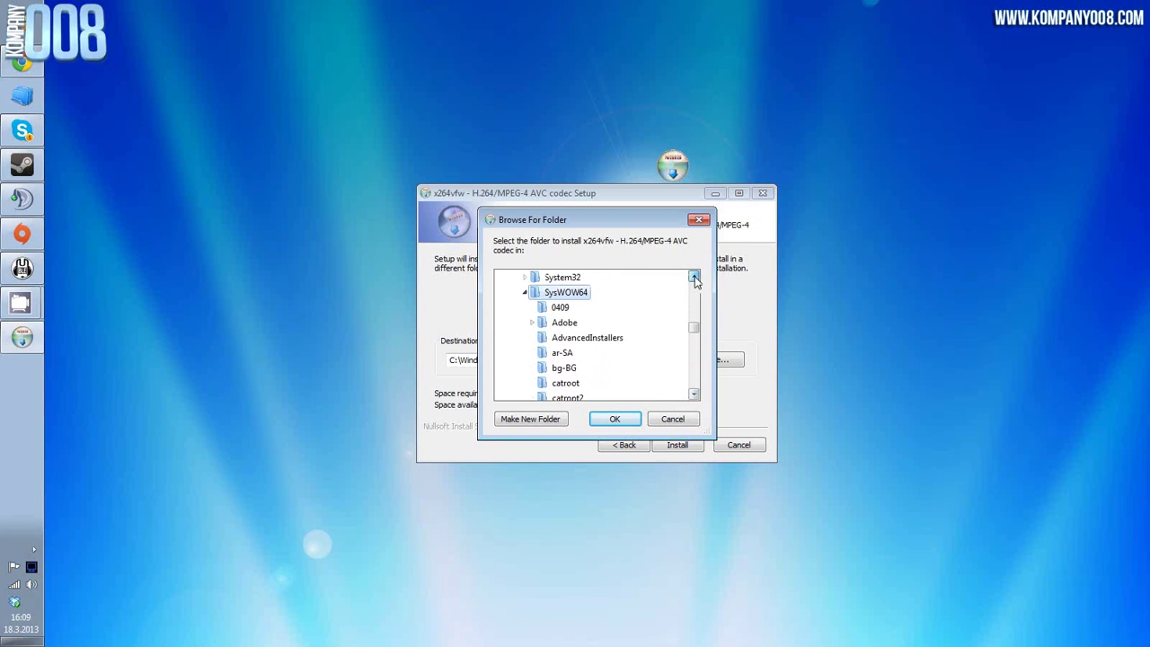
left_click(695, 277)
left_click(694, 278)
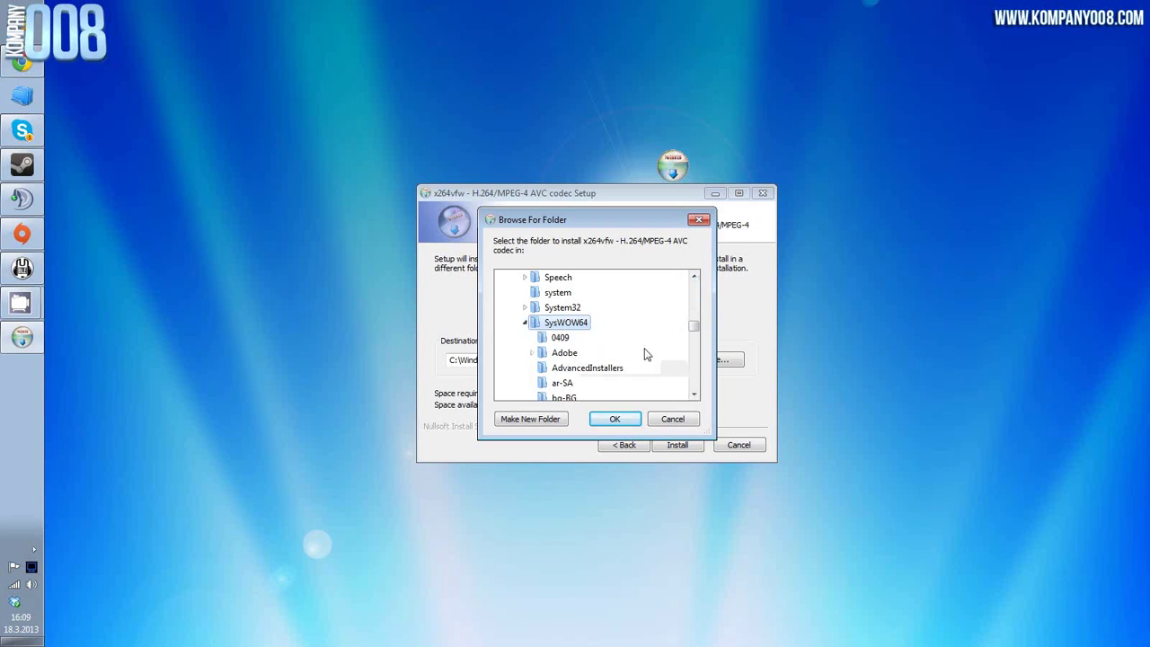
left_click(694, 397)
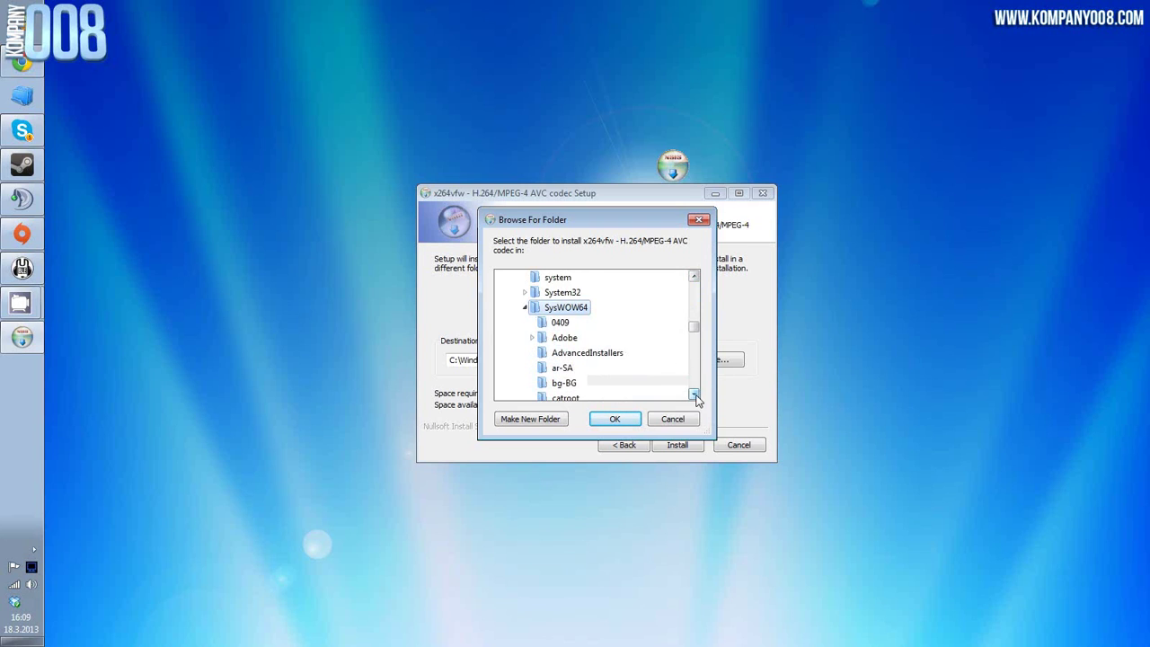
left_click(695, 396)
left_click(694, 396)
mouse_move(694, 326)
left_mouse_down()
mouse_move(697, 381)
mouse_move(696, 337)
left_mouse_up()
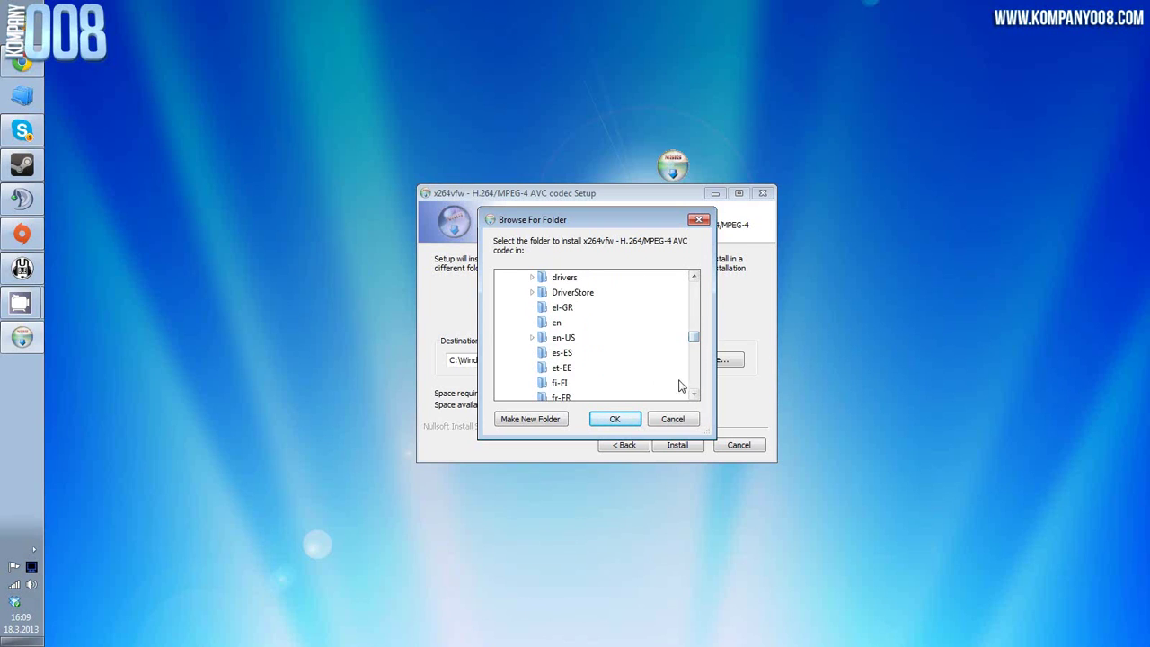
left_click(685, 420)
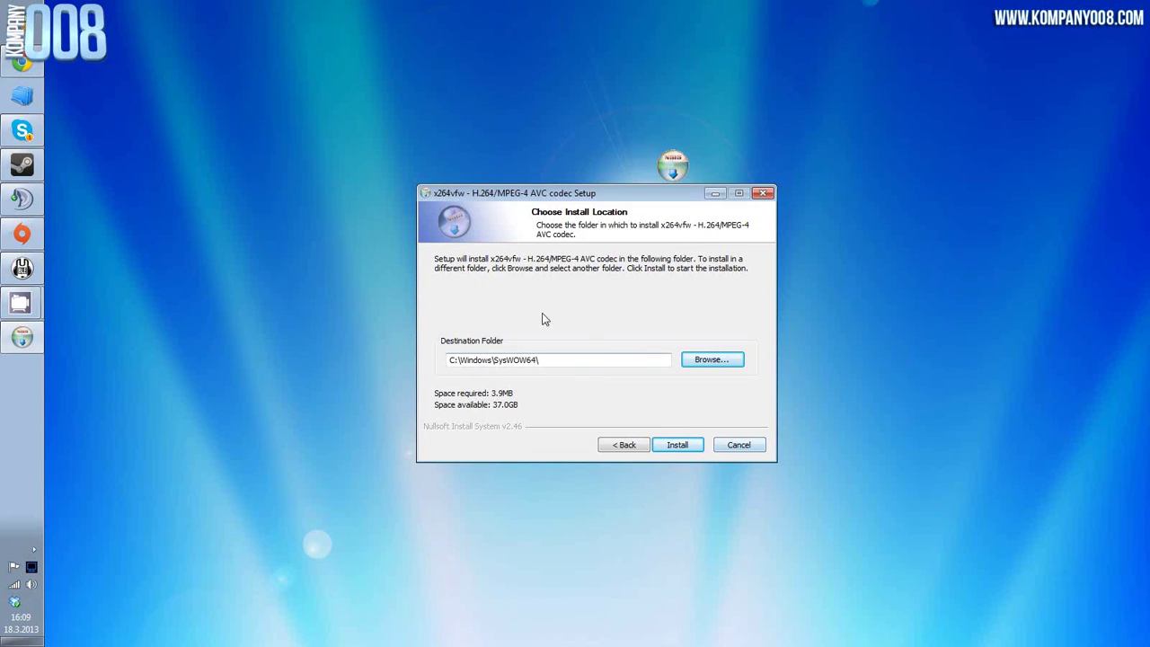
Cancel the 32-bit setup, then run the x64 installer past the license and cancel it too.
left_click(742, 447)
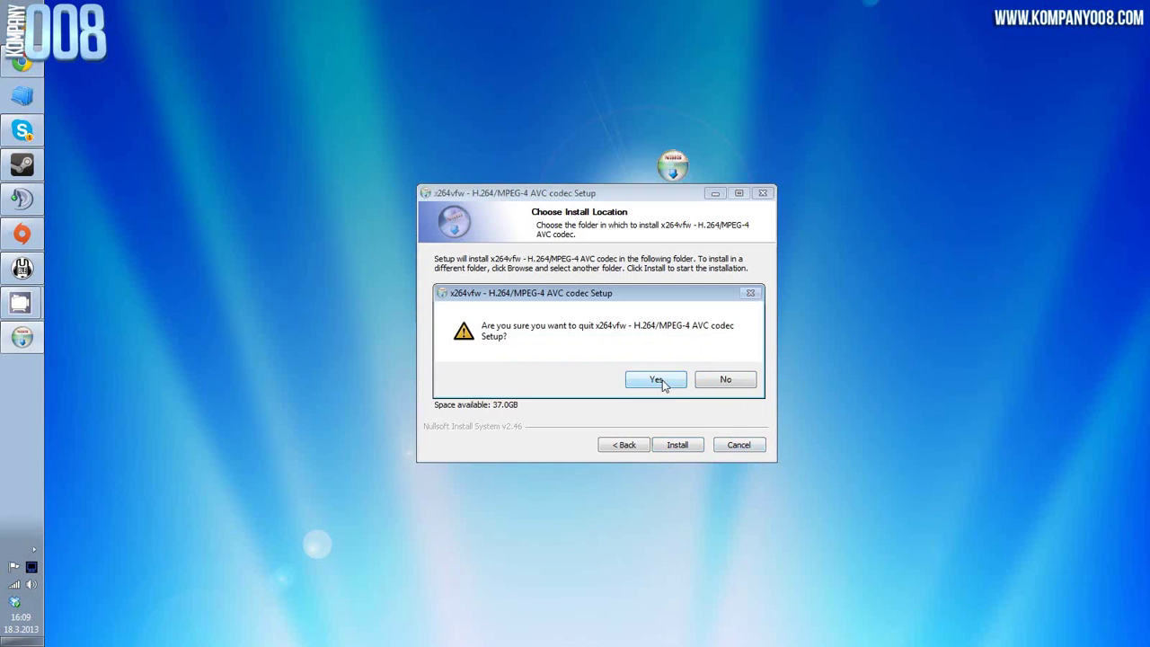
left_click(657, 380)
left_click(674, 241)
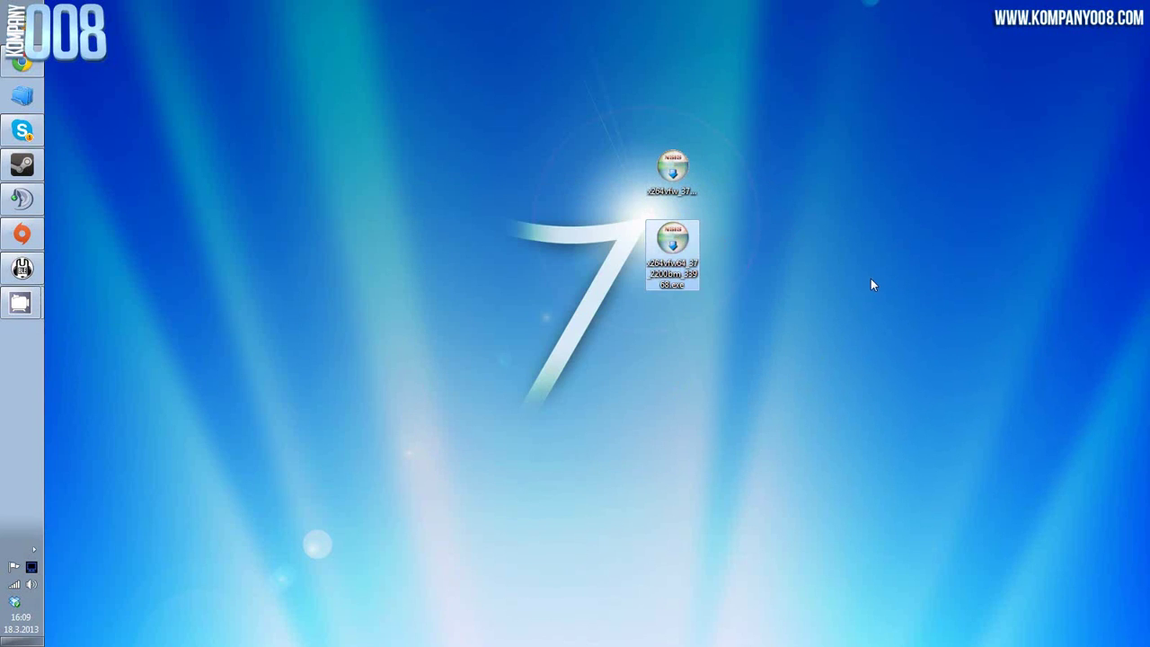
double_click(696, 247)
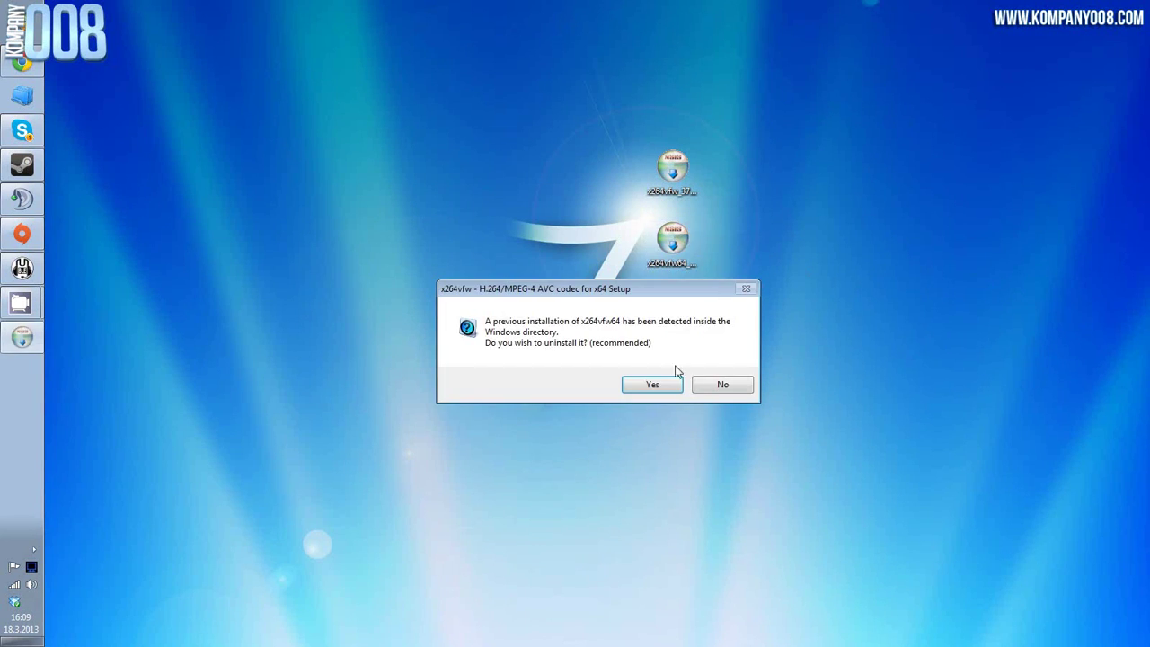
left_click(723, 388)
left_click(687, 437)
left_click(684, 443)
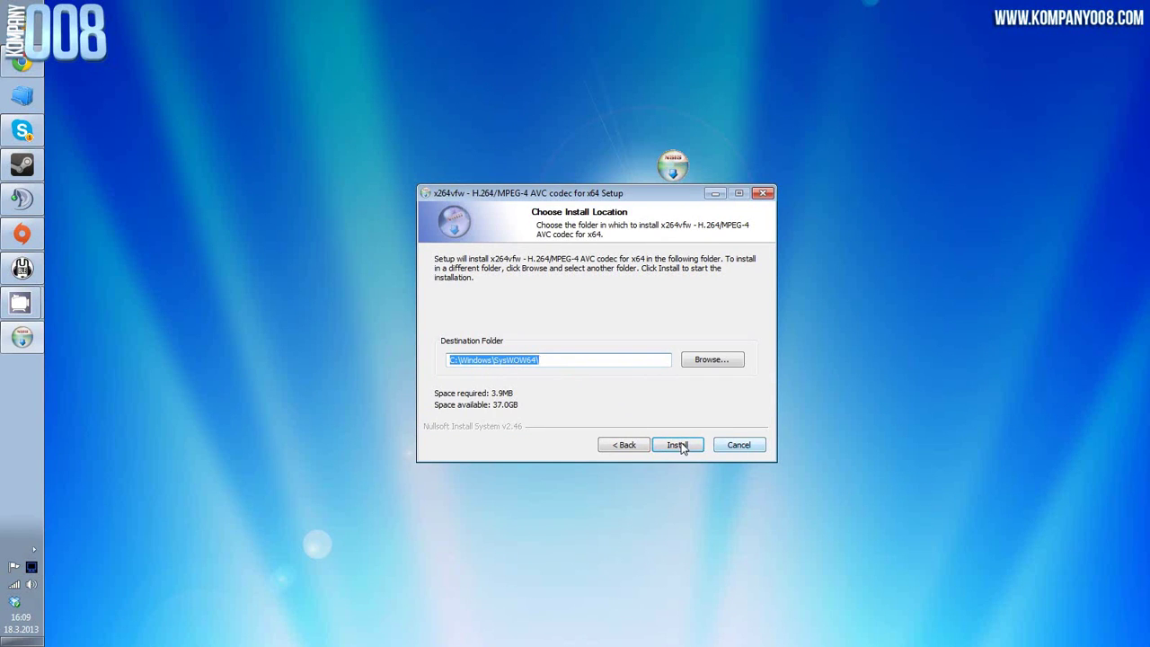
left_click(738, 447)
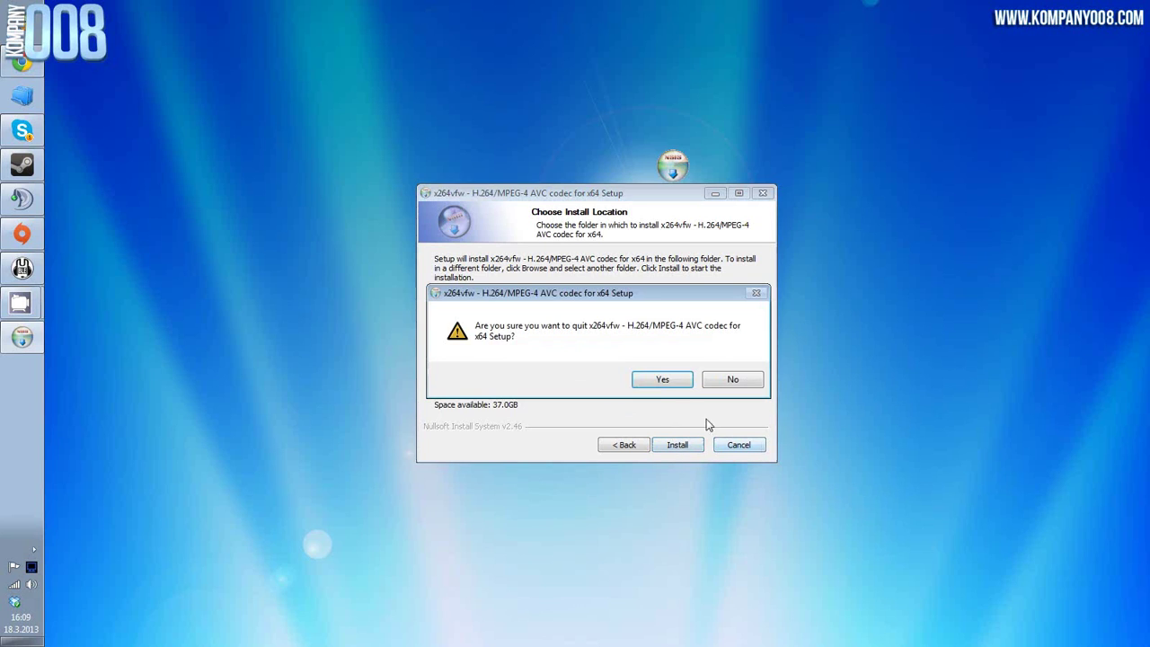
left_click(670, 385)
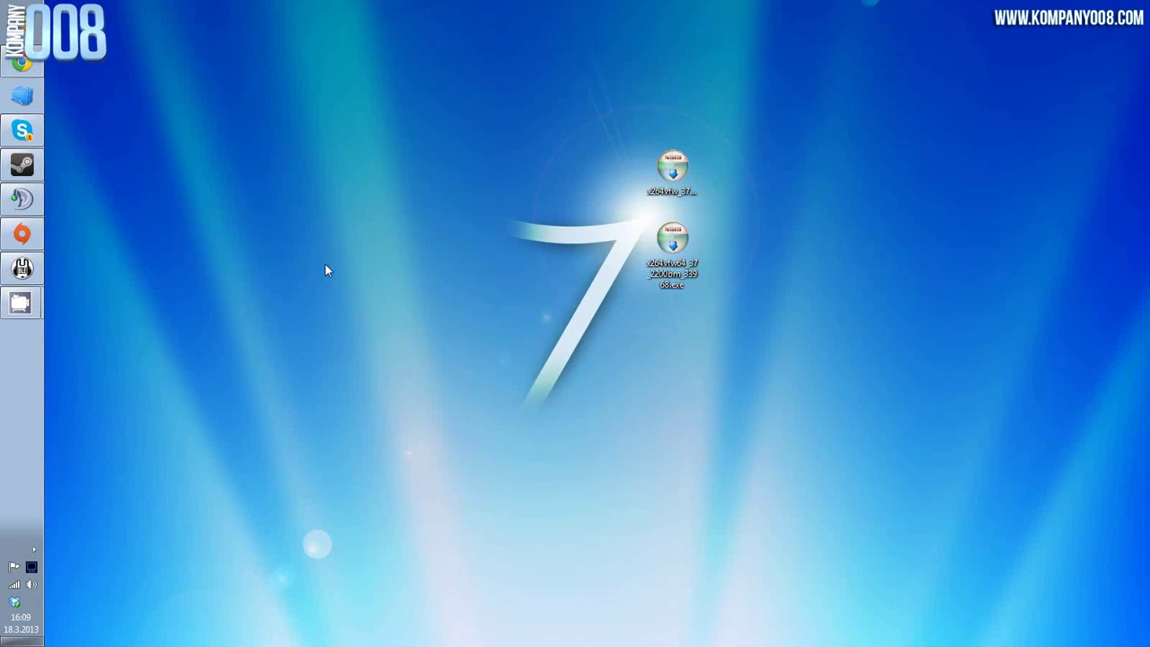
Open C:\Windows\SysWOW64 in a file browser window.
left_click(22, 96)
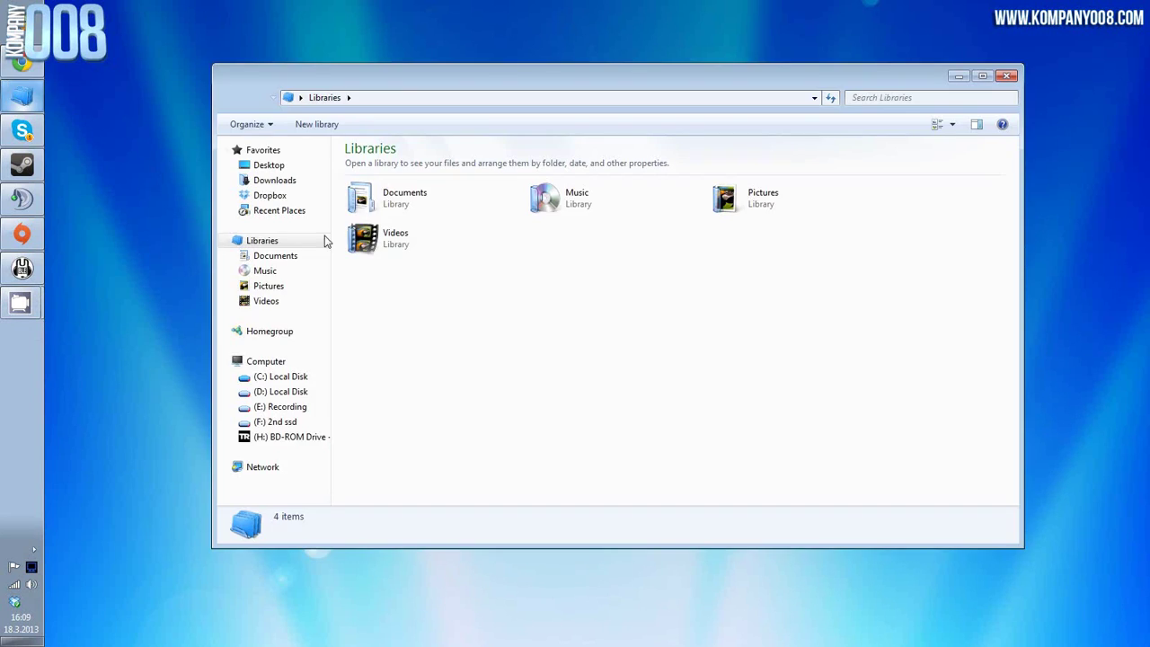
left_click(300, 378)
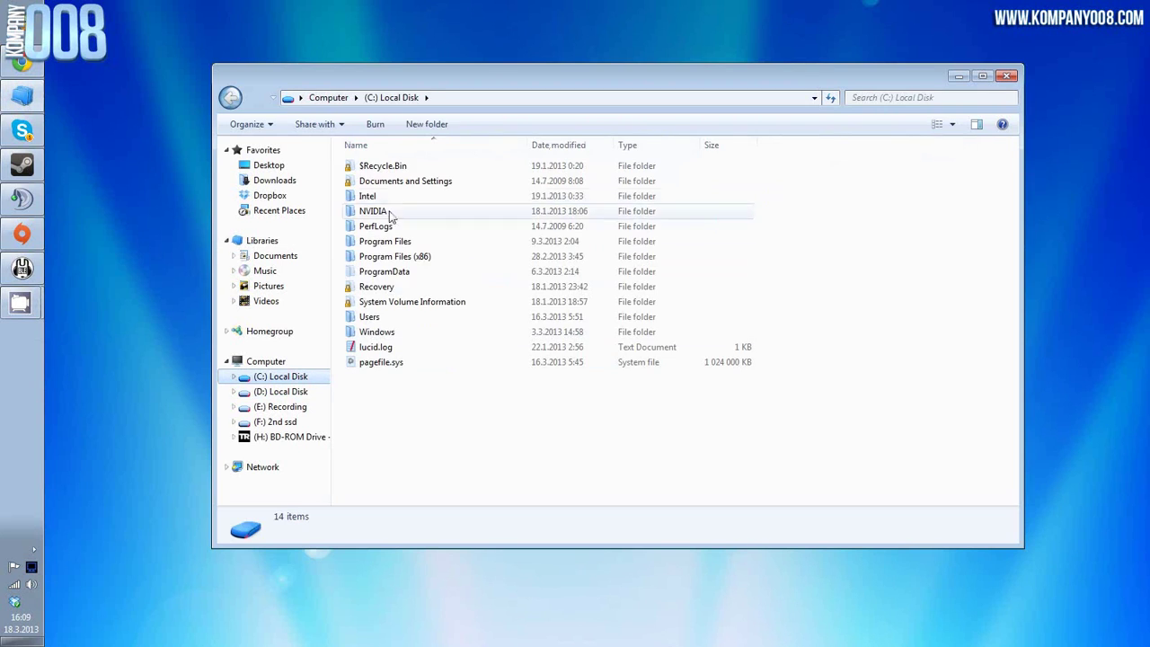
double_click(377, 332)
scroll(432, 392, "down", 13)
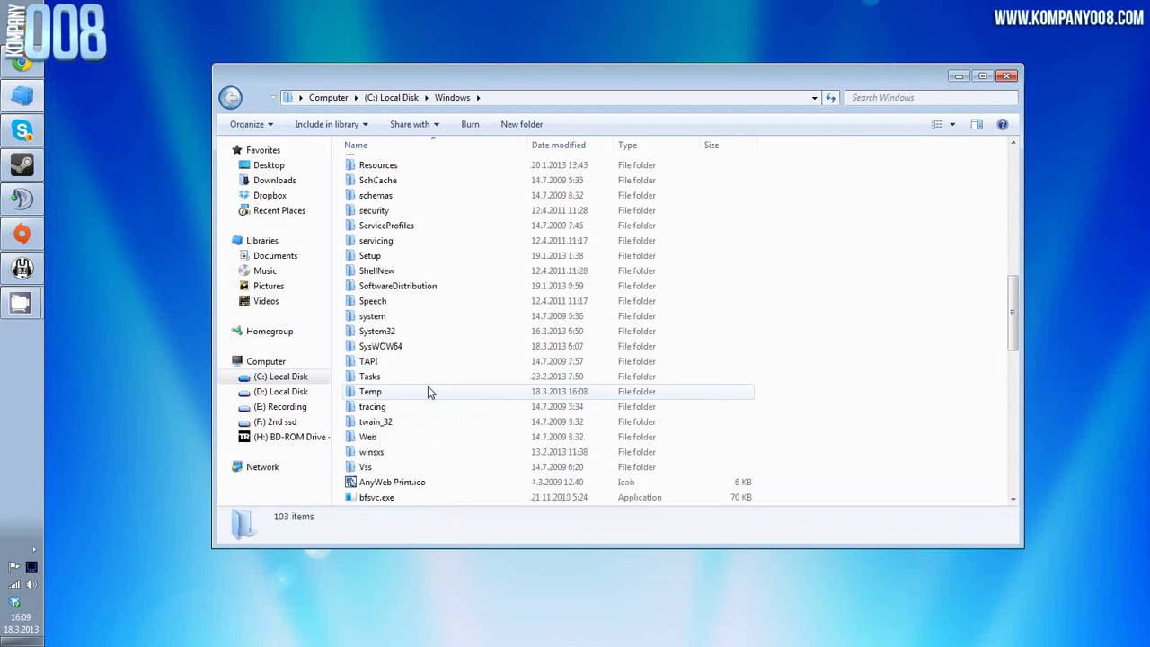
scroll(429, 389, "down", 5)
scroll(423, 387, "up", 3)
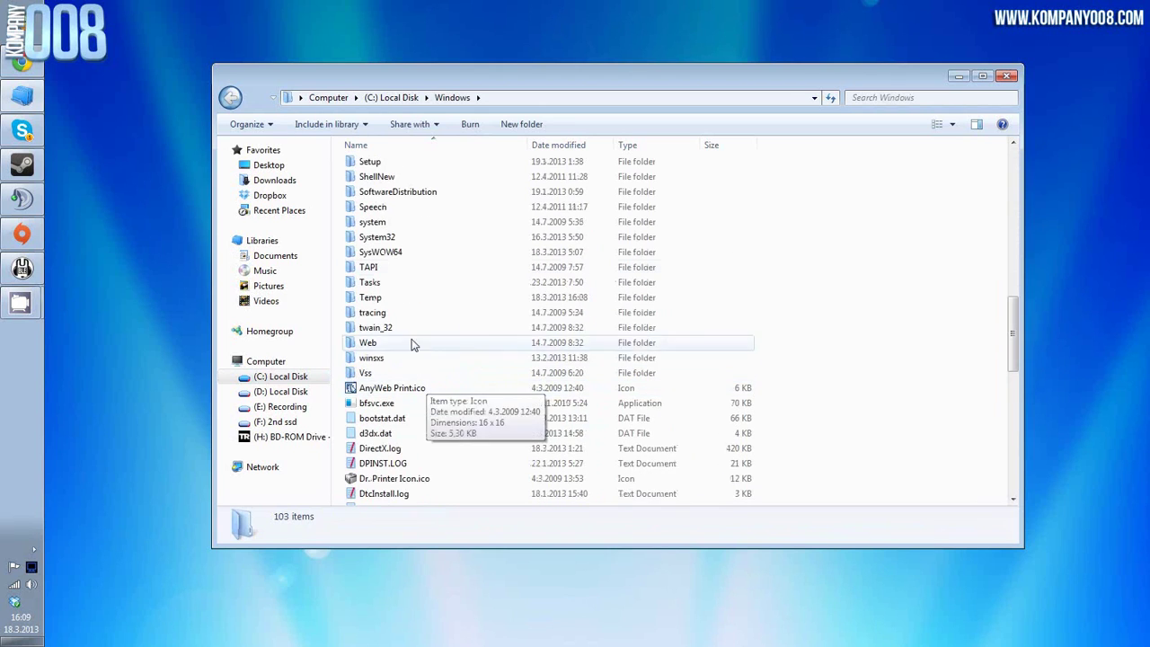
double_click(390, 252)
Jump to the x entries and inspect x264vfw.dll, x264vfw64.dll and their .ico files.
key("x")
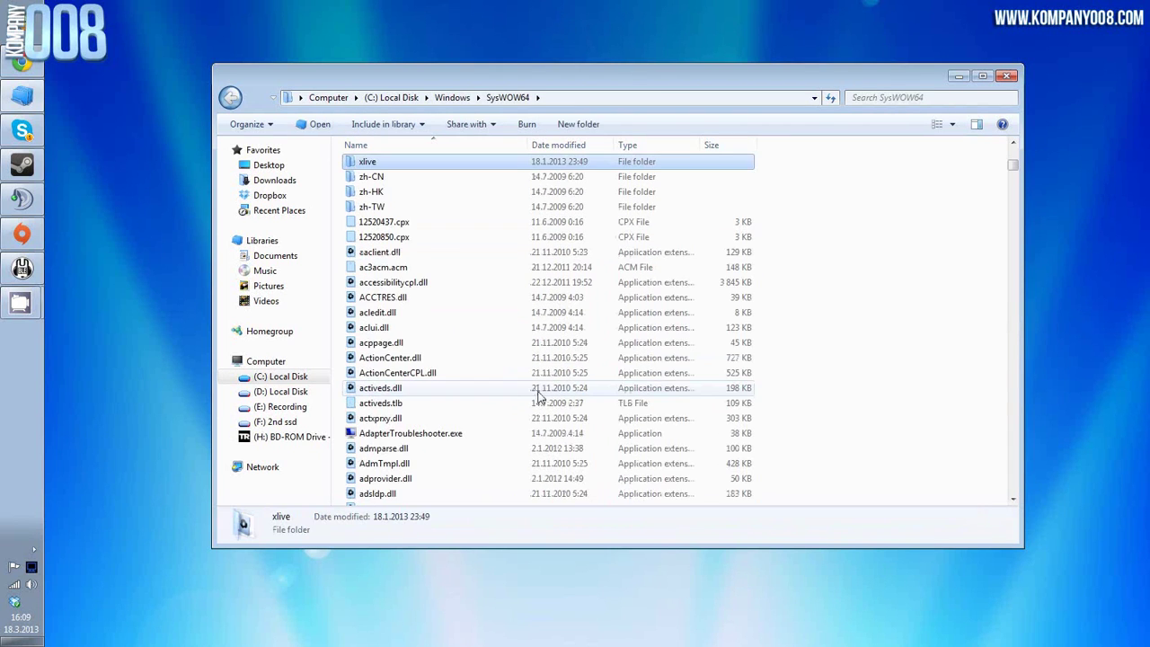
scroll(458, 362, "down", 8)
scroll(457, 361, "up", 4)
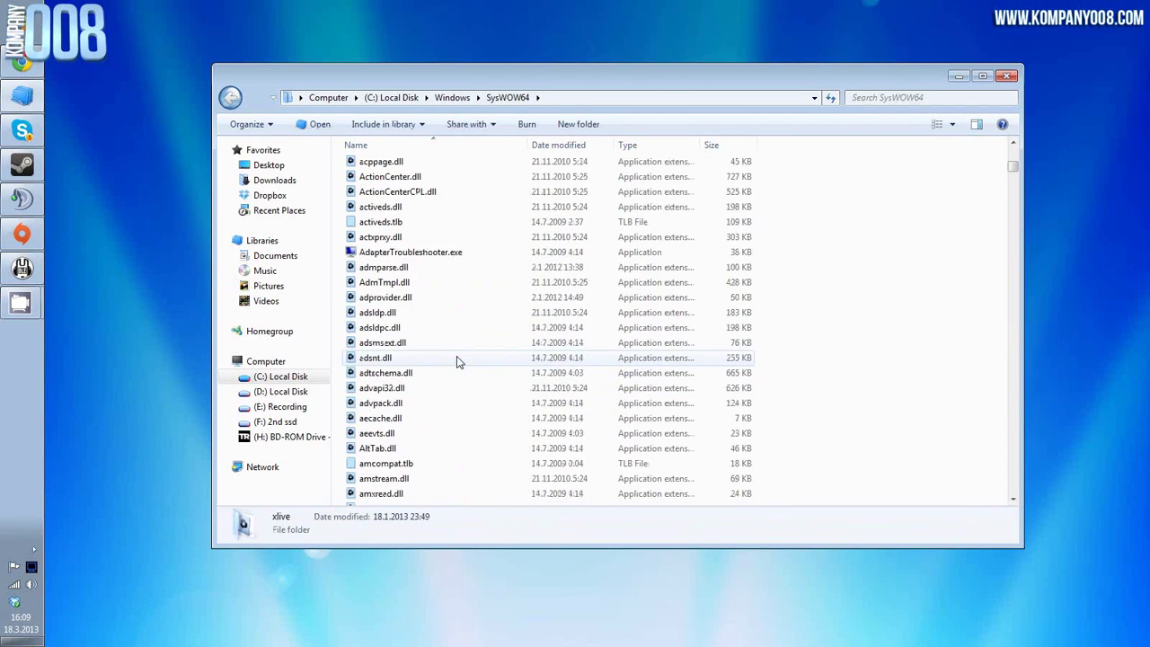
scroll(457, 361, "up", 5)
scroll(456, 359, "down", 3)
key("x")
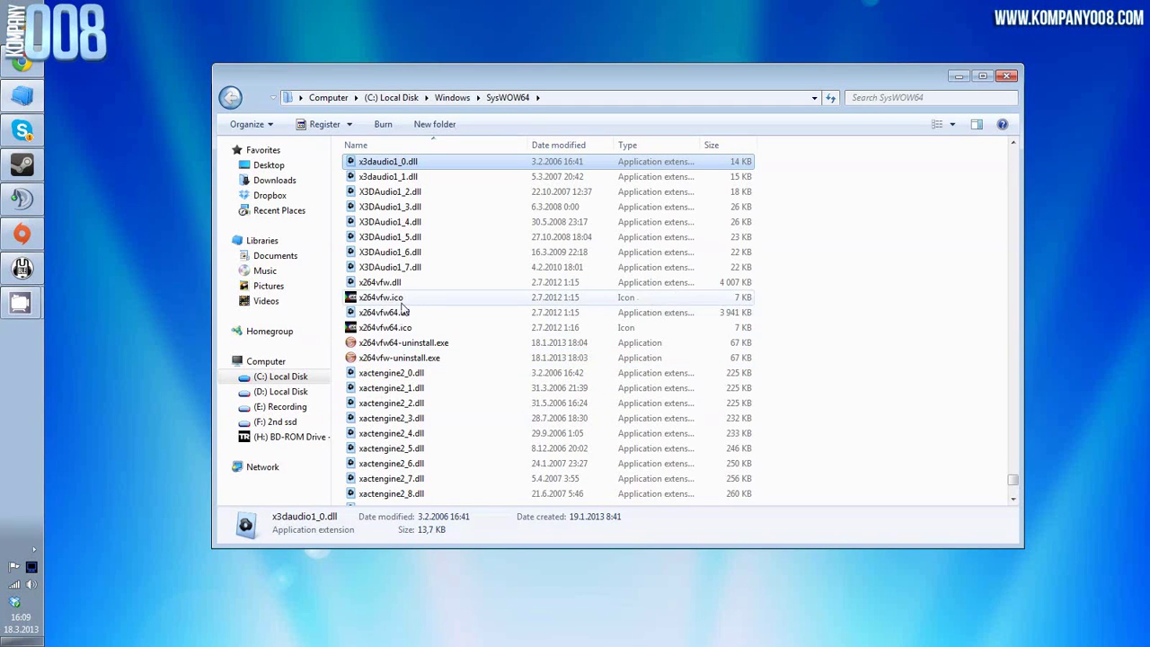
left_click(395, 299)
left_click(404, 284)
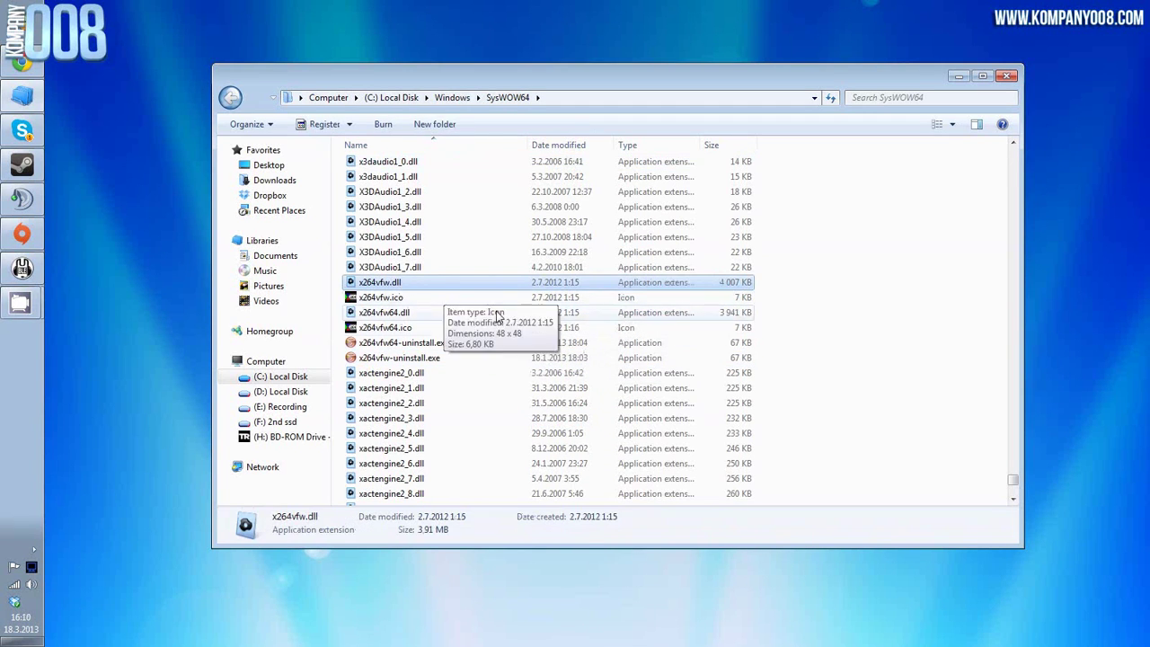
left_click(409, 298)
left_click(413, 312)
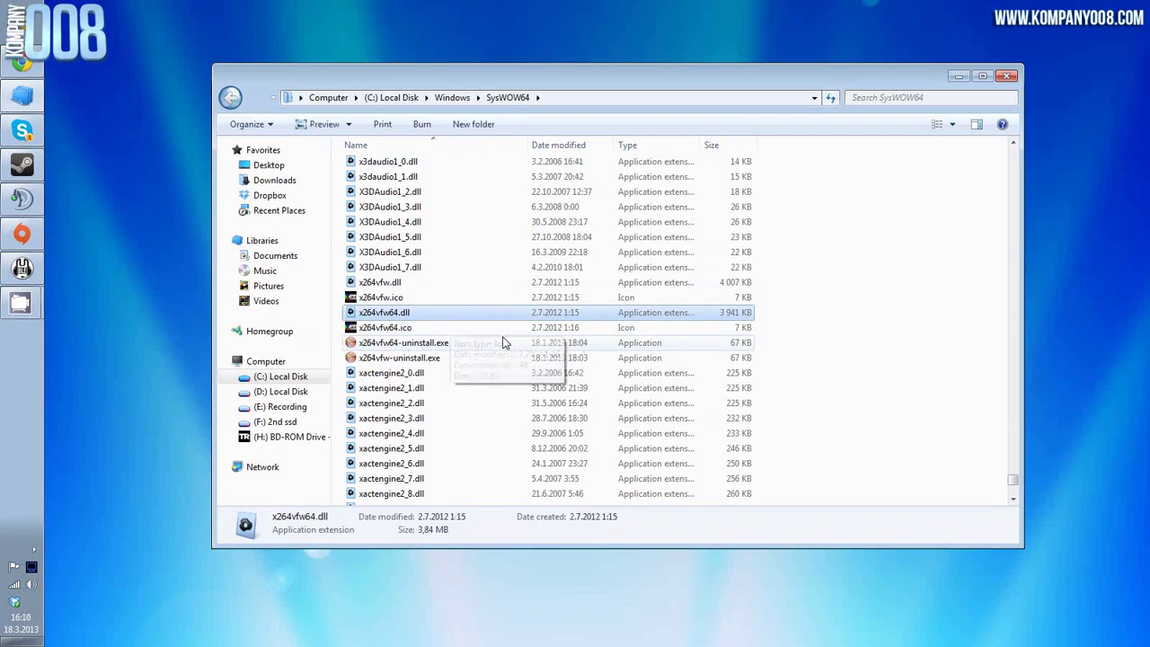
left_click(430, 327)
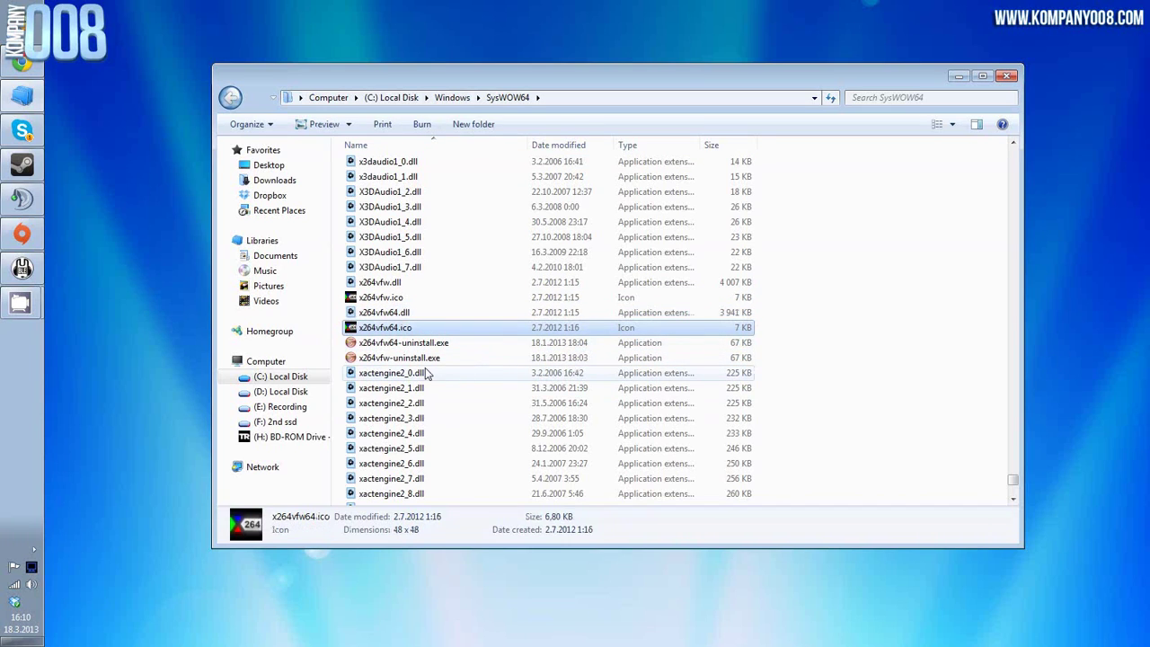
left_click(1007, 79)
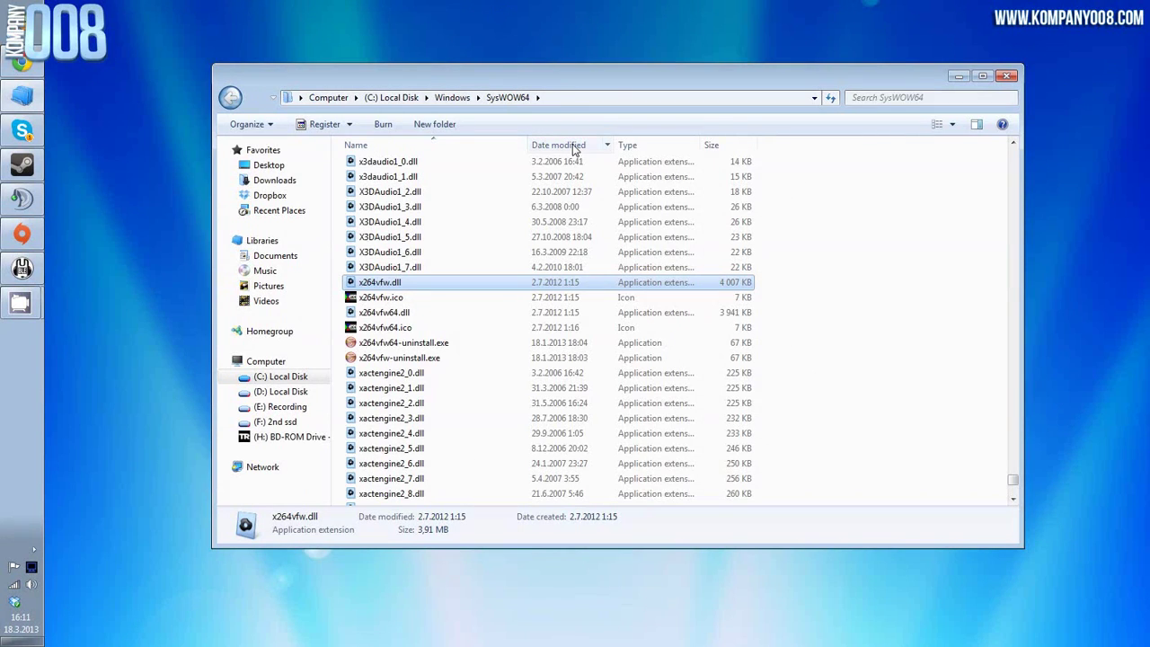
left_click(404, 299)
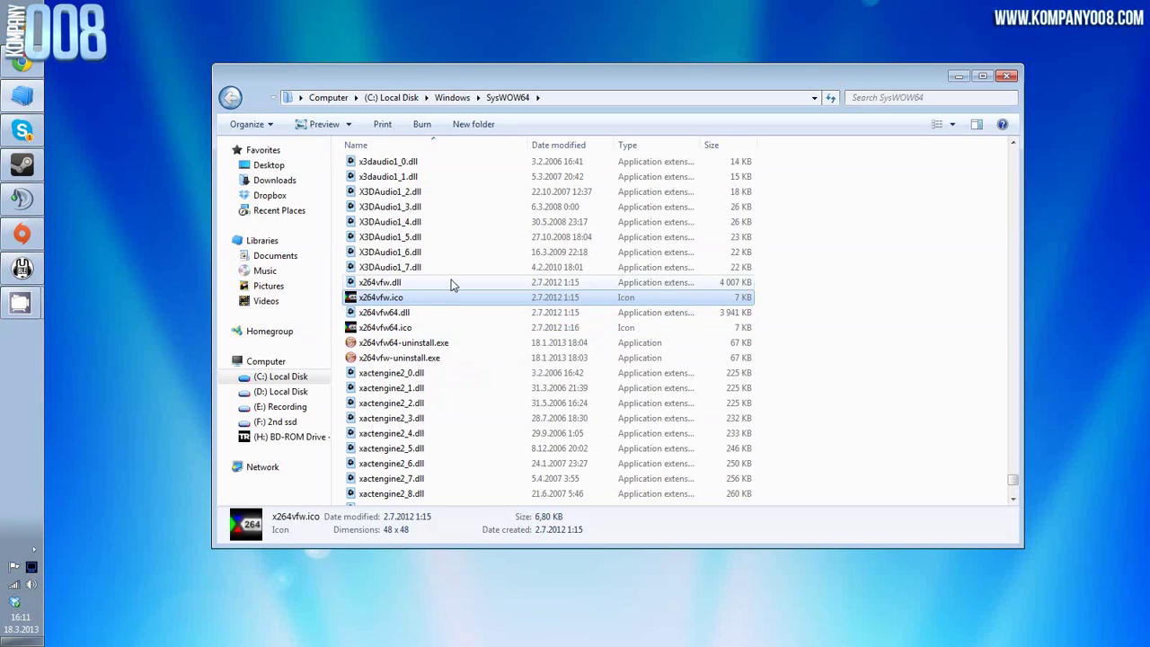
Compare the details of x264vfw.dll and x264vfw64.dll in the details pane.
mouse_move(452, 285)
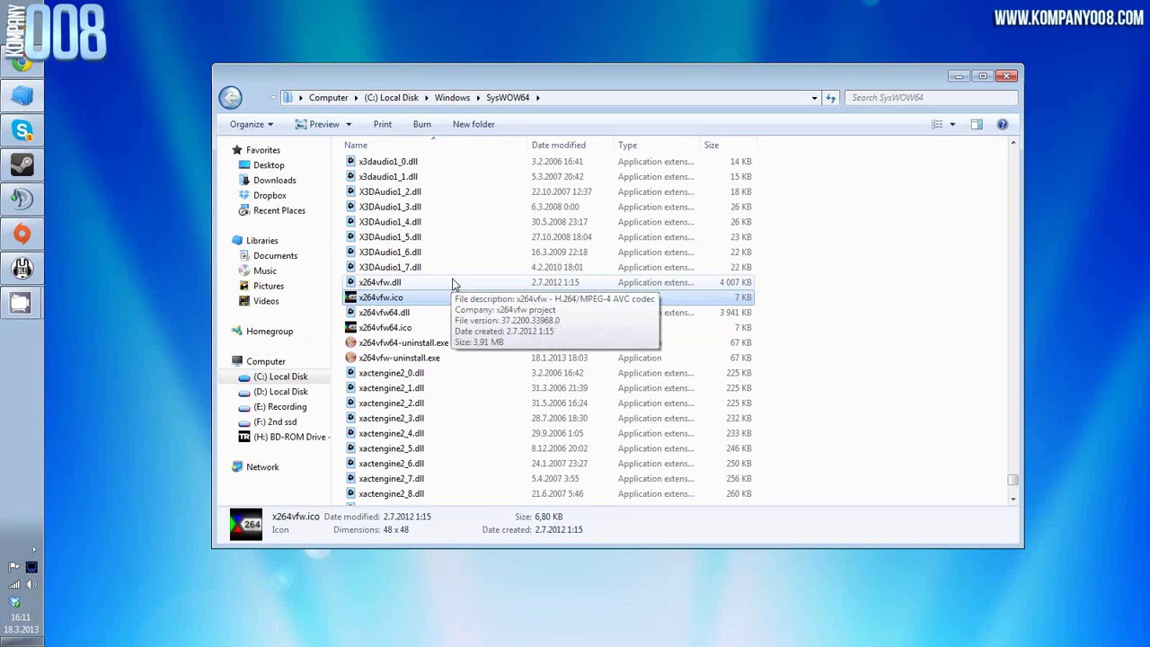
left_click(412, 285)
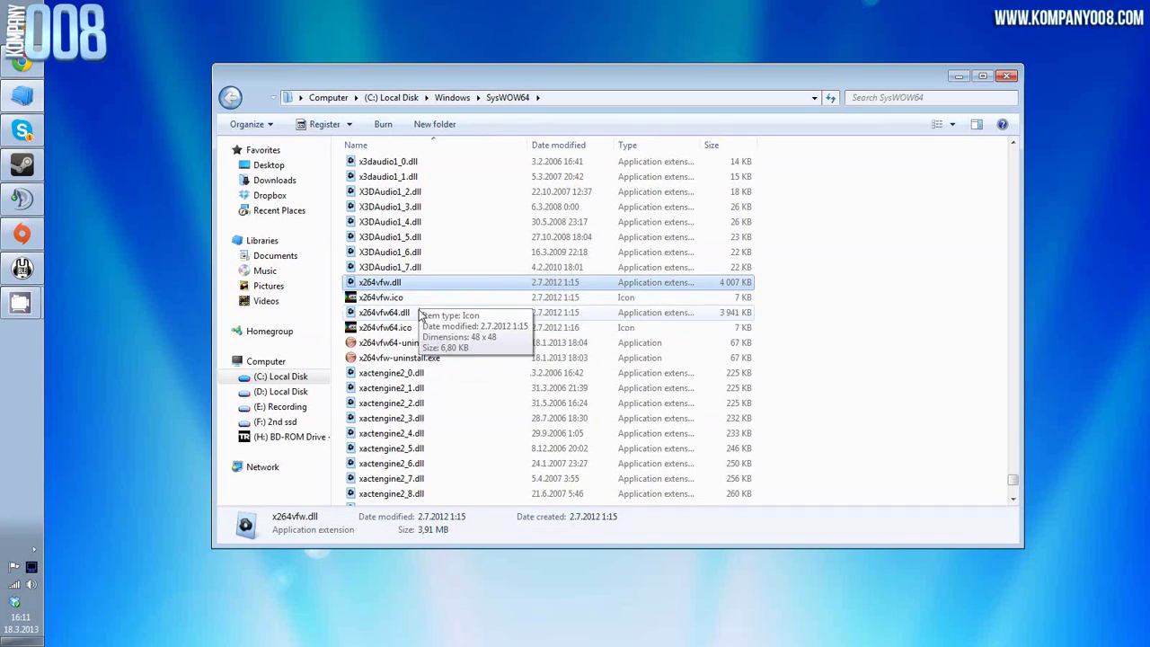
left_click(466, 310)
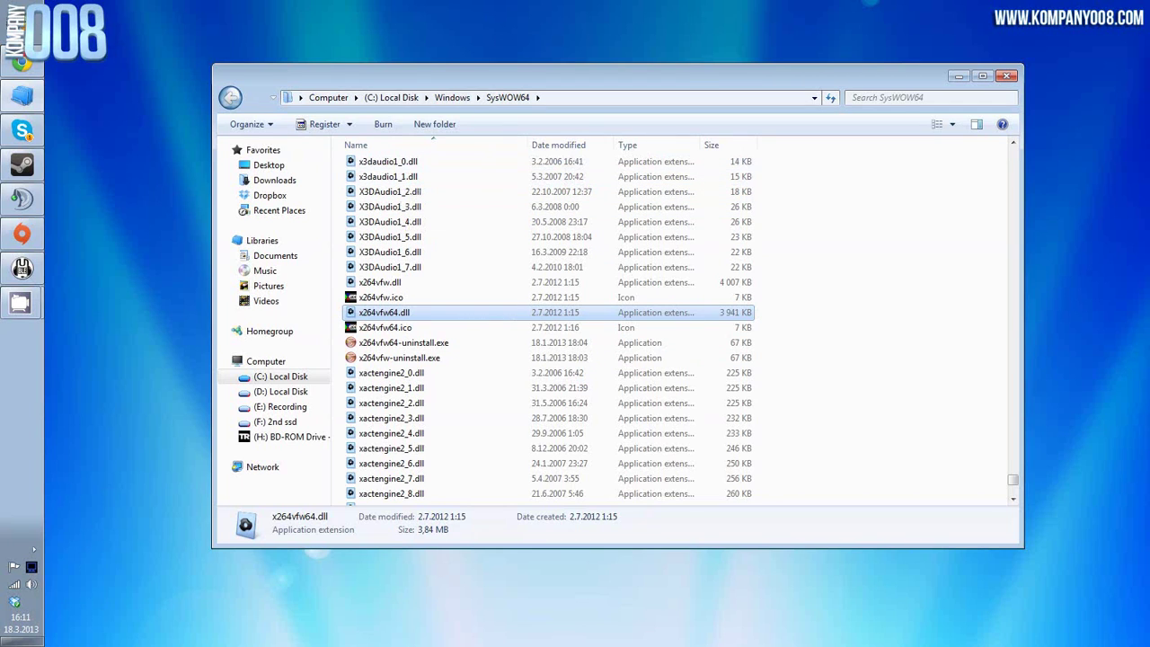
Open the Start menu to search programs.
left_click(22, 22)
left_click(177, 21)
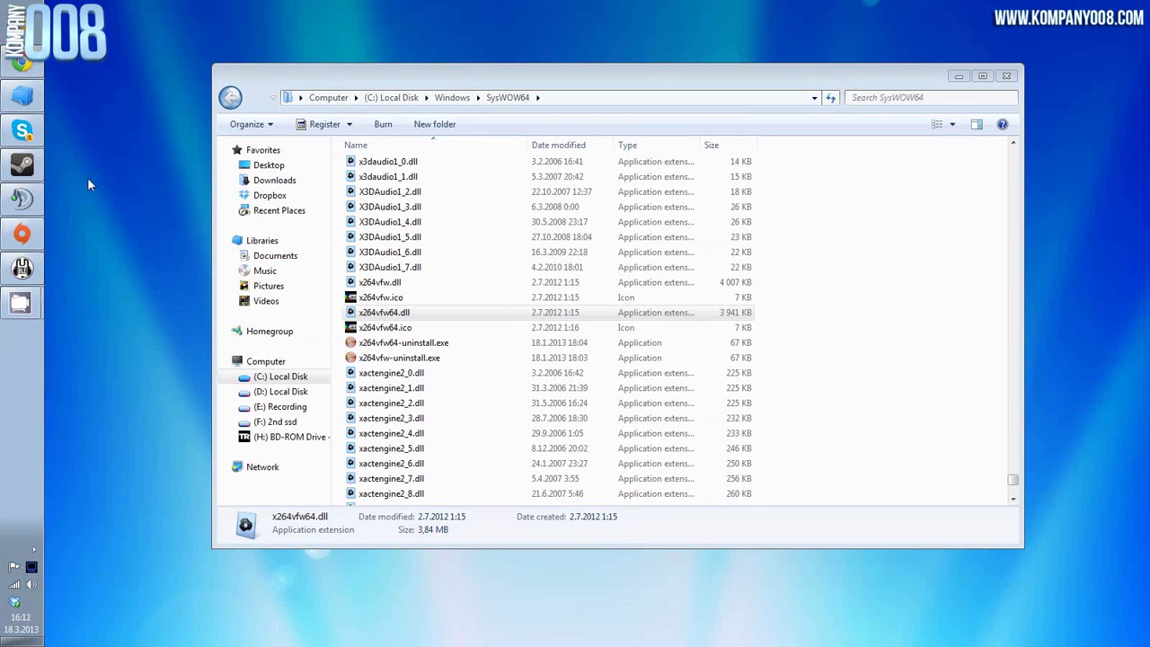
key("super")
key("super")
key("super")
key("super")
key("super")
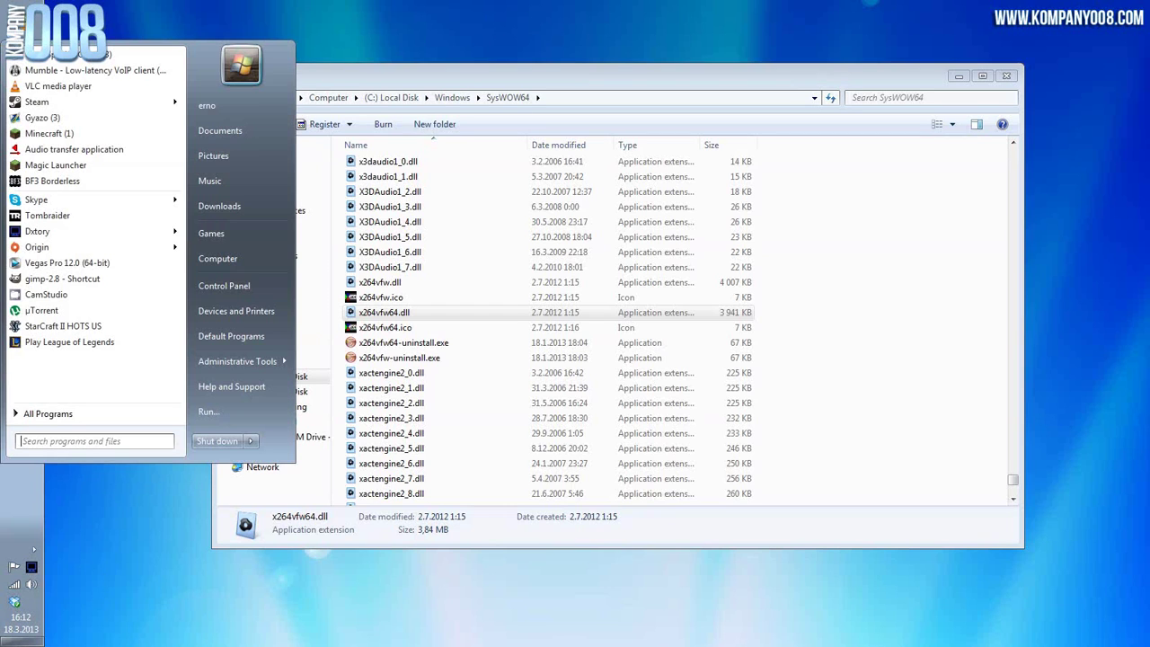
Try Start menu searches for 'x' and 'x2', dismissing the results each time.
type("x264")
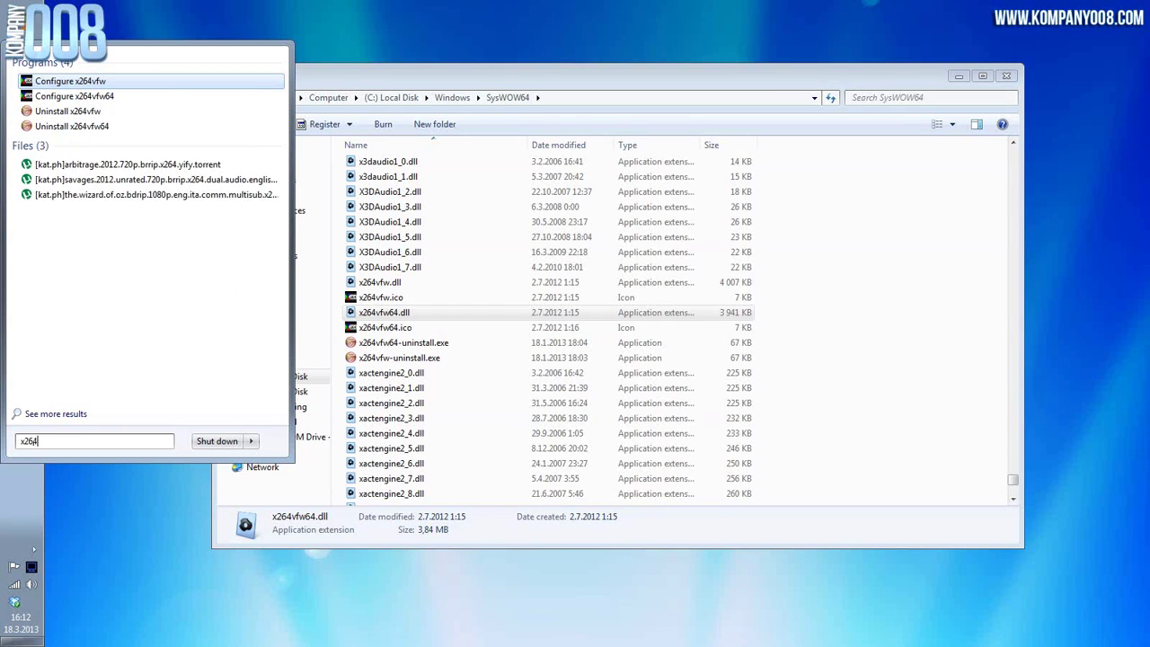
key("Escape")
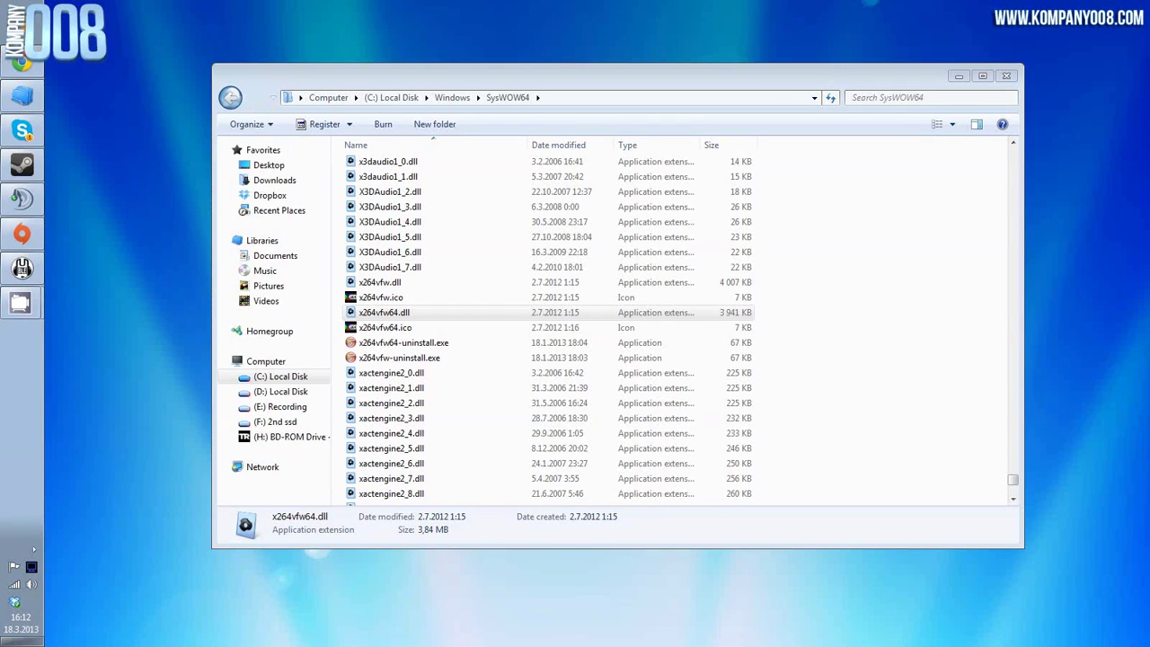
key("super")
key("super")
key("super")
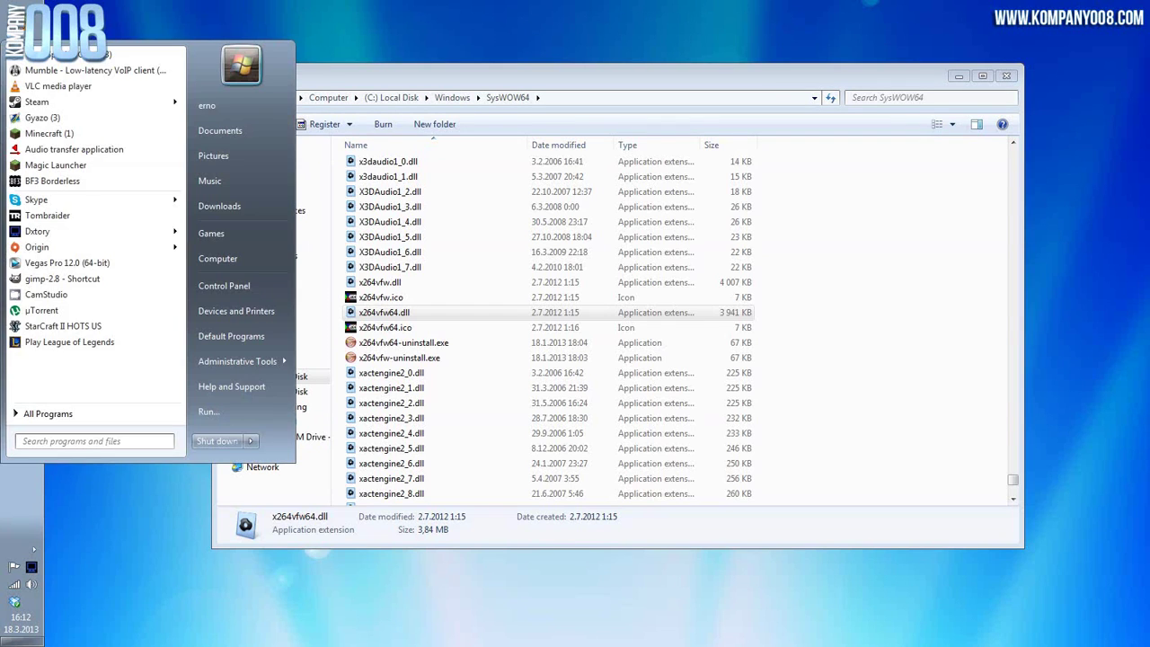
type("x2")
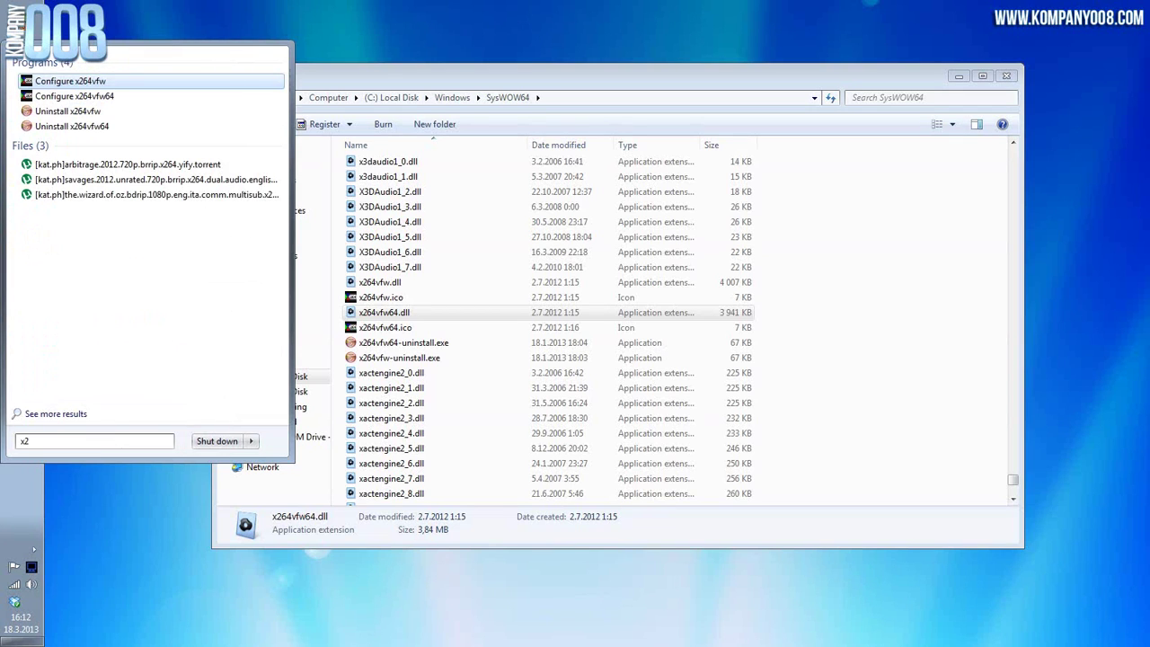
key("Escape")
key("super")
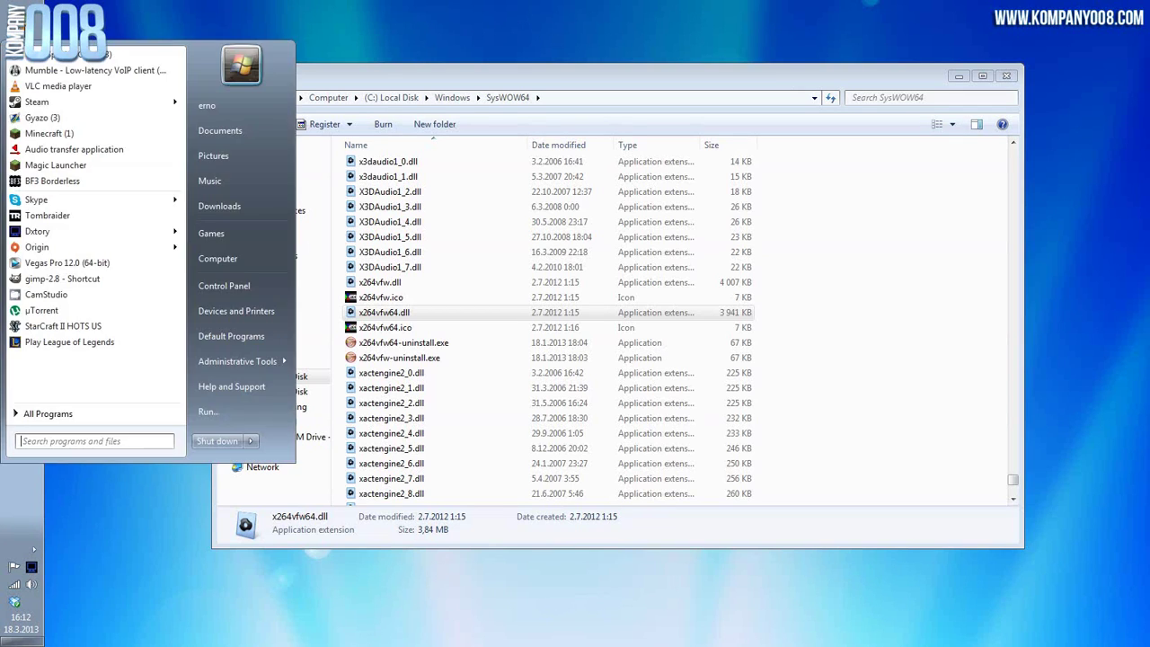
key("super")
left_click(21, 61)
left_click(22, 62)
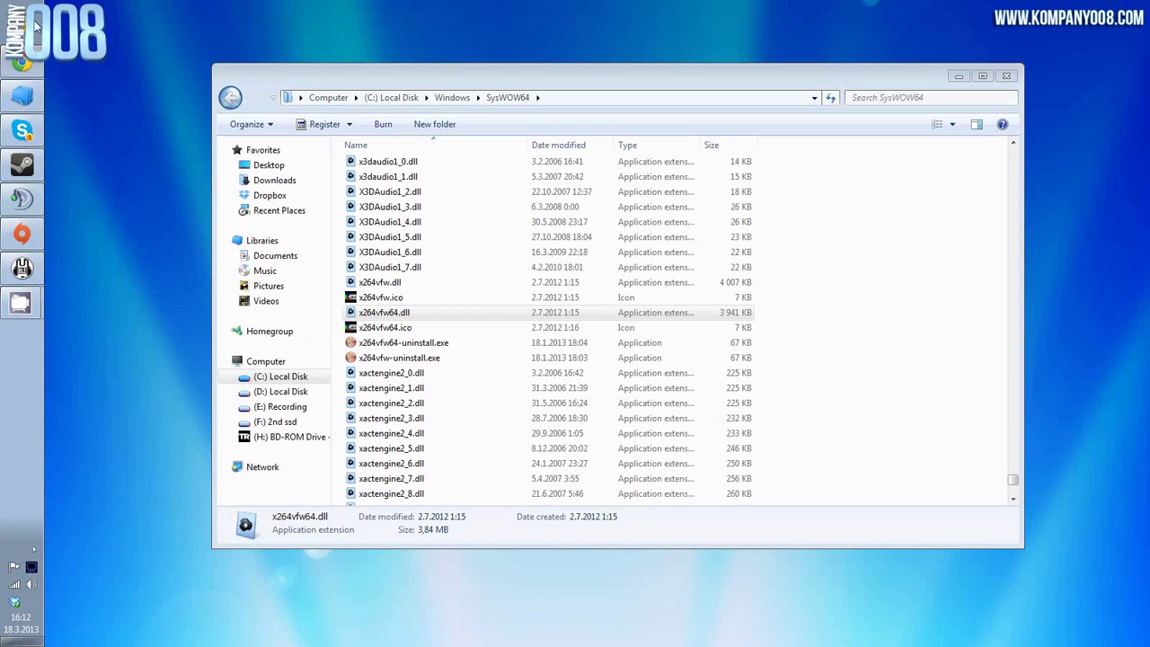
Search 'x' in the Start menu and launch Configure x264vfw.
key("super")
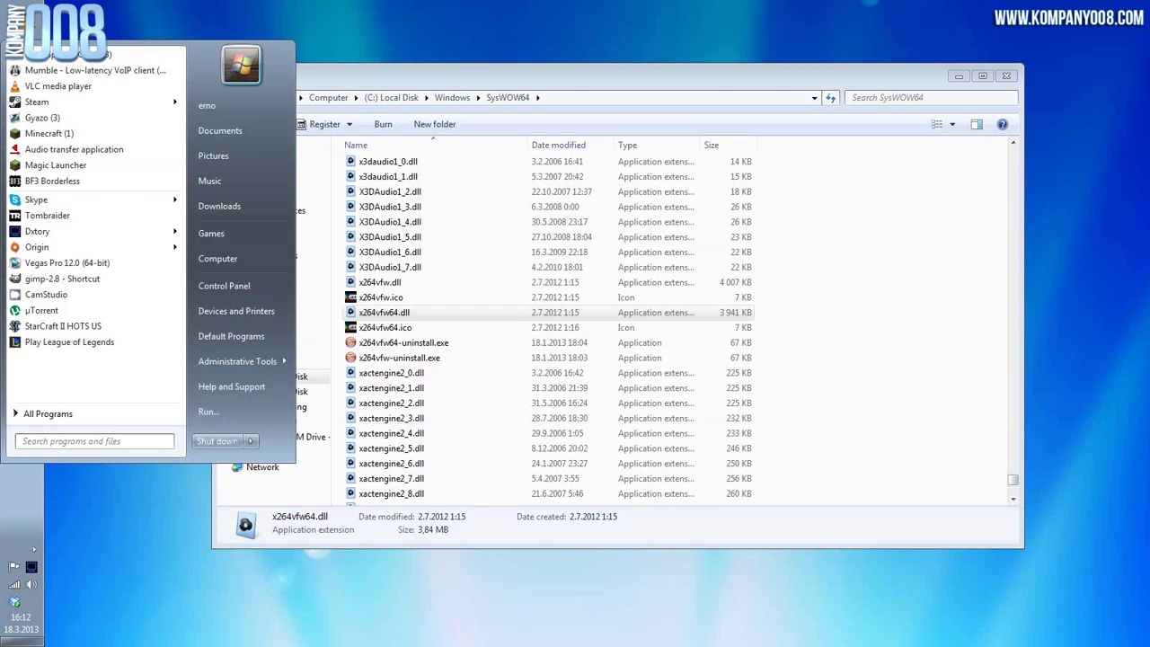
type("x")
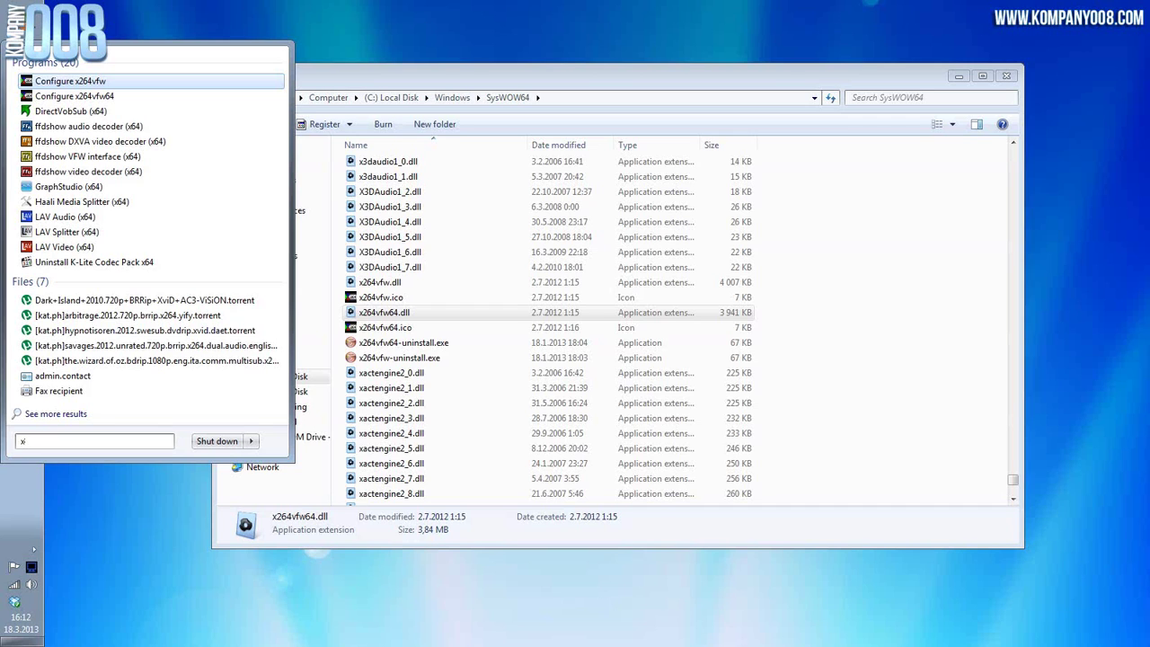
key("Return")
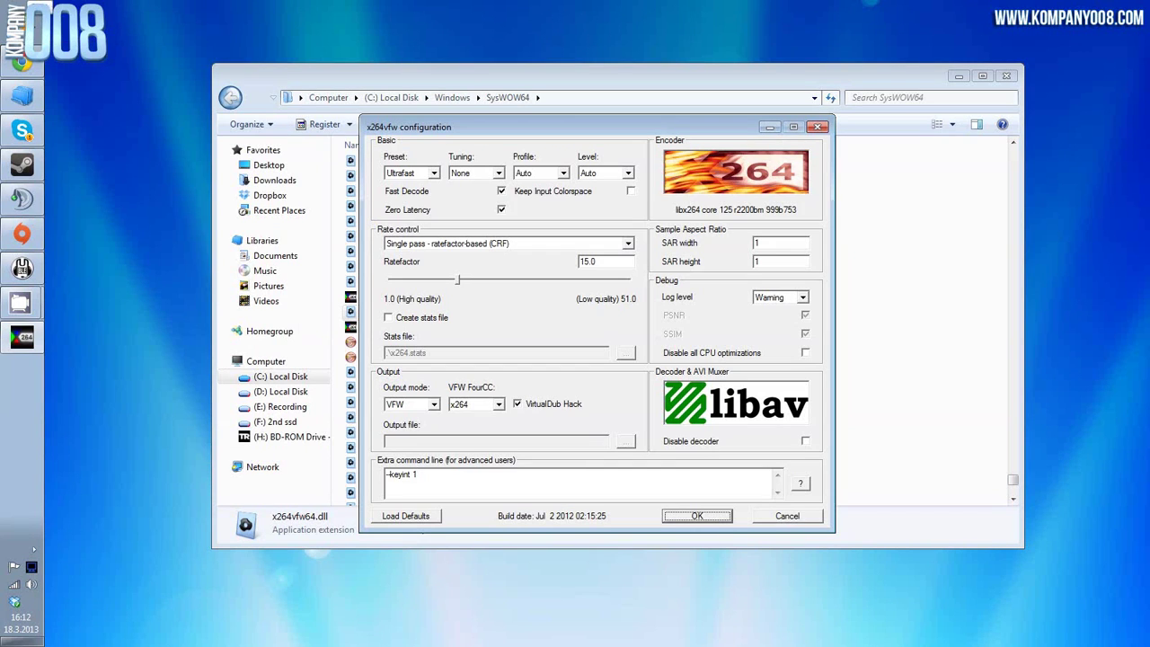
left_click_drag(548, 133, 491, 53)
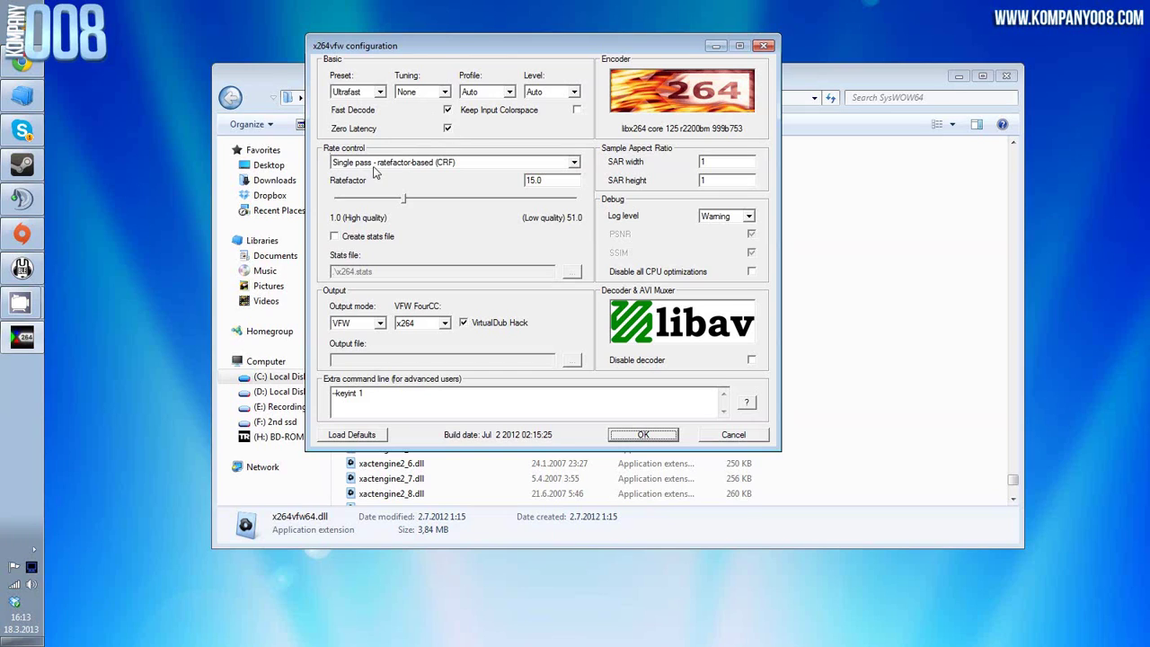
left_click(464, 163)
left_click(454, 195)
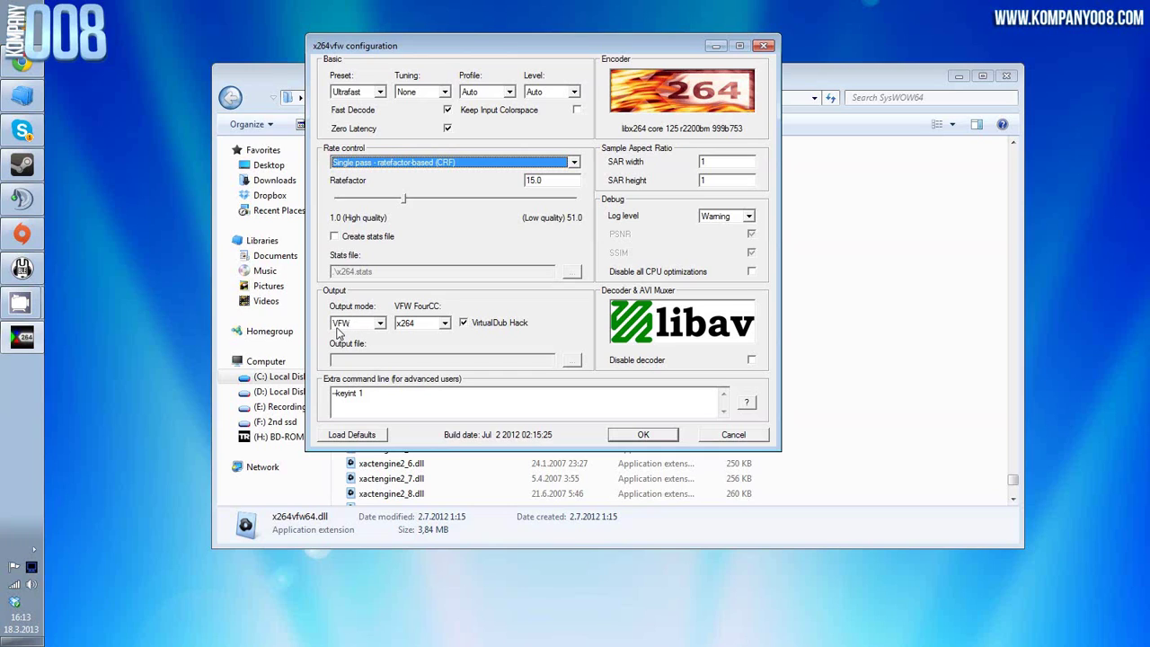
left_click(380, 323)
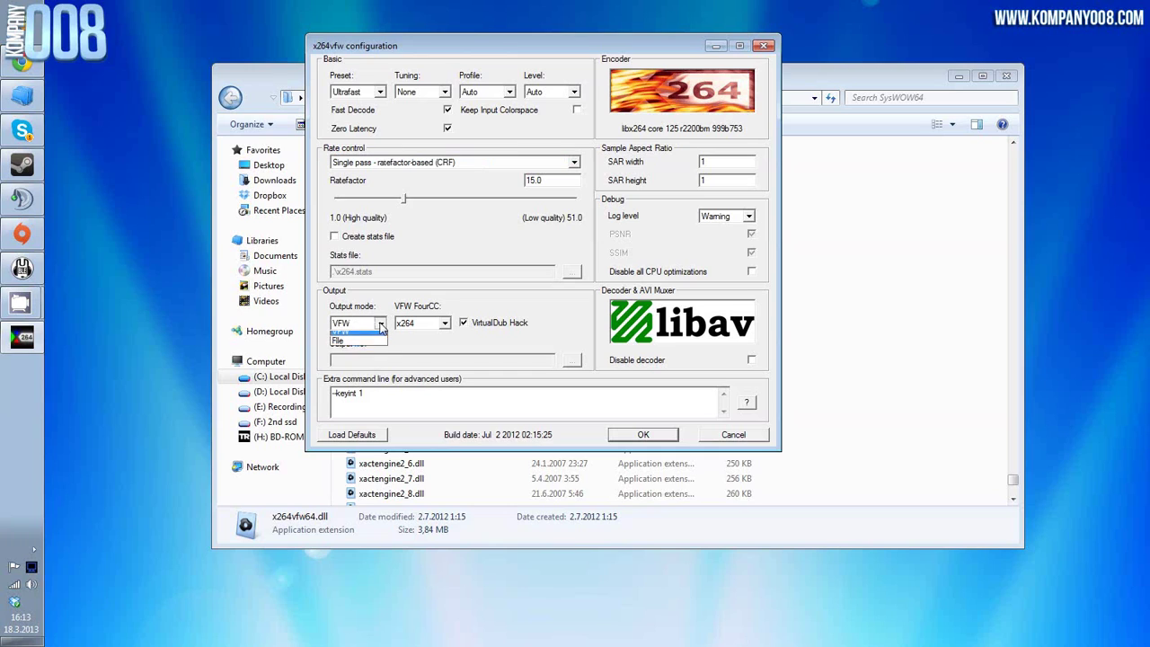
left_click(346, 338)
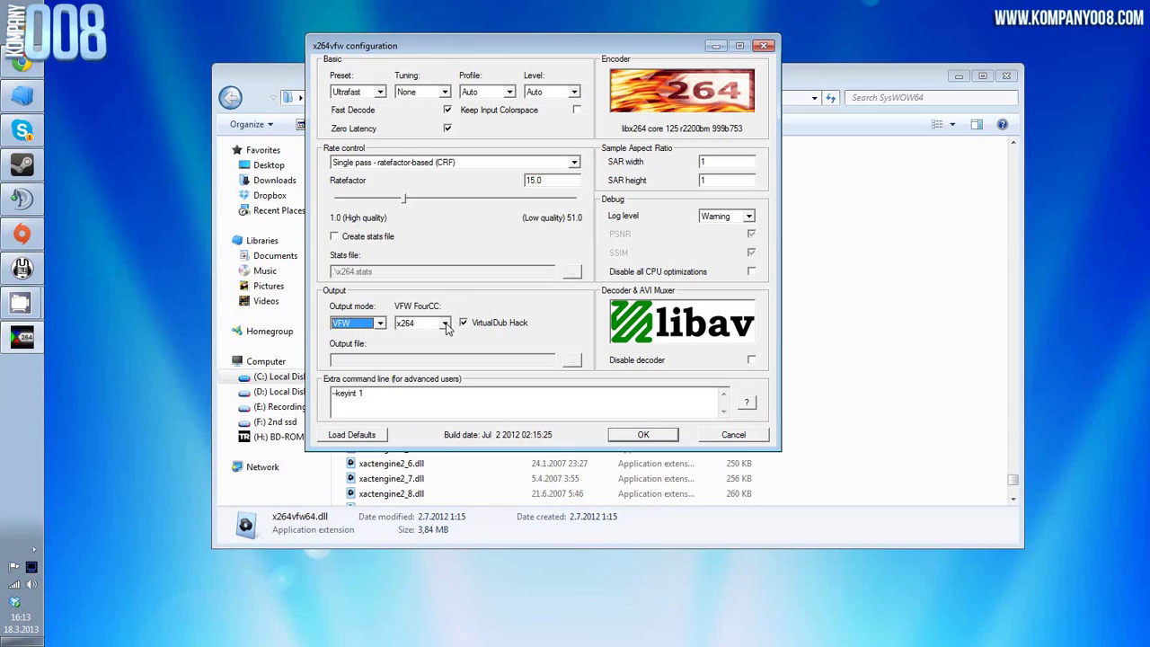
left_click(444, 325)
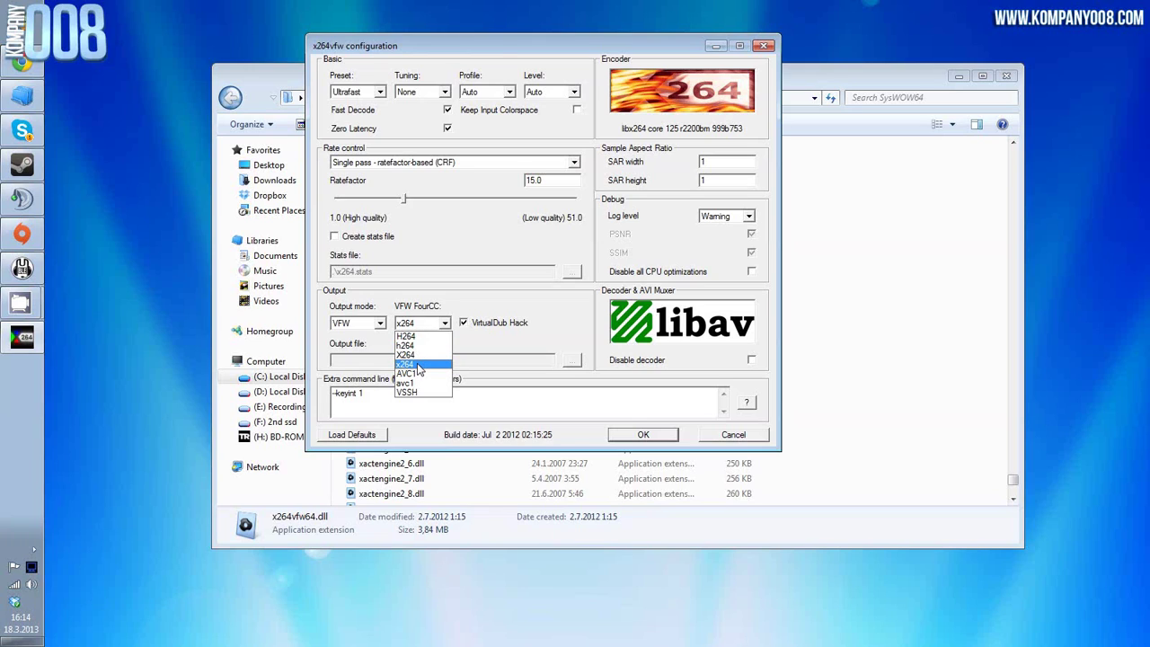
left_click(417, 364)
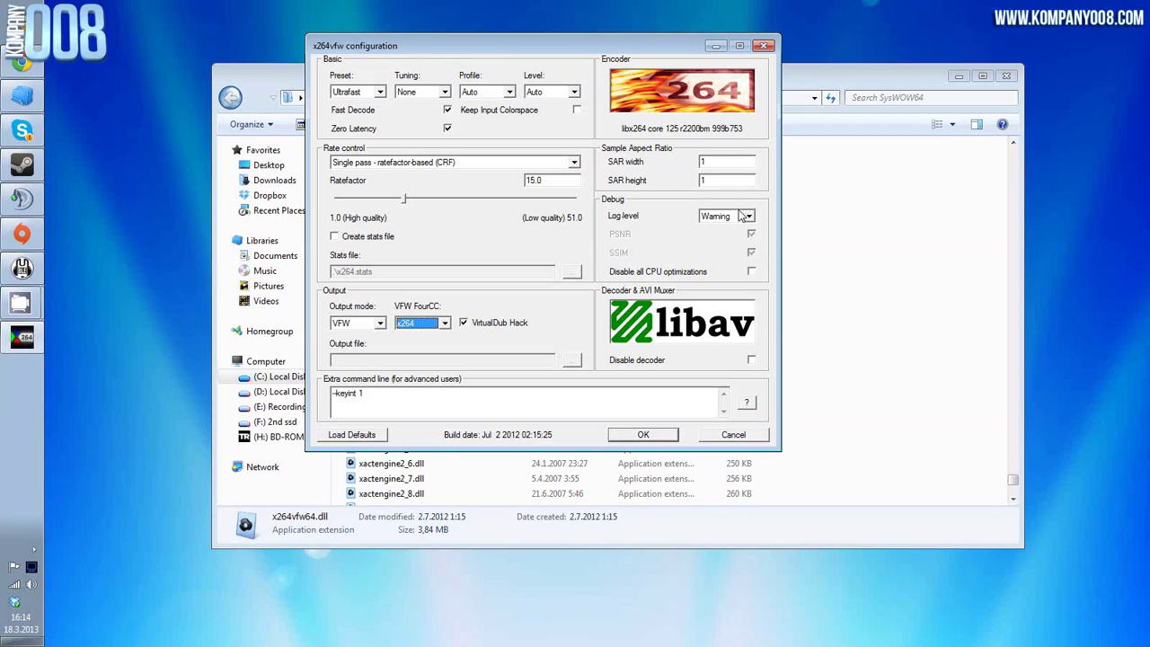
Delete the --keyint 1 option from Extra command line and begin retyping it as '--keyin'.
left_click(379, 393)
key("ctrl+a")
left_click(391, 399)
left_click_drag(384, 393, 316, 398)
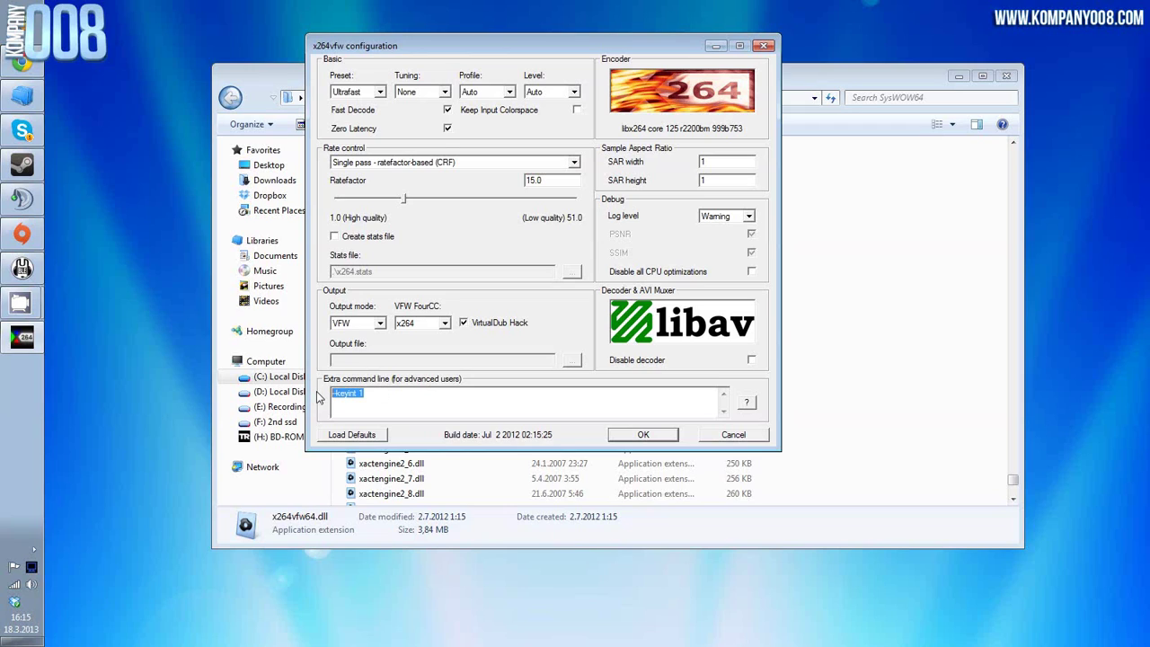
key("BackSpace")
type("--keyin")
Cancel the x264vfw settings and relaunch Configure x264vfw64 from a Start menu search for 'x264'.
left_click(751, 437)
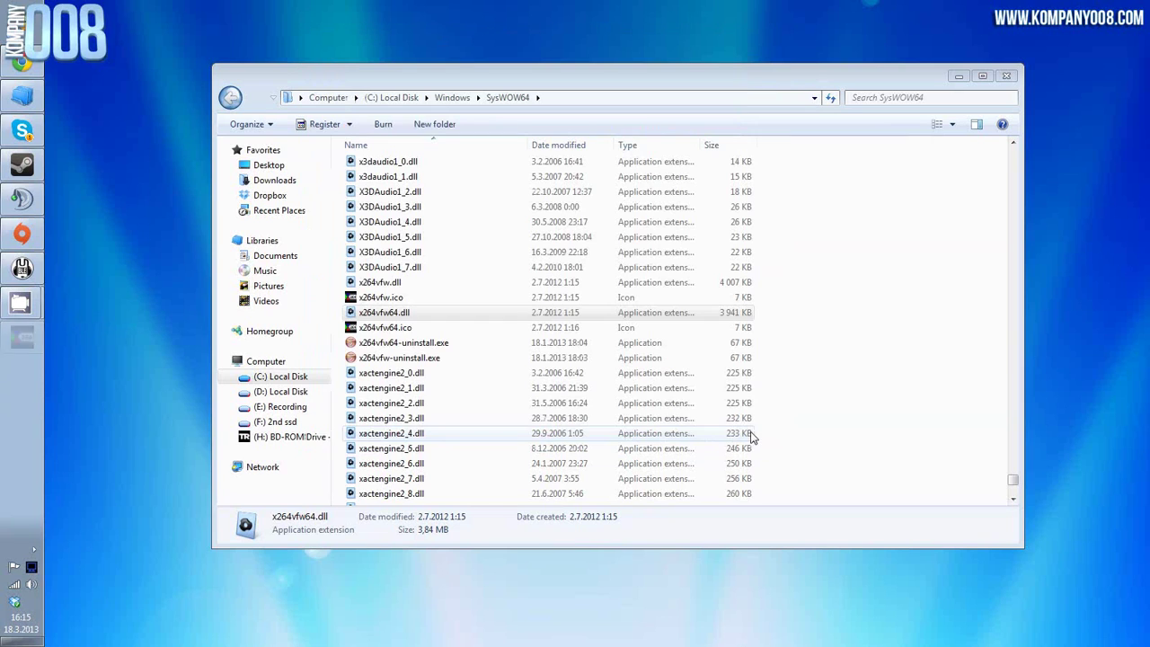
key("super")
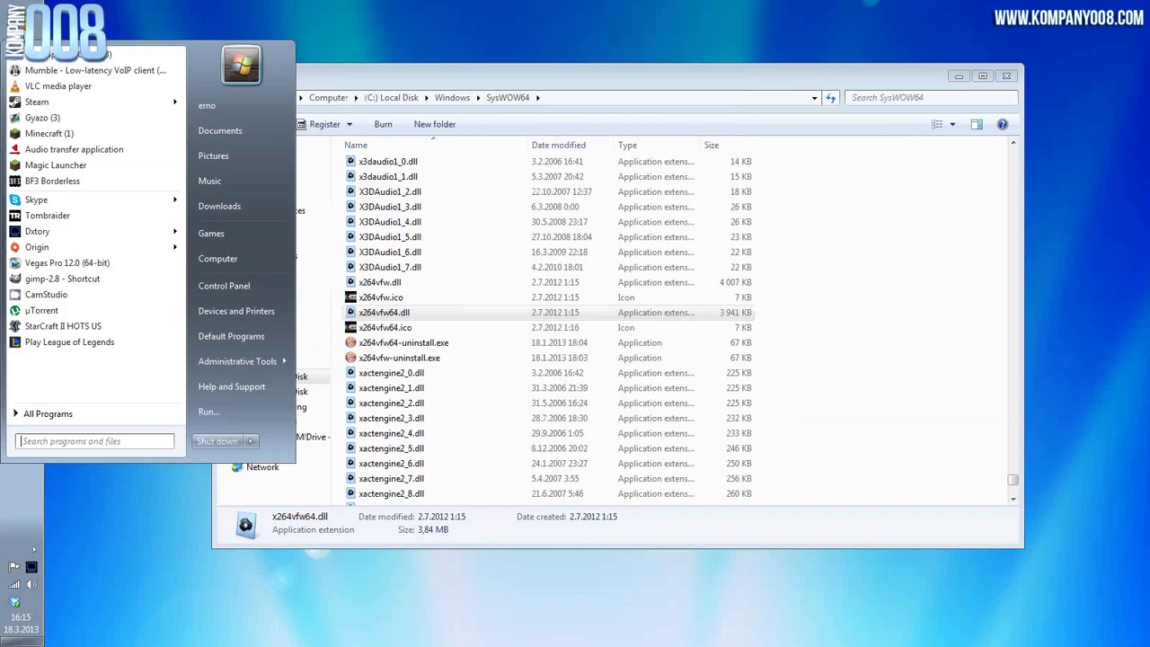
type("x")
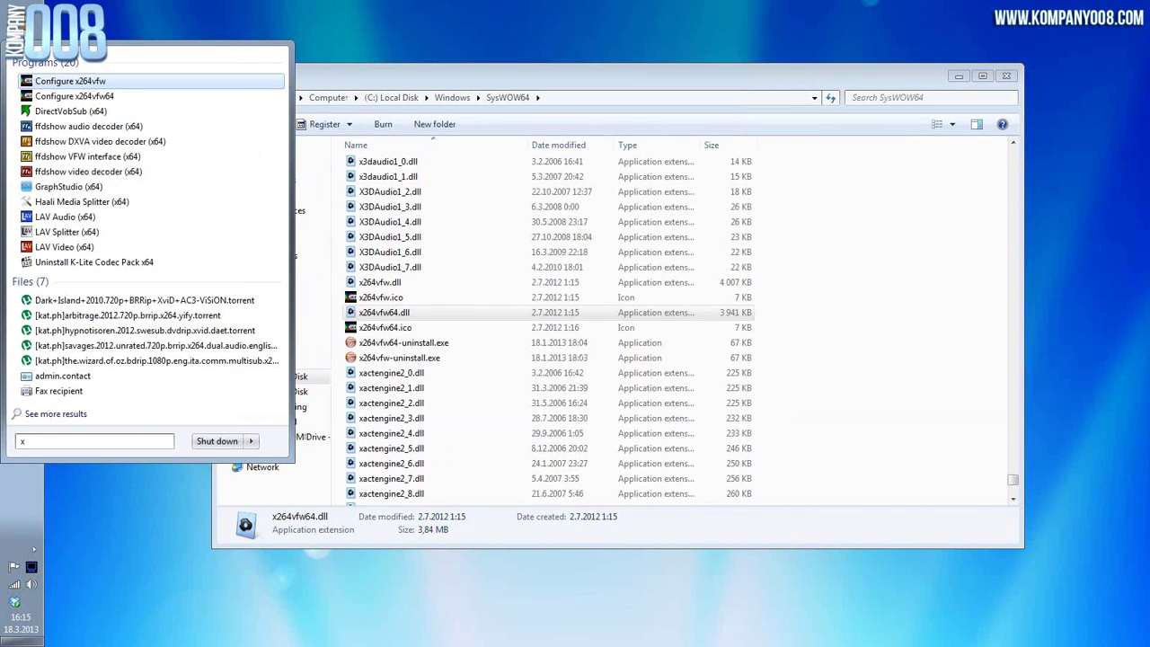
type("264")
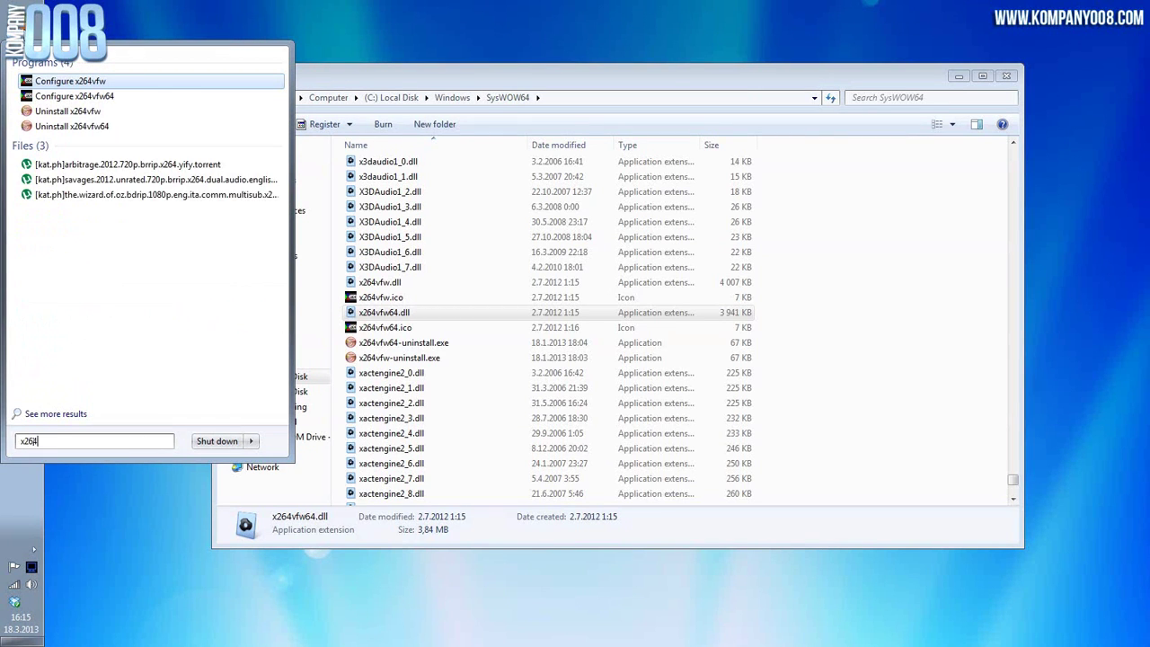
key("Down")
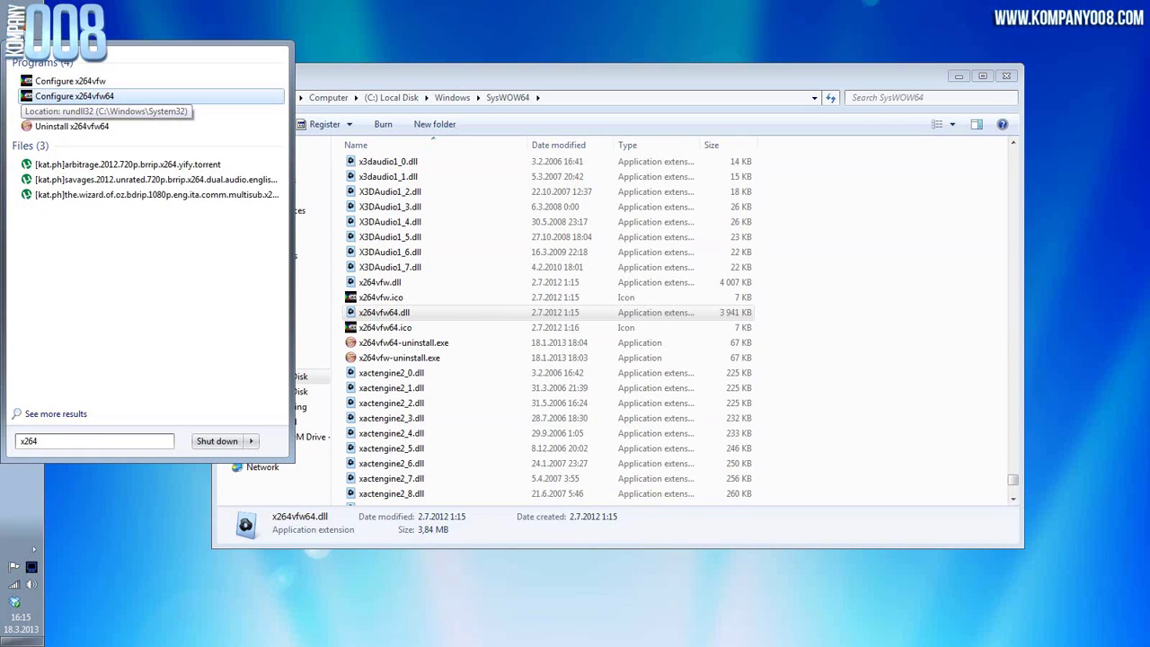
key("Return")
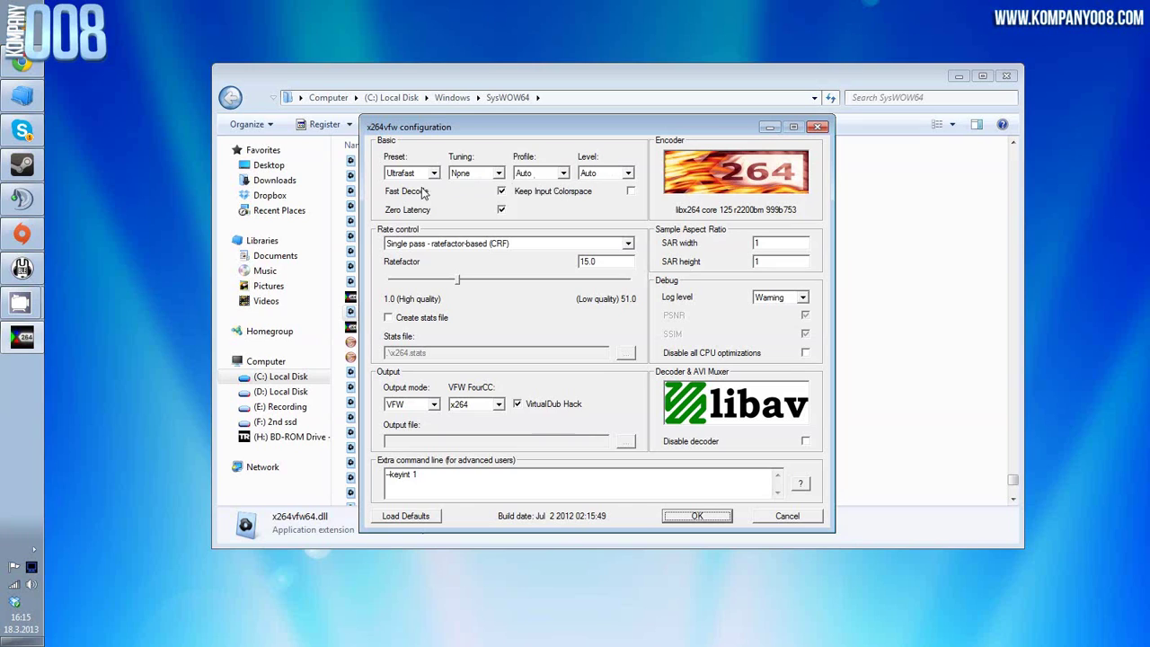
Keep single-pass CRF rate control and the x264 FourCC, review Extra command line, then cancel.
left_click(503, 250)
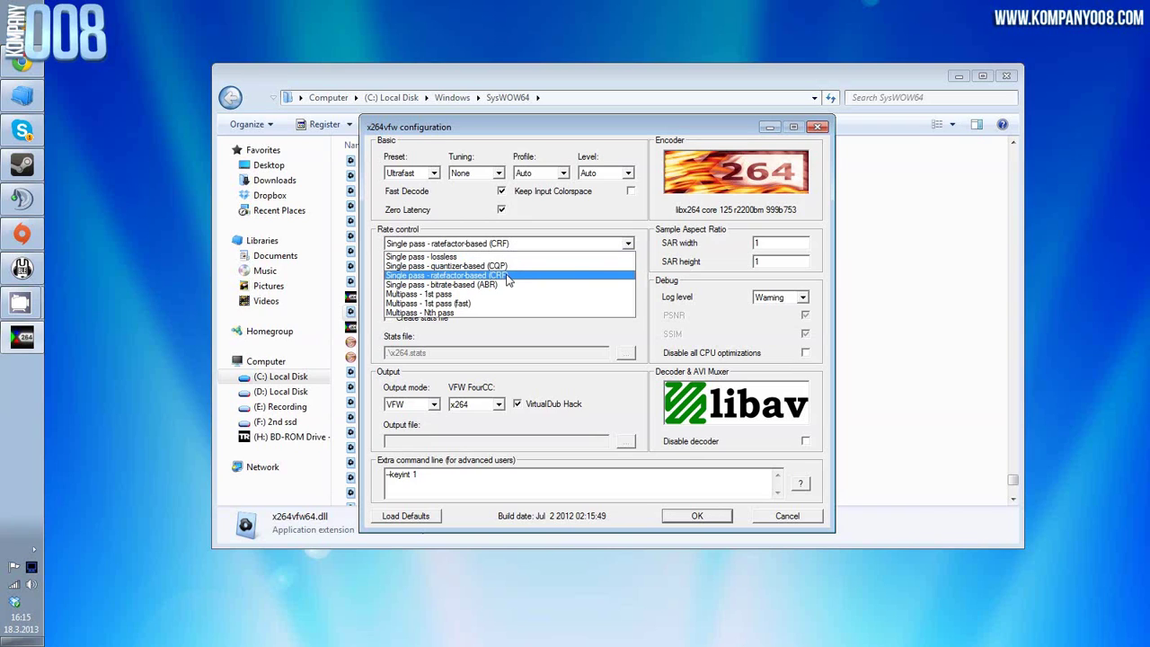
left_click(505, 275)
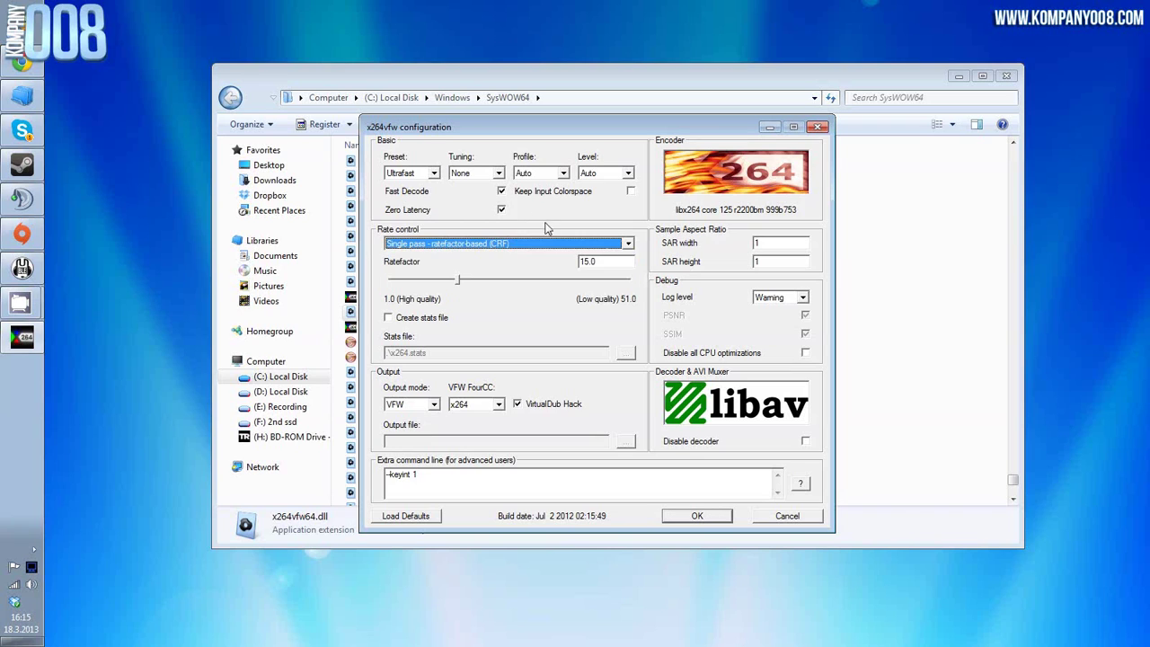
left_click(493, 405)
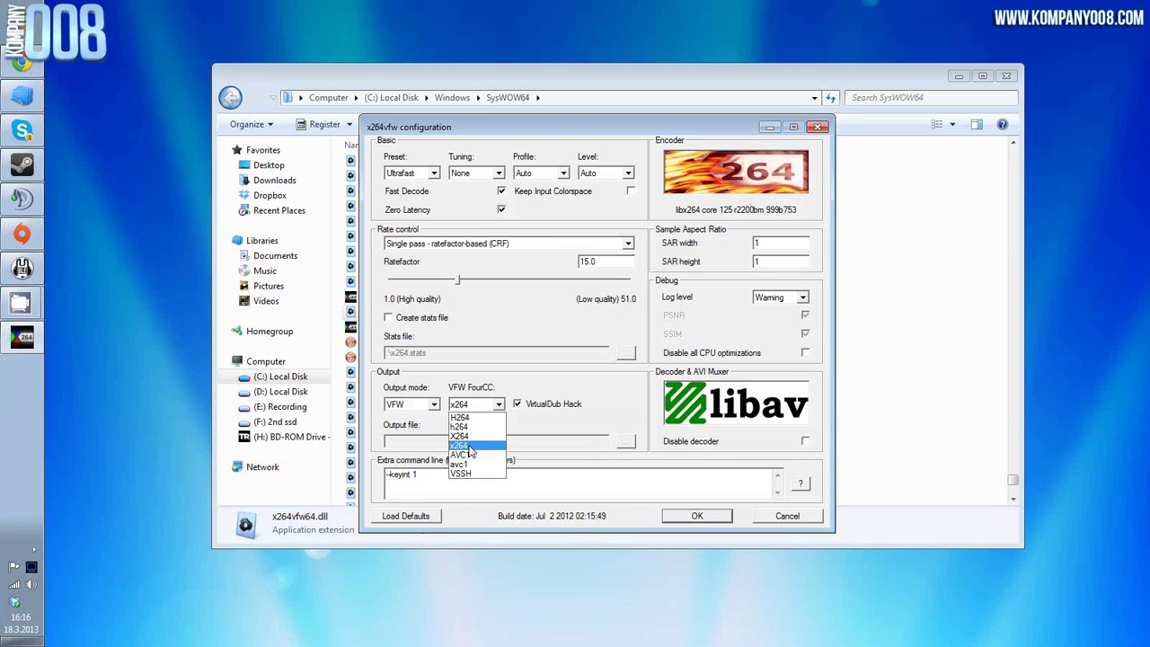
left_click(463, 445)
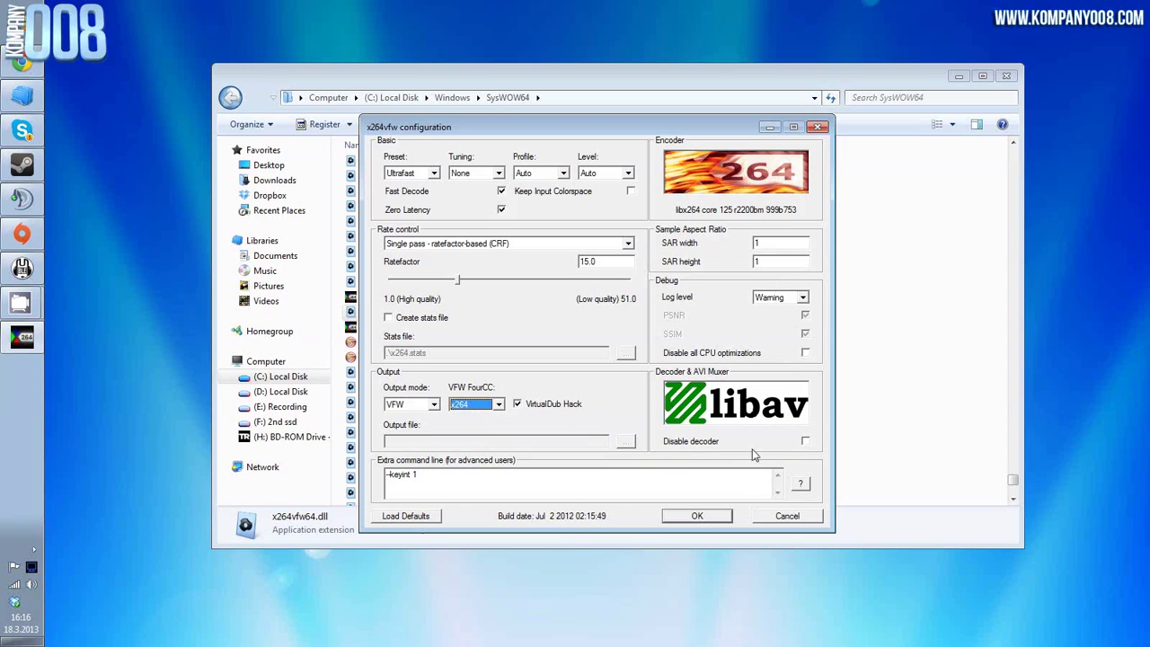
left_click(430, 477)
left_click(790, 519)
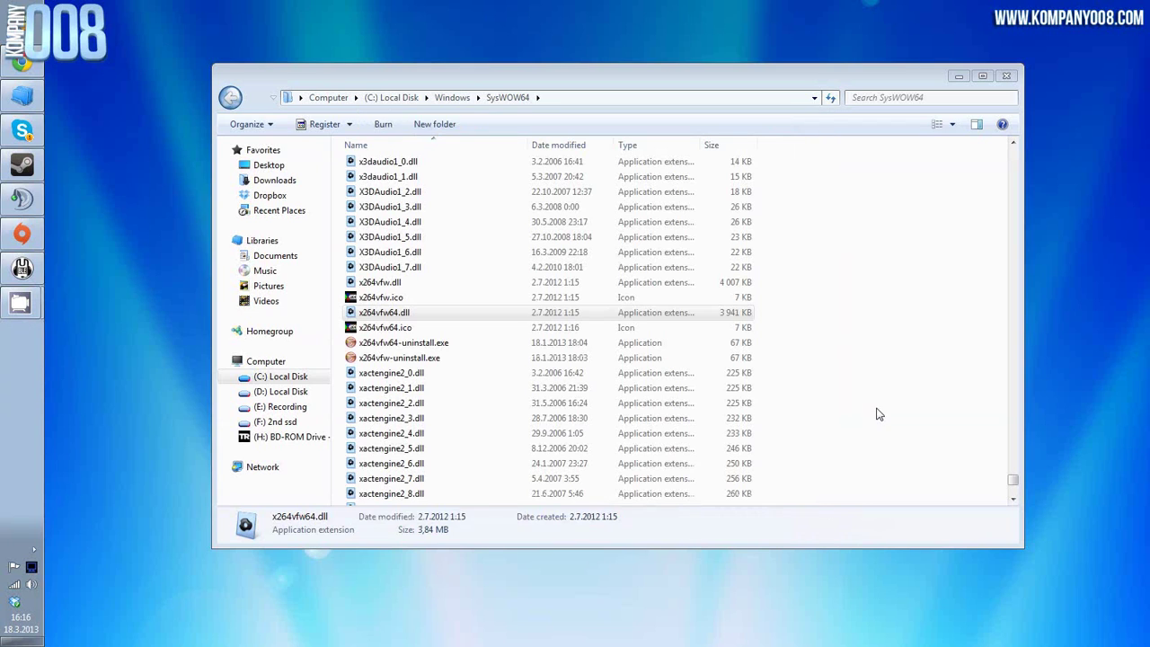
Close the SysWOW64 folder and launch Dxtory from the Start menu.
left_click(1007, 76)
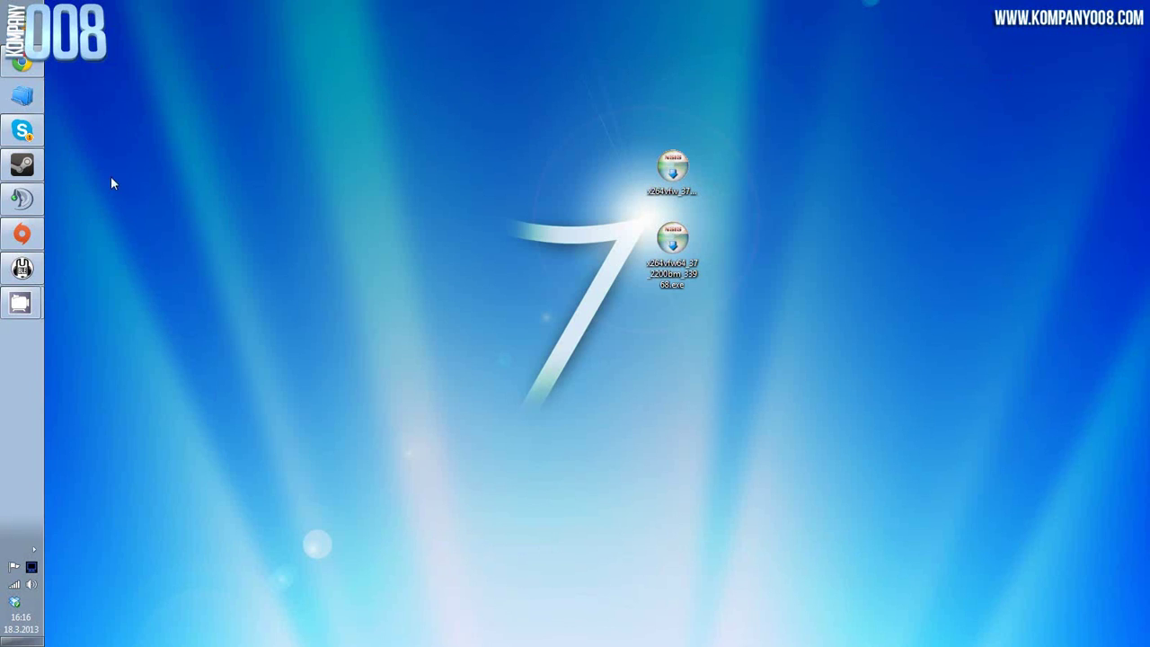
key("super")
left_click(63, 230)
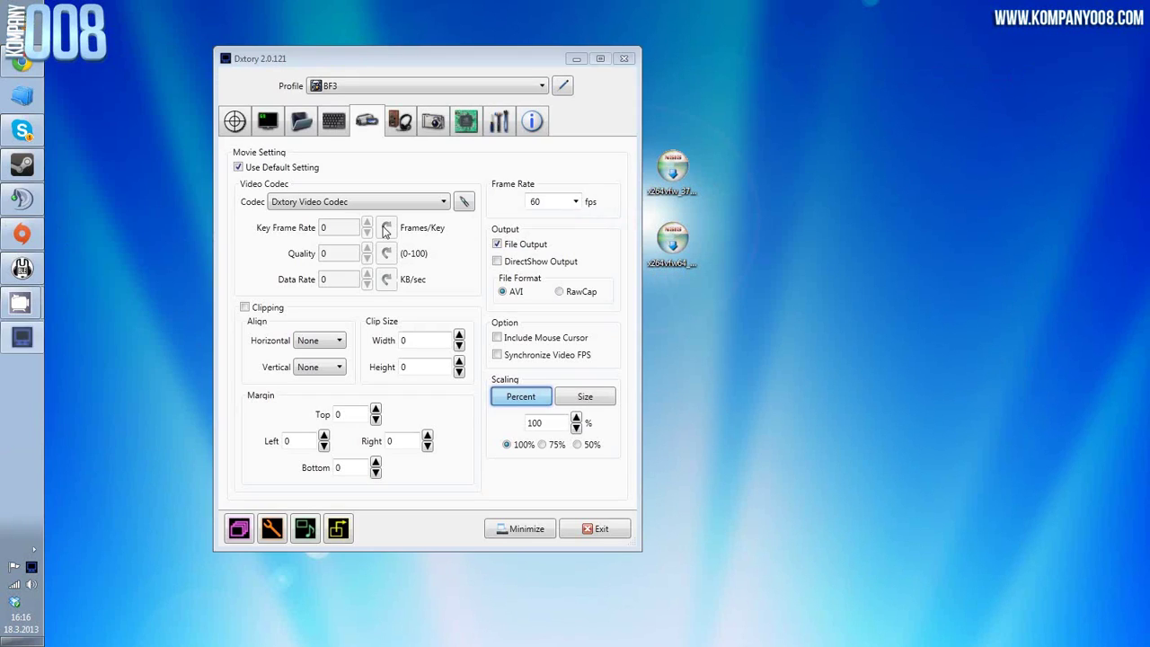
mouse_move(423, 54)
left_mouse_down()
mouse_move(461, 66)
mouse_move(415, 64)
mouse_move(428, 66)
left_mouse_up()
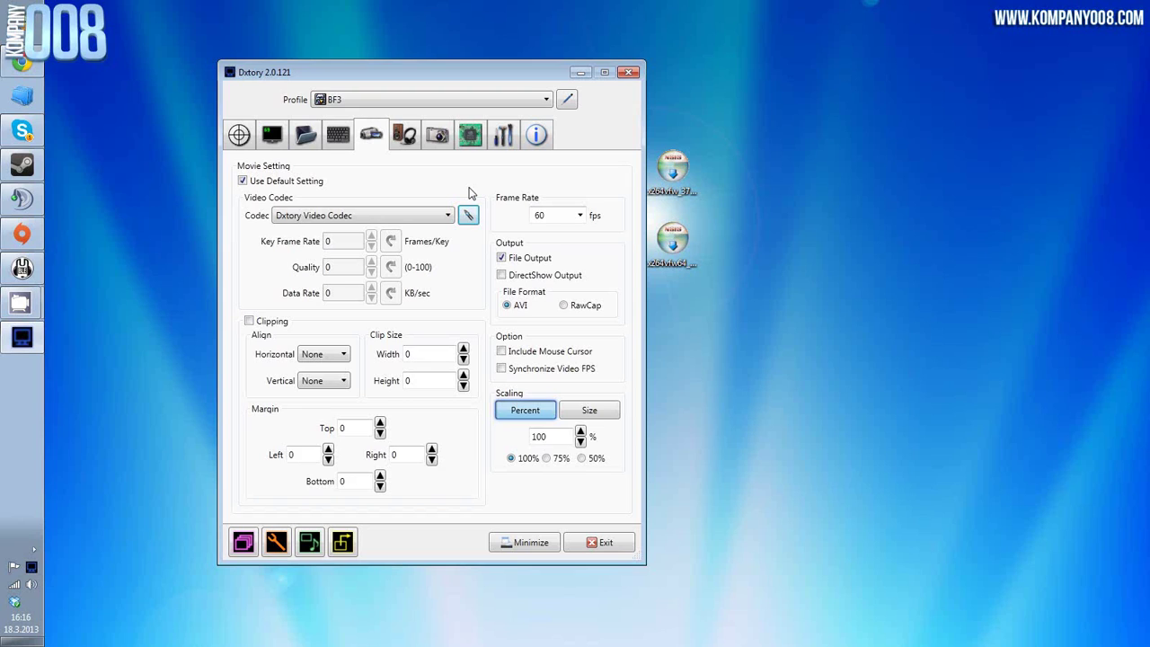
Choose x264vfw - H.264/MPEG-4 AVC codec as the video codec and open its configuration.
left_click(449, 217)
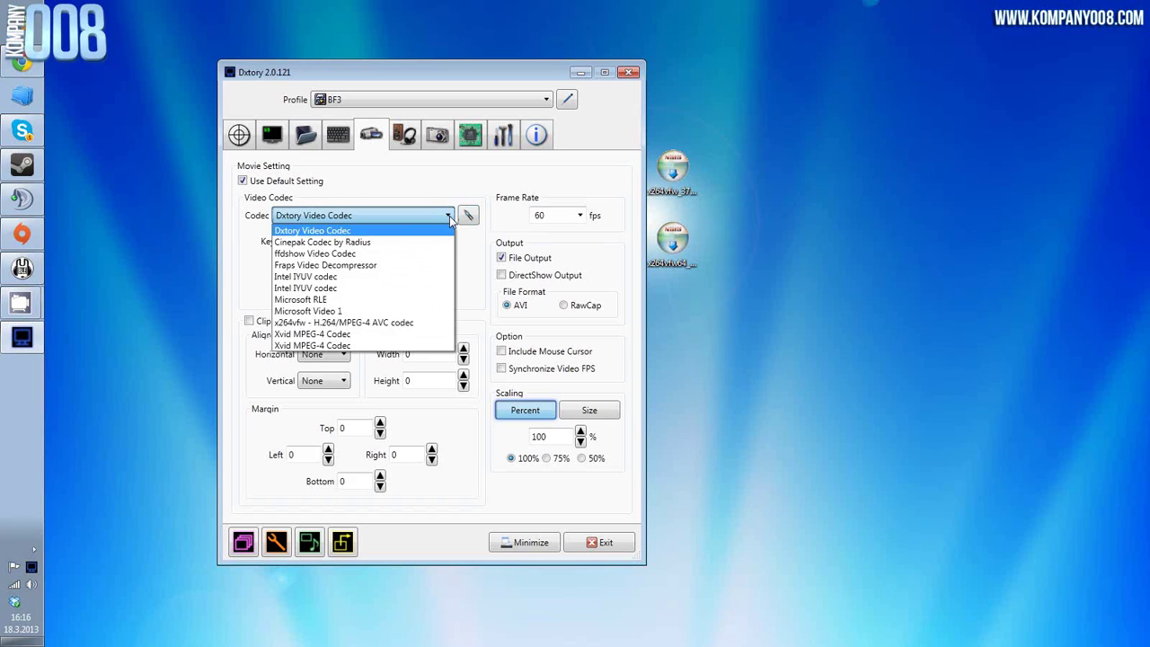
left_click(450, 218)
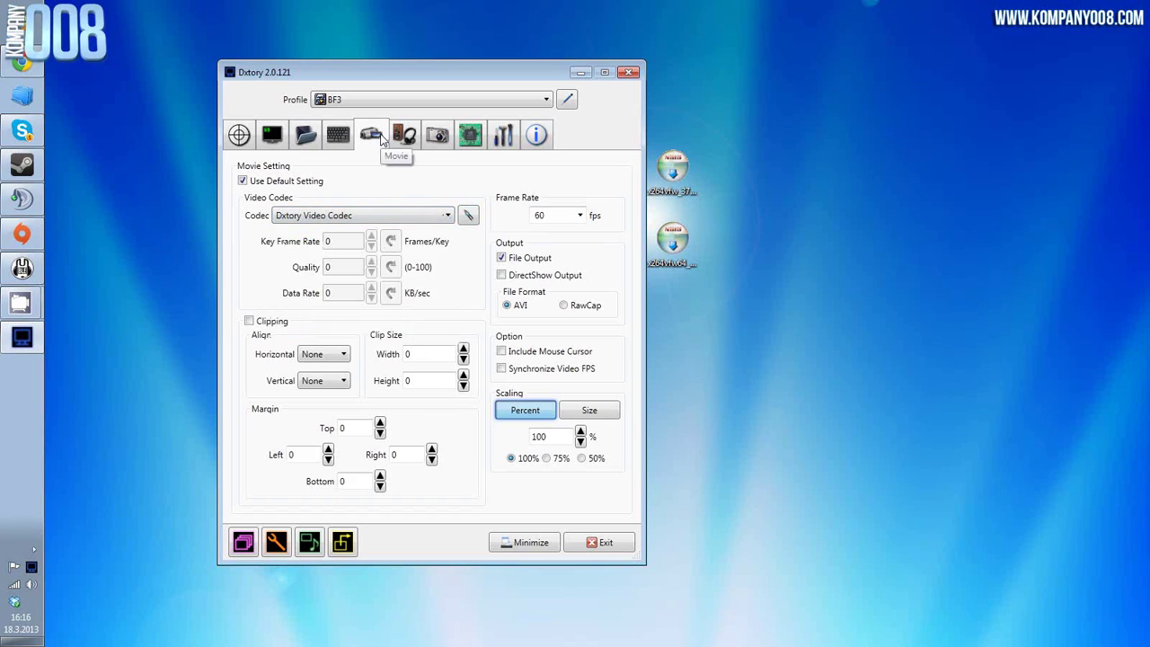
left_click(439, 217)
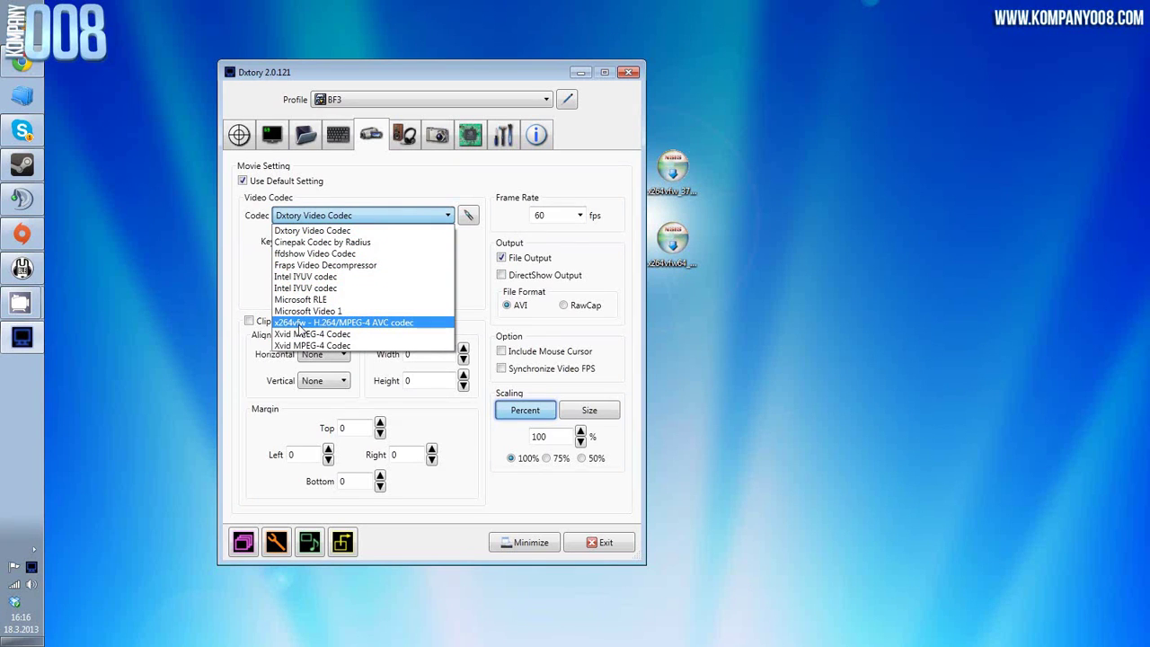
left_click(389, 325)
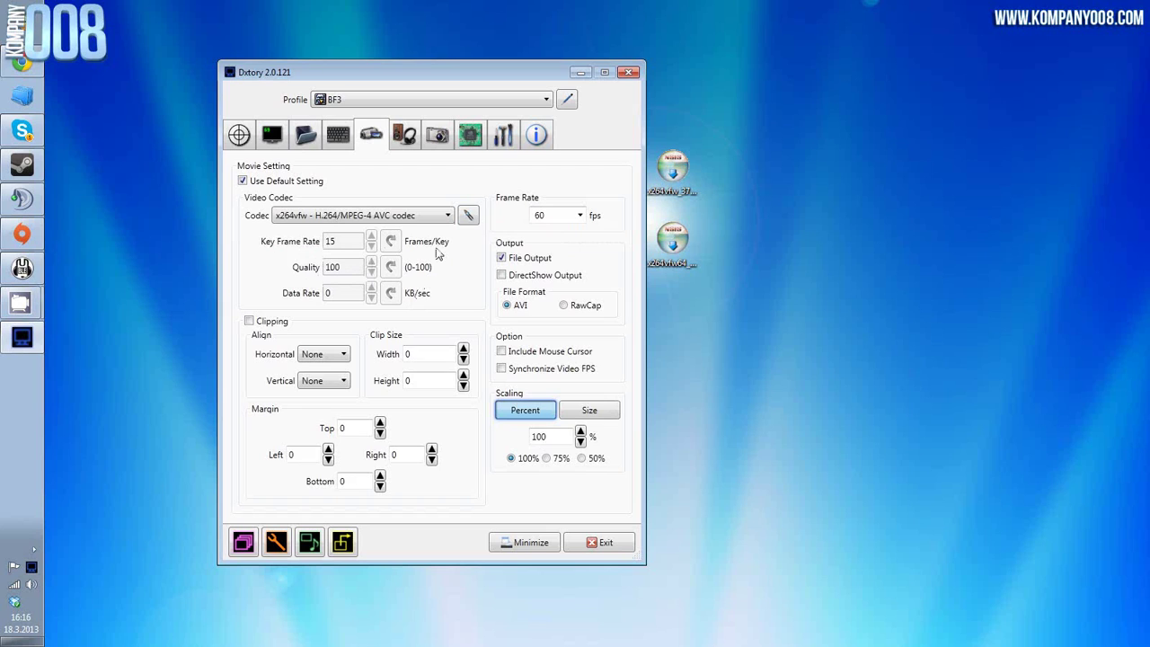
left_click(469, 216)
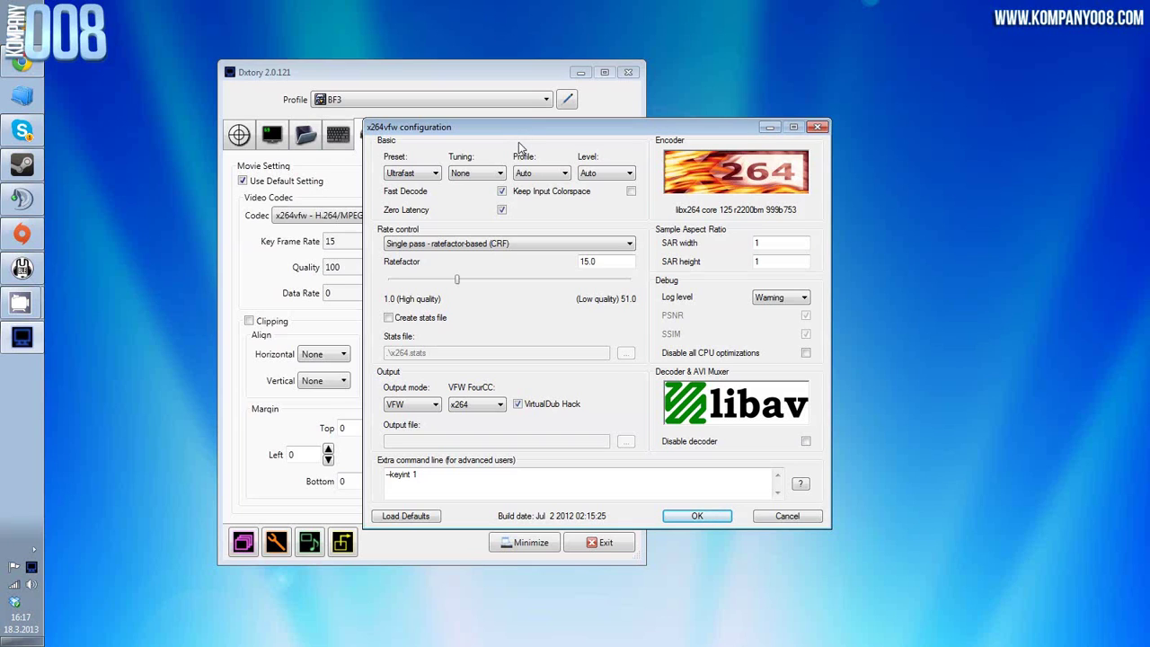
left_click(796, 519)
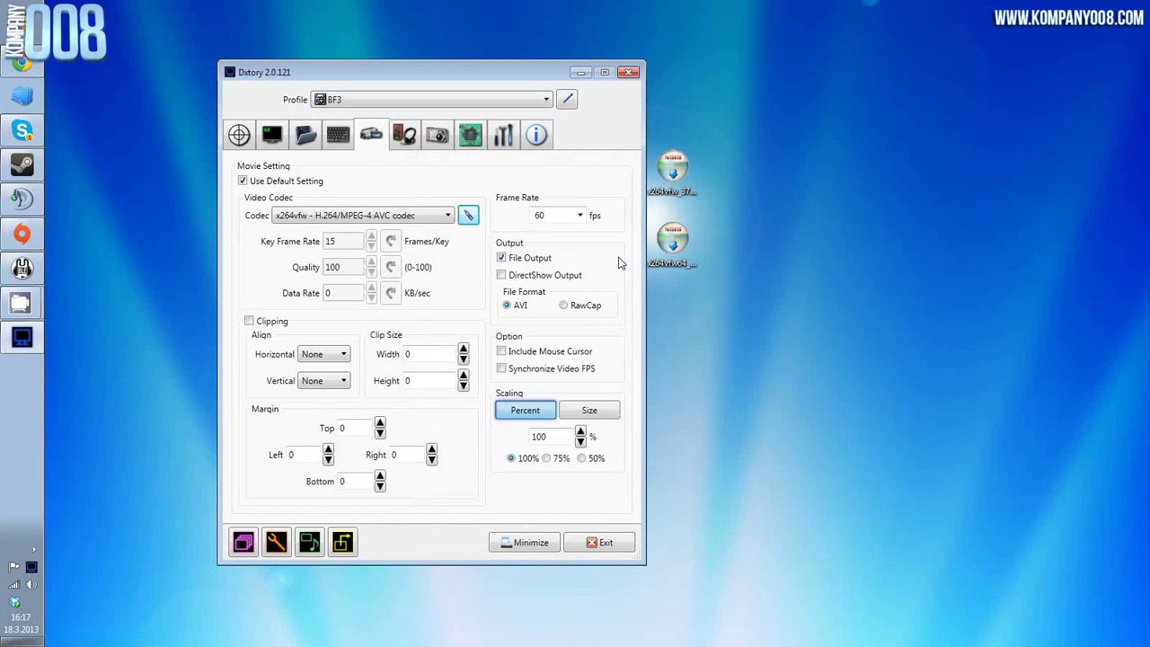
Leave the Frame Rate at 60 fps, then move on to the Audio settings.
left_click(580, 216)
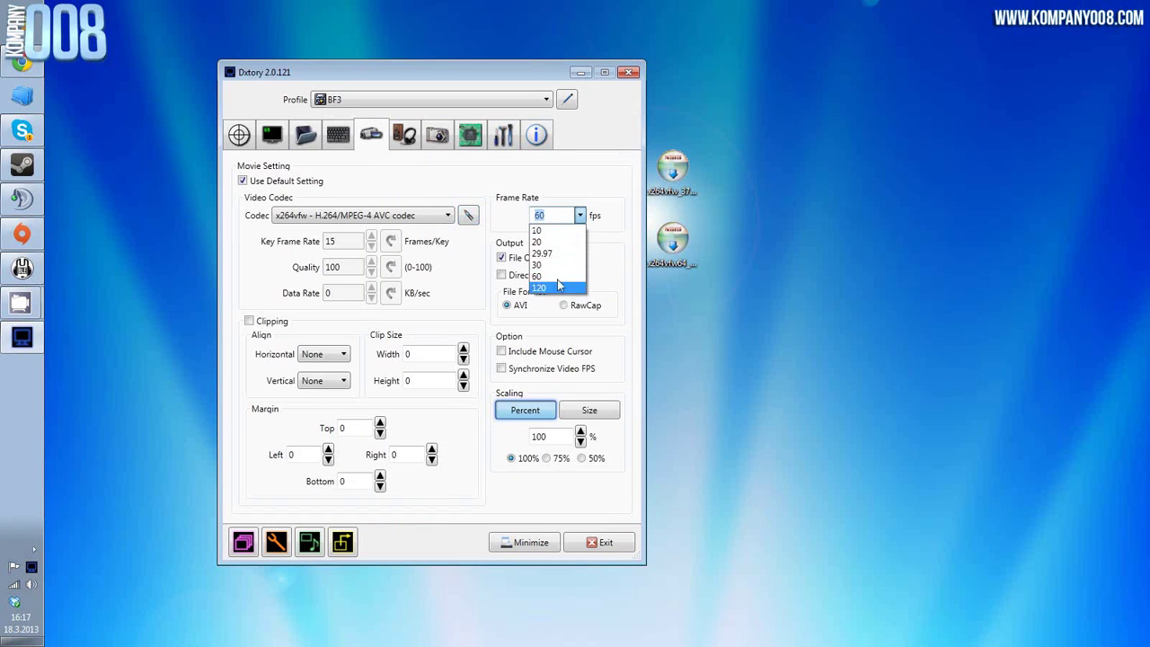
left_click(603, 261)
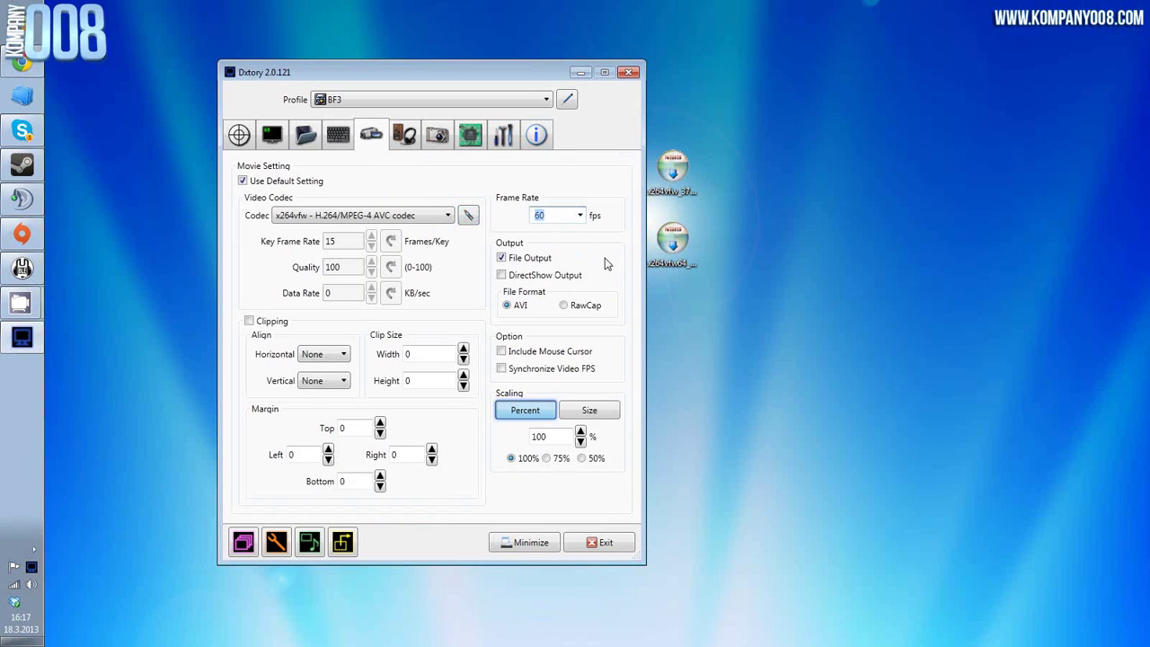
left_click(581, 216)
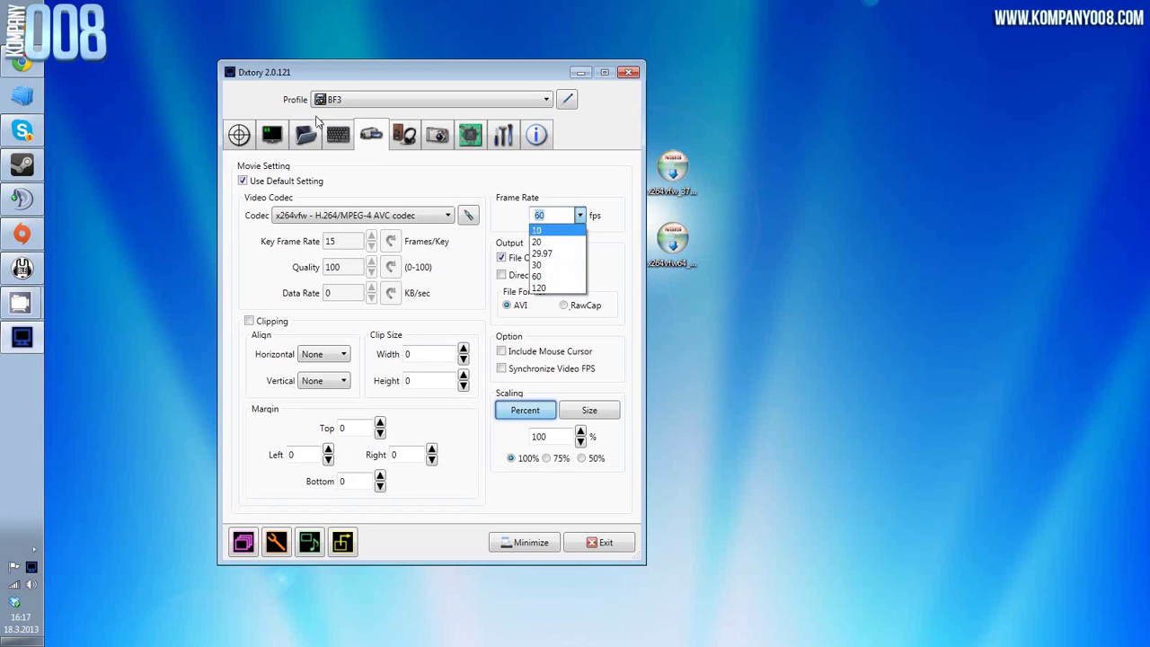
left_click(587, 189)
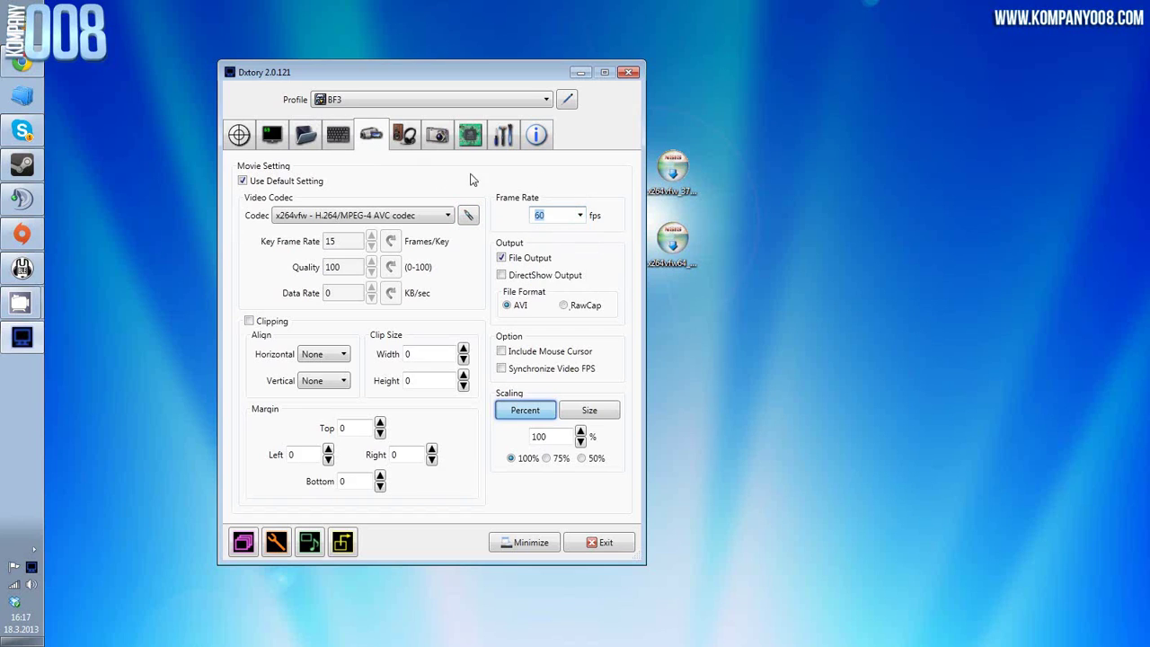
left_click(403, 149)
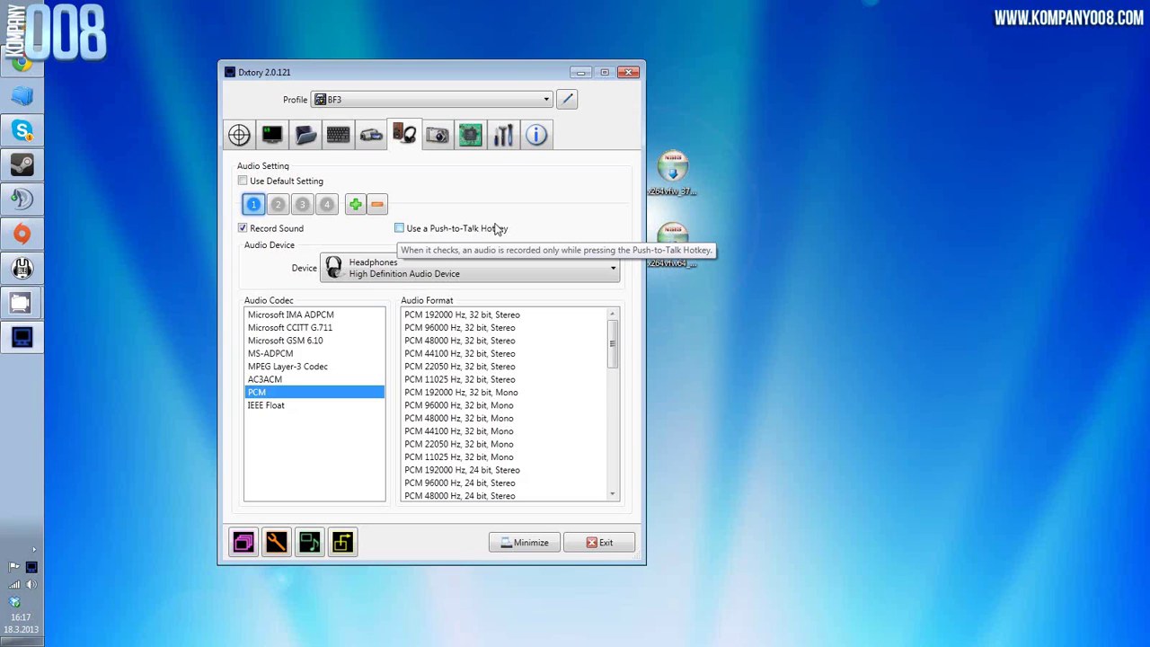
Check the devices on audio streams 1 through 4, including the microphone and Line 1.
left_click(278, 204)
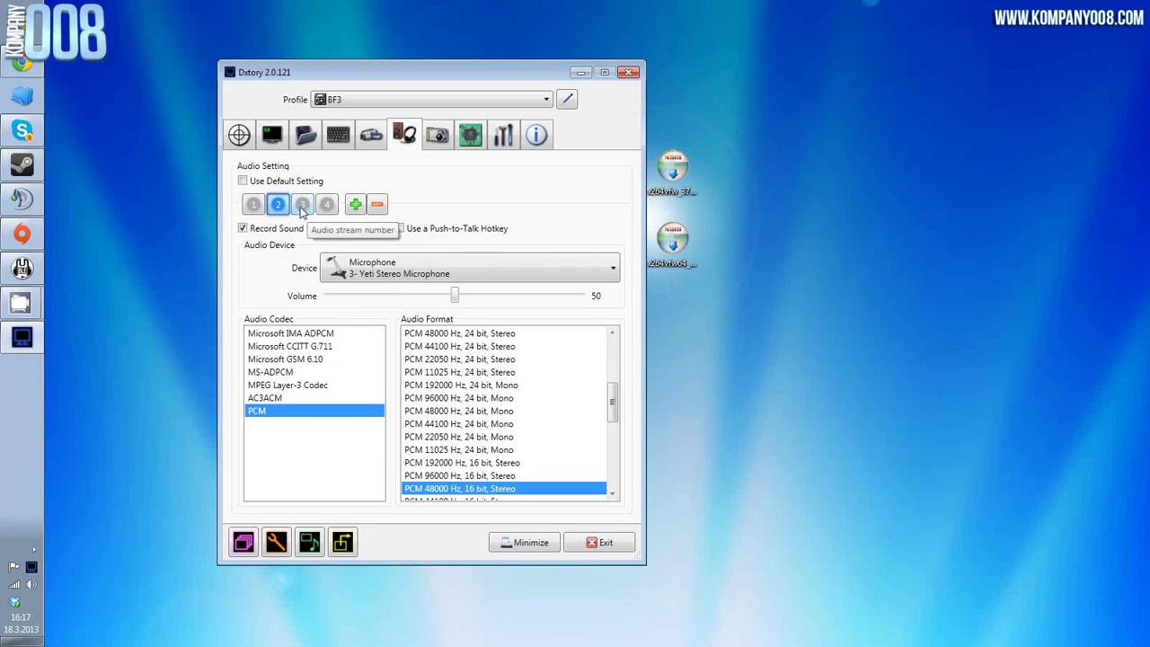
left_click(255, 205)
left_click(278, 204)
left_click(302, 204)
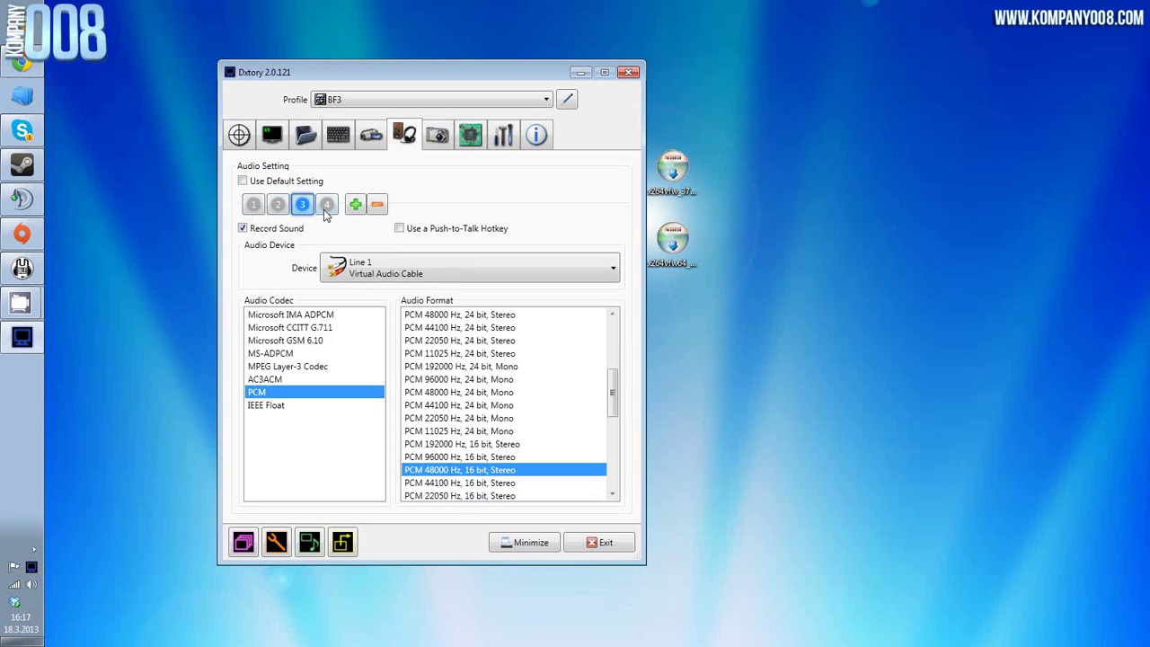
left_click(326, 204)
Look through the screenshot and advanced capture settings, then return to the movie settings.
left_click(444, 146)
left_click(470, 137)
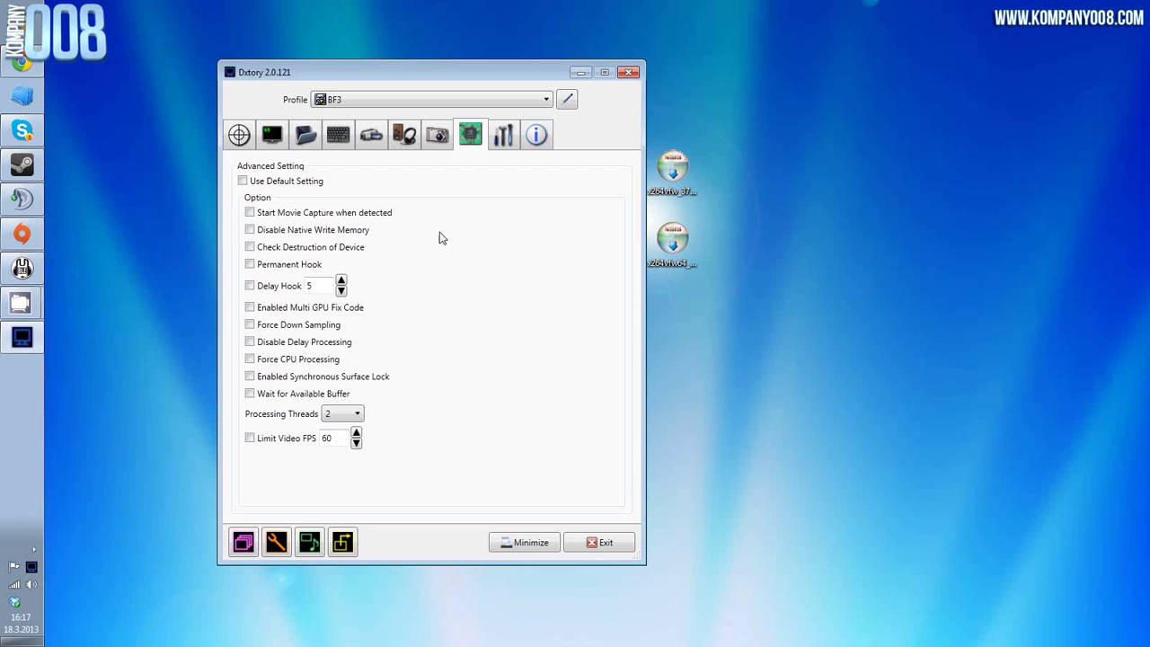
mouse_move(453, 80)
left_mouse_down()
mouse_move(674, 96)
mouse_move(451, 70)
left_mouse_up()
left_click(364, 127)
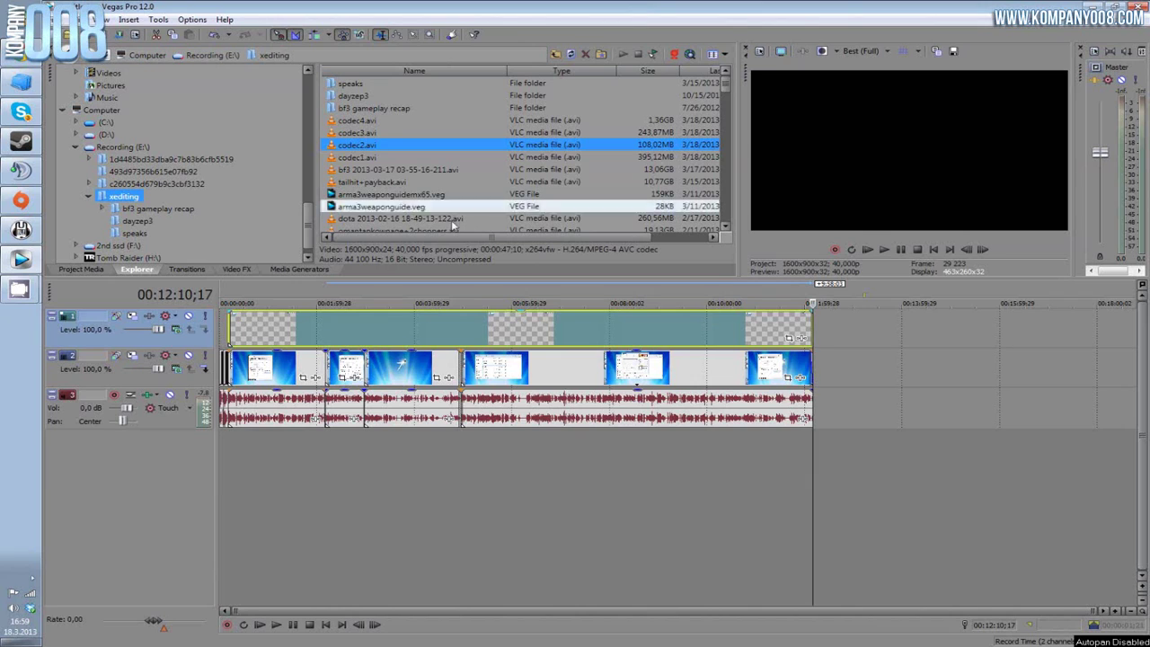
Apply Switches > Disable Resample to the video event.
right_click(556, 355)
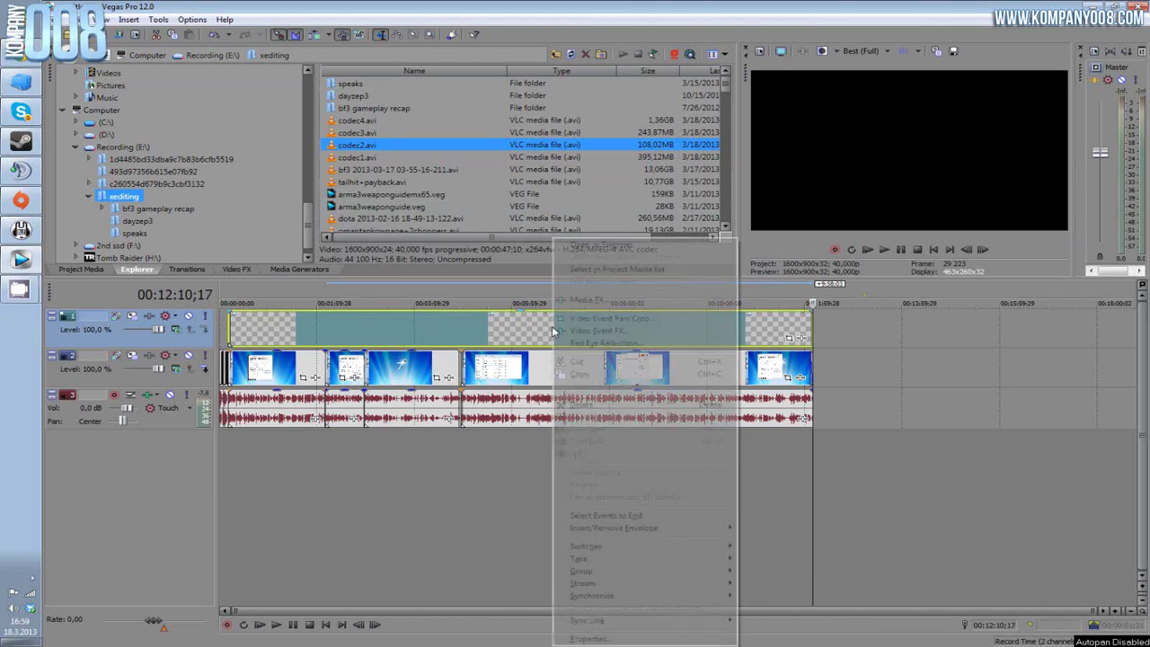
mouse_move(622, 543)
left_click(742, 547)
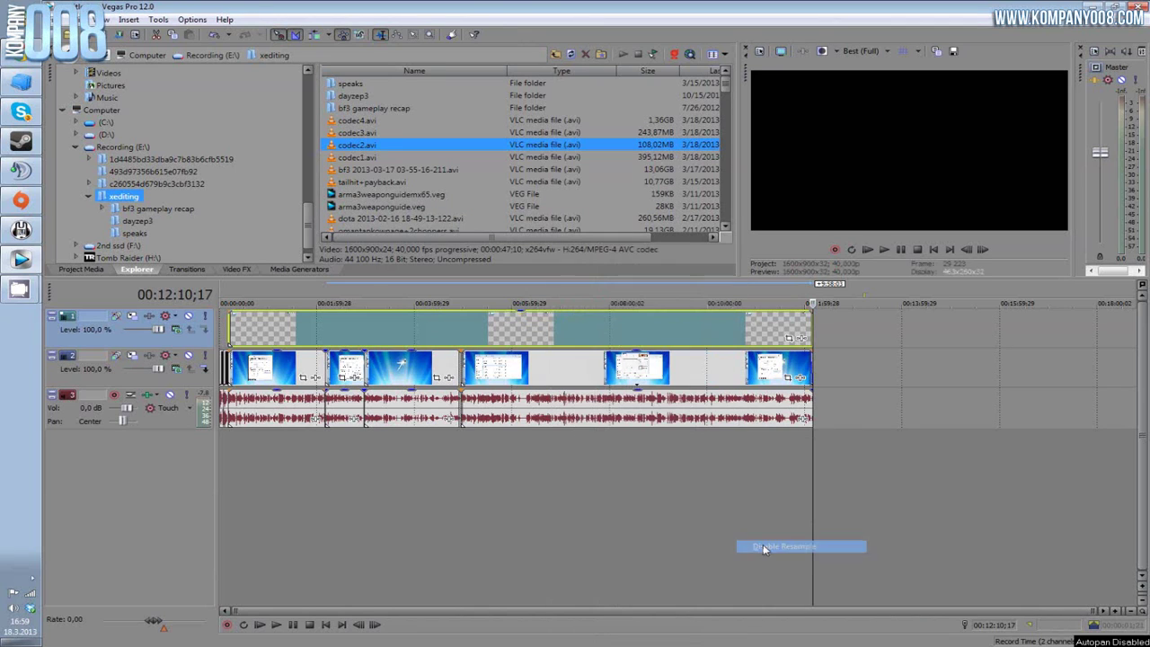
Move the playhead to 00:03:54;29 and disable resampling on the first event as well.
right_click(549, 359)
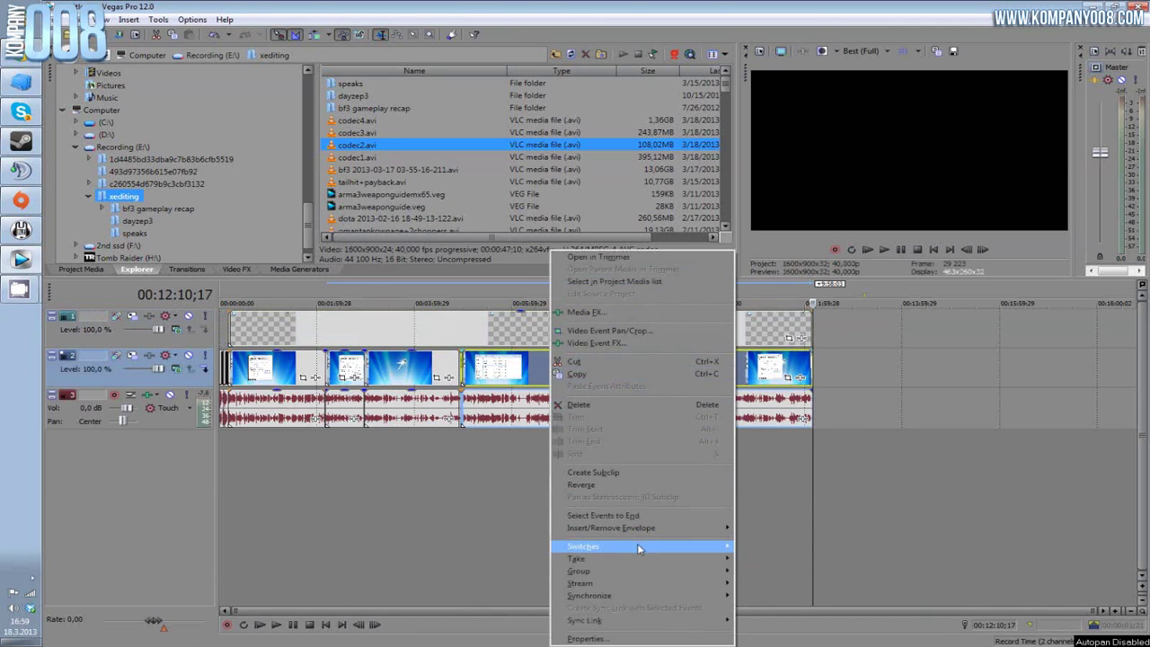
mouse_move(664, 549)
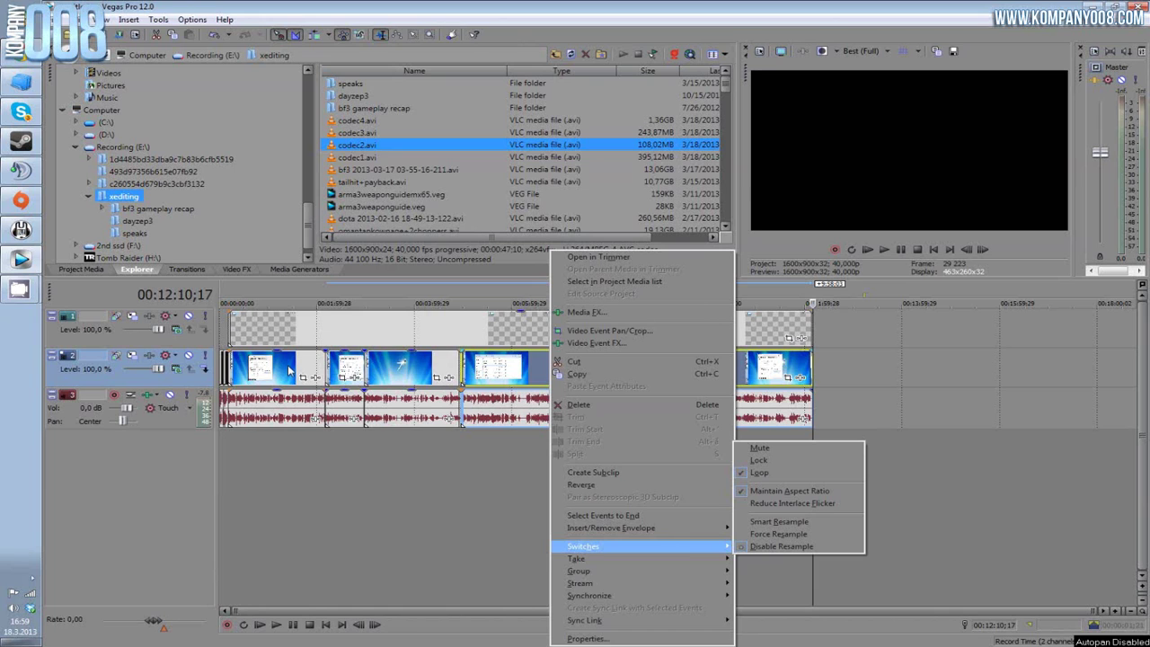
left_click(363, 438)
right_click(262, 372)
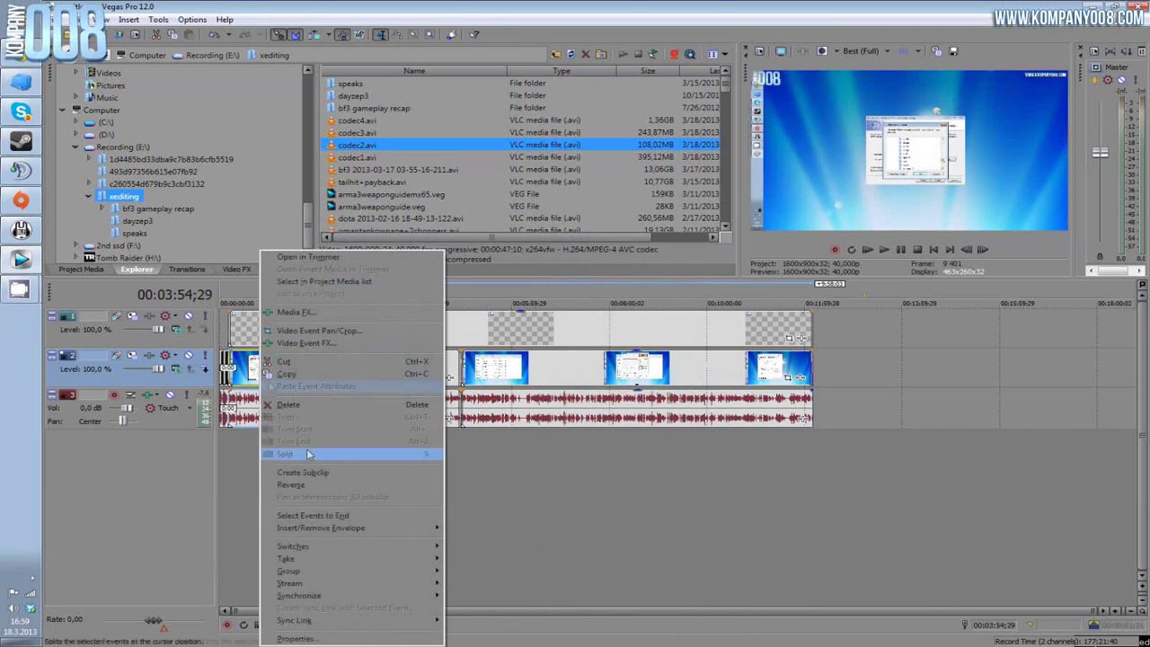
mouse_move(365, 546)
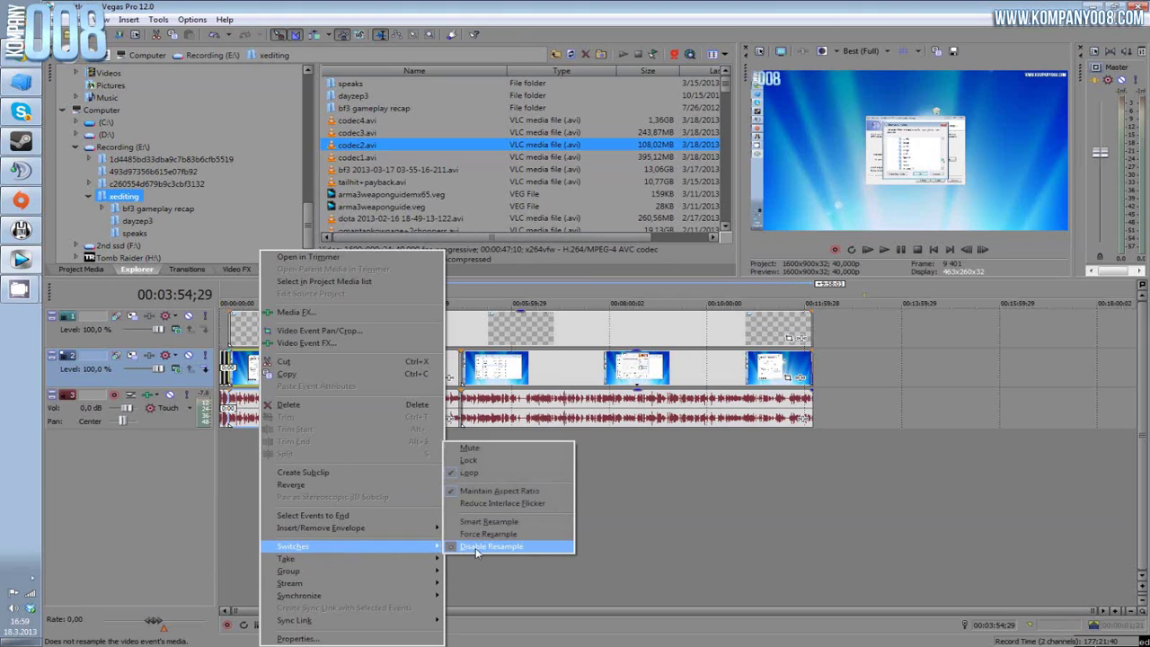
left_click(771, 507)
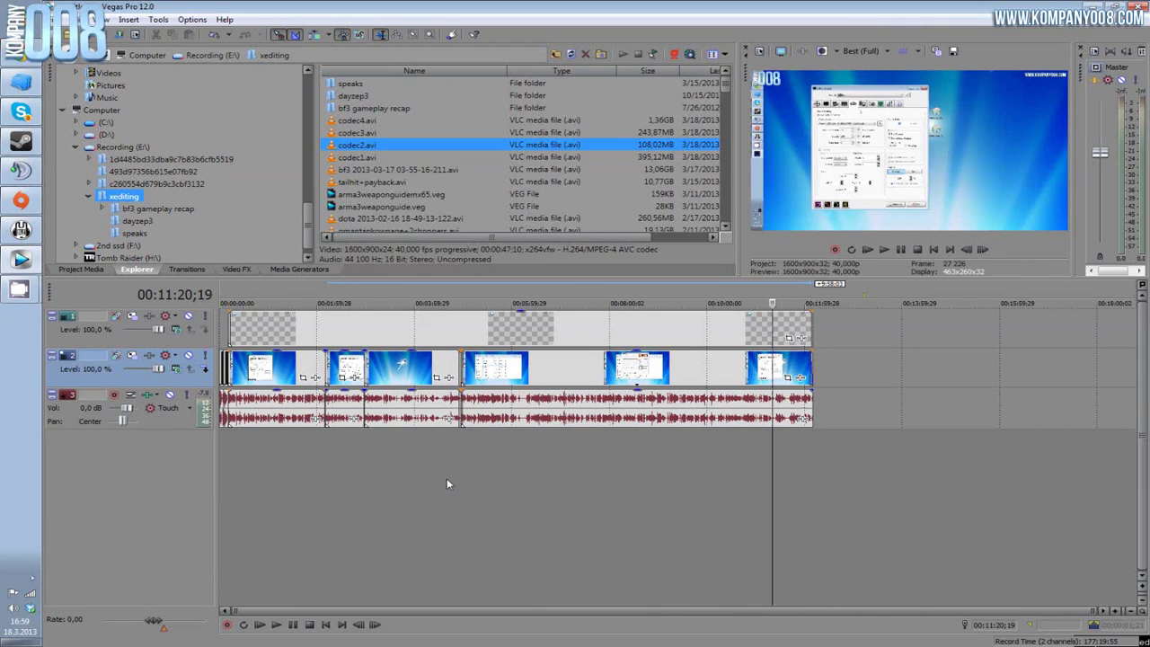
In Render As, pick Windows Media Video V11's 6 Mbps HD 720-30p Video template and customize it.
left_click(52, 19)
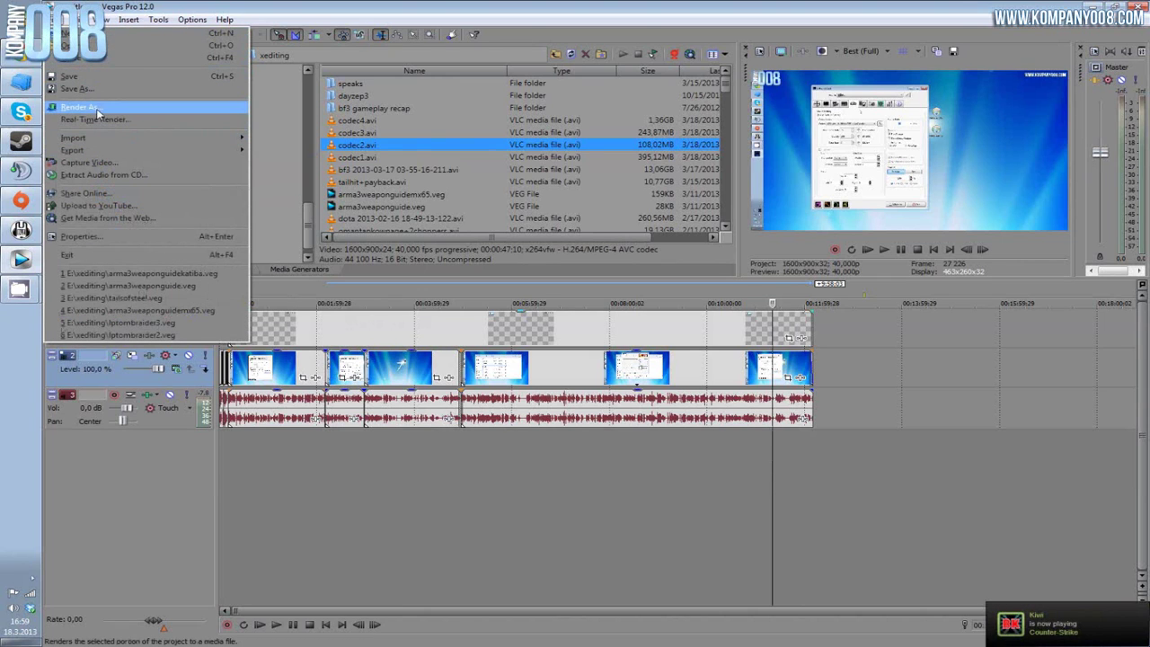
left_click(96, 109)
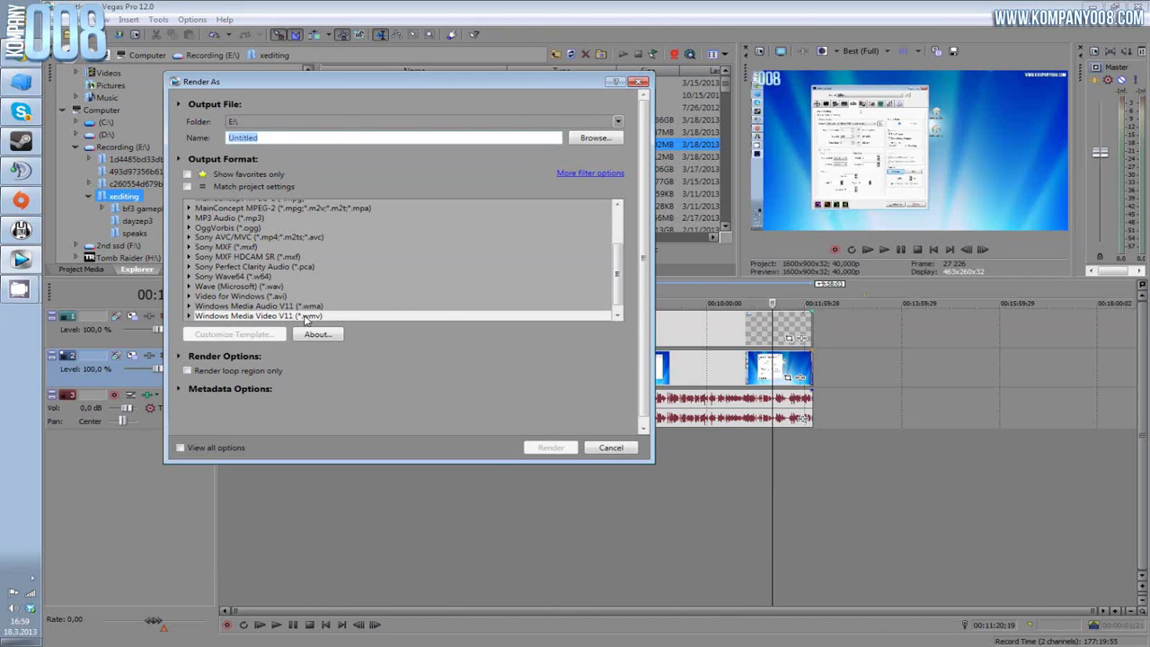
left_click(306, 316)
left_click_drag(616, 241, 616, 274)
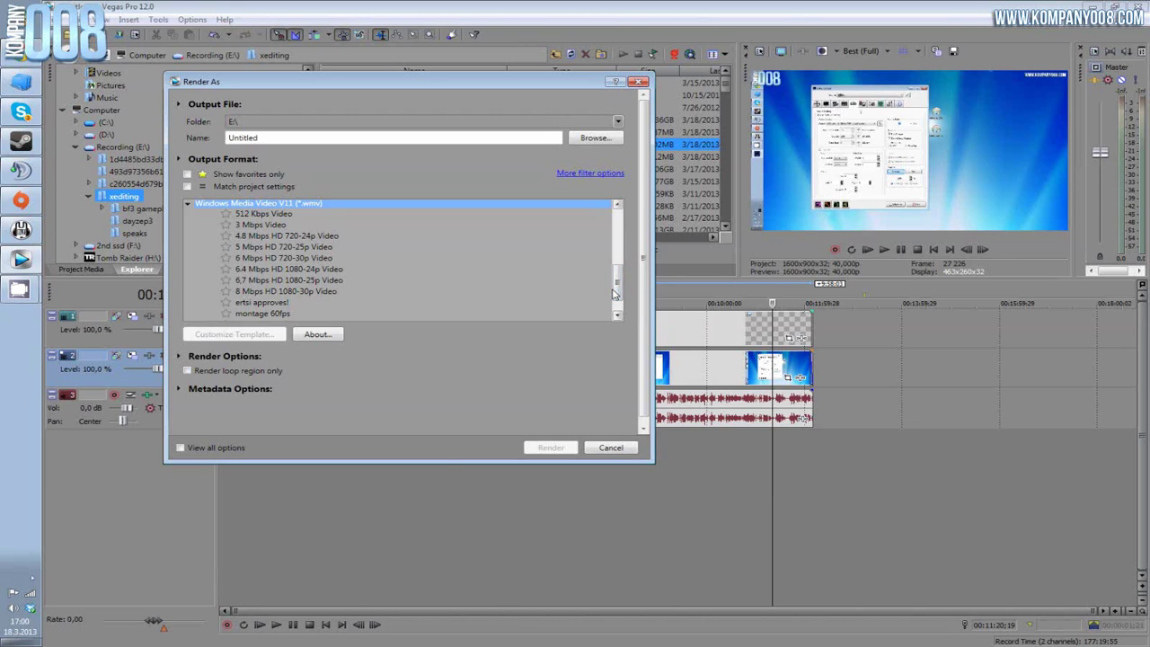
scroll(616, 283, "down", 1)
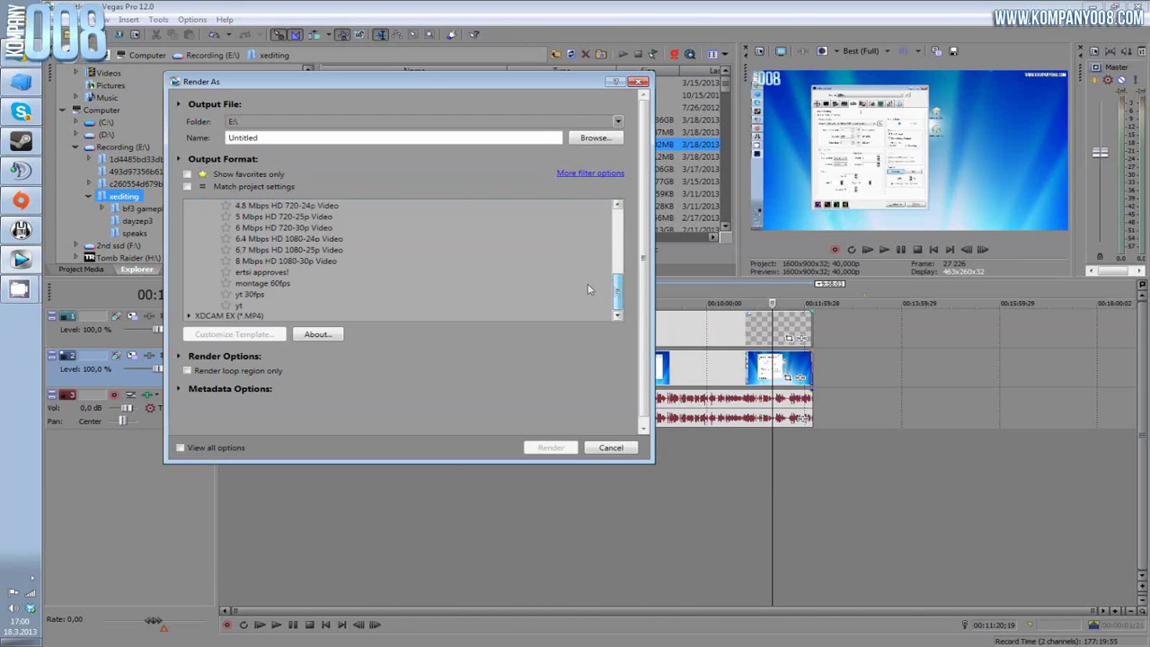
left_click(265, 228)
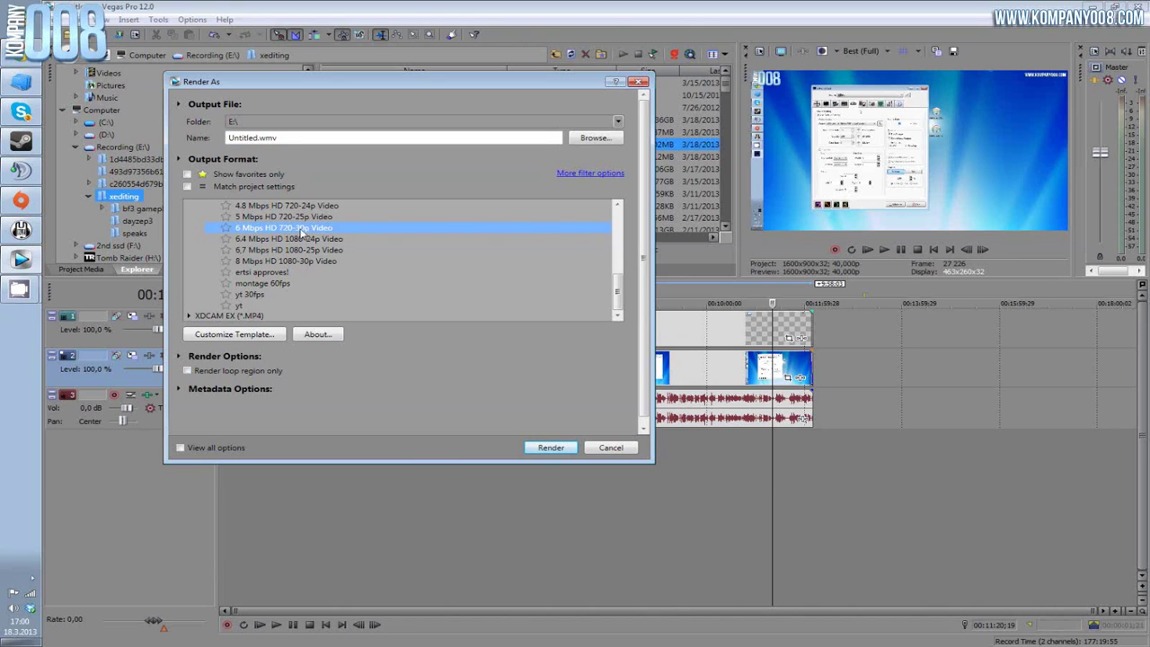
left_click(259, 340)
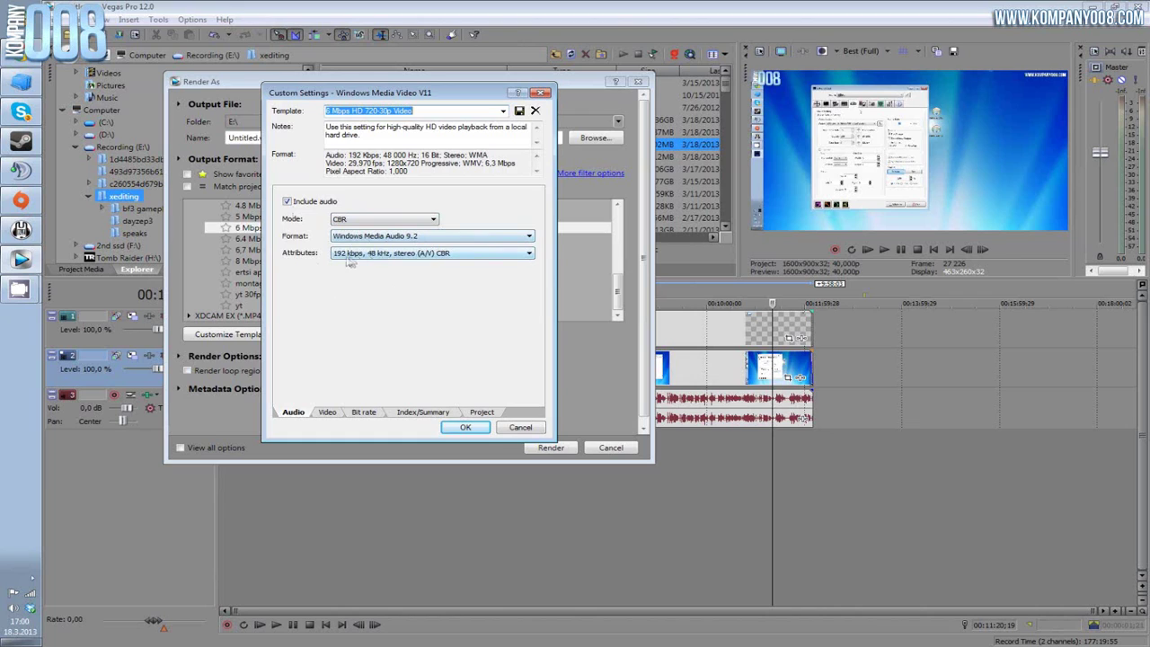
Set the video Mode to Quality VBR, keep 1280x720 image size, and lower Quality to 83%.
left_click(327, 412)
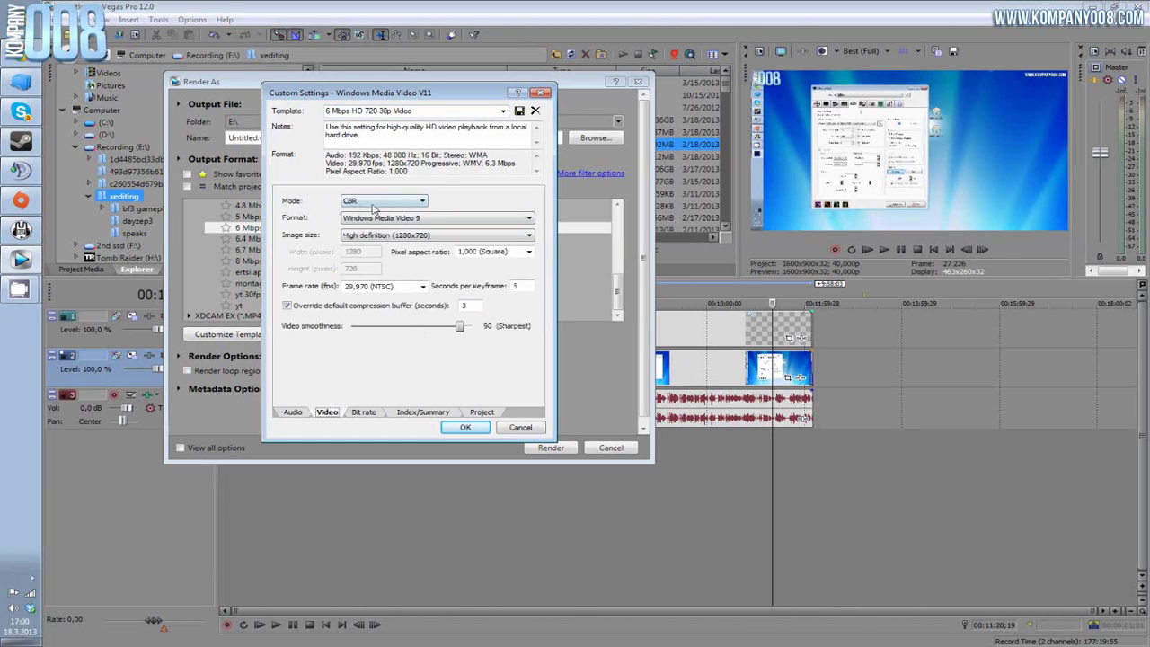
left_click(378, 202)
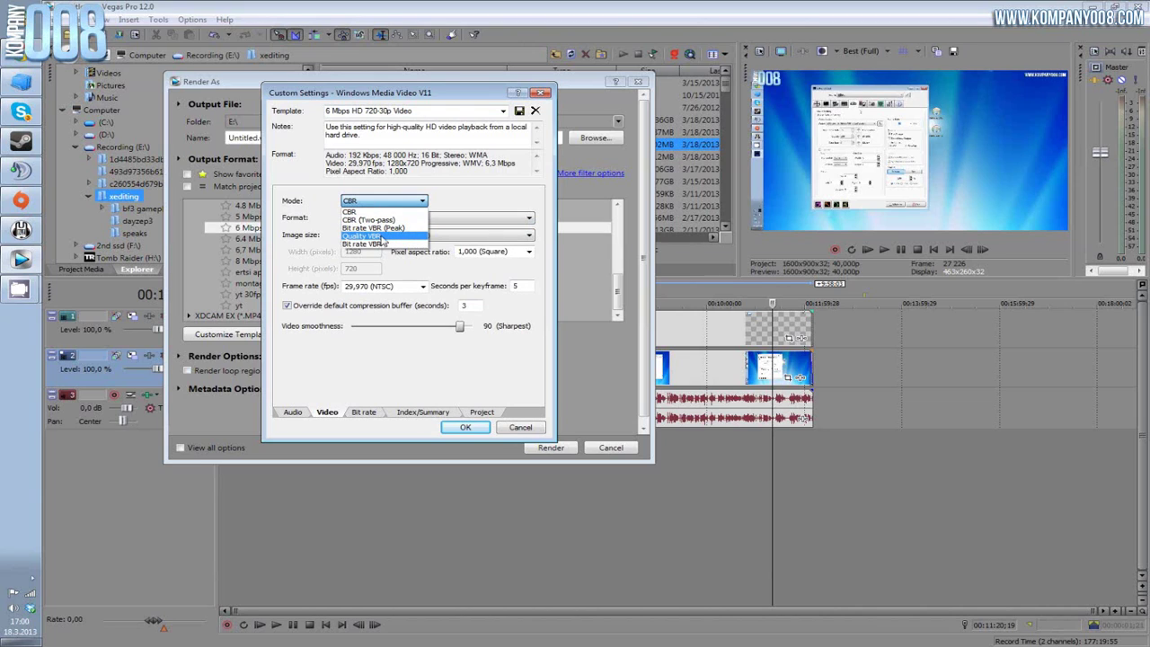
left_click(373, 236)
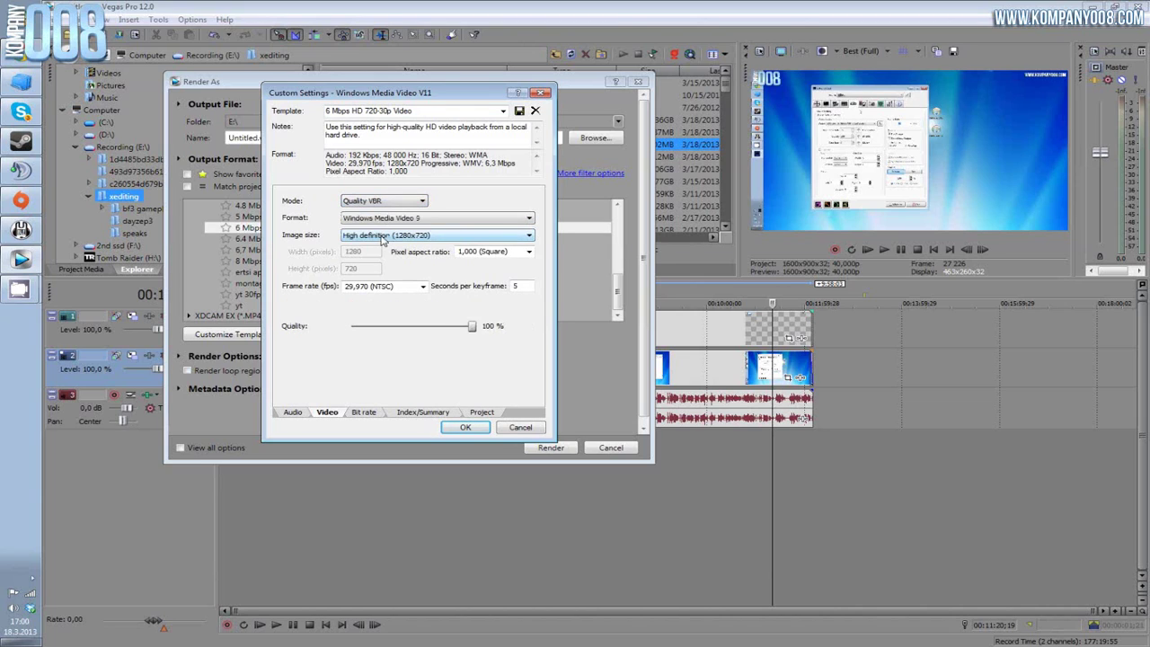
left_click(429, 238)
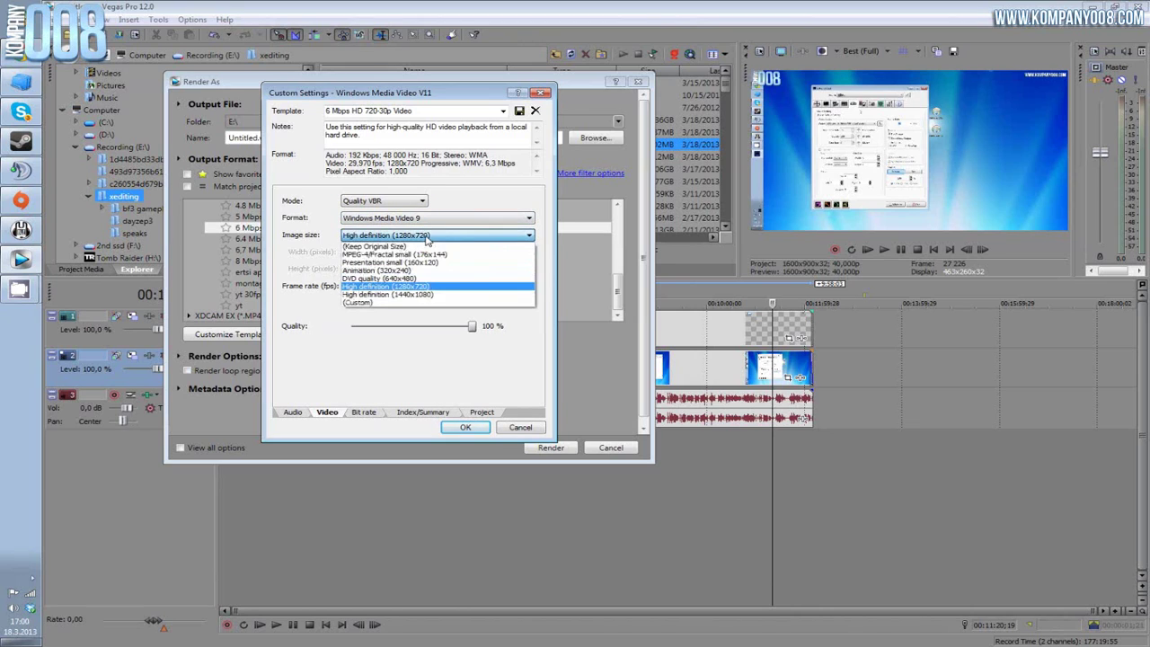
left_click(404, 287)
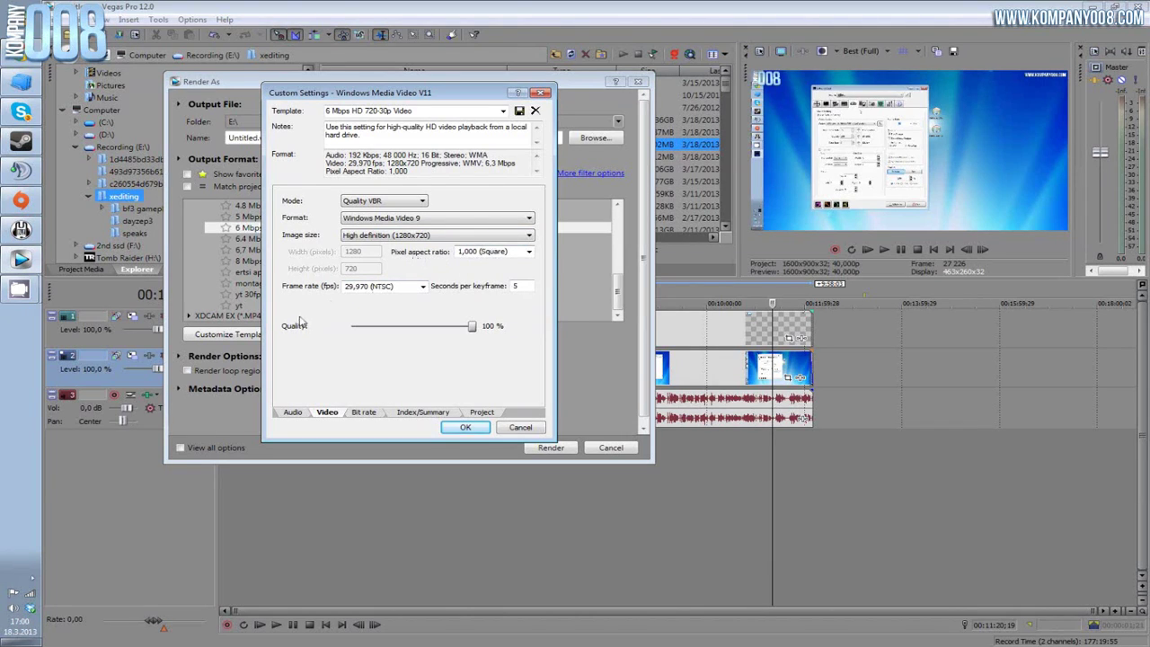
left_click(516, 285)
left_click_drag(471, 327, 452, 328)
Set Video rendering quality to Best on the Project tab and confirm the template with OK.
left_click(364, 413)
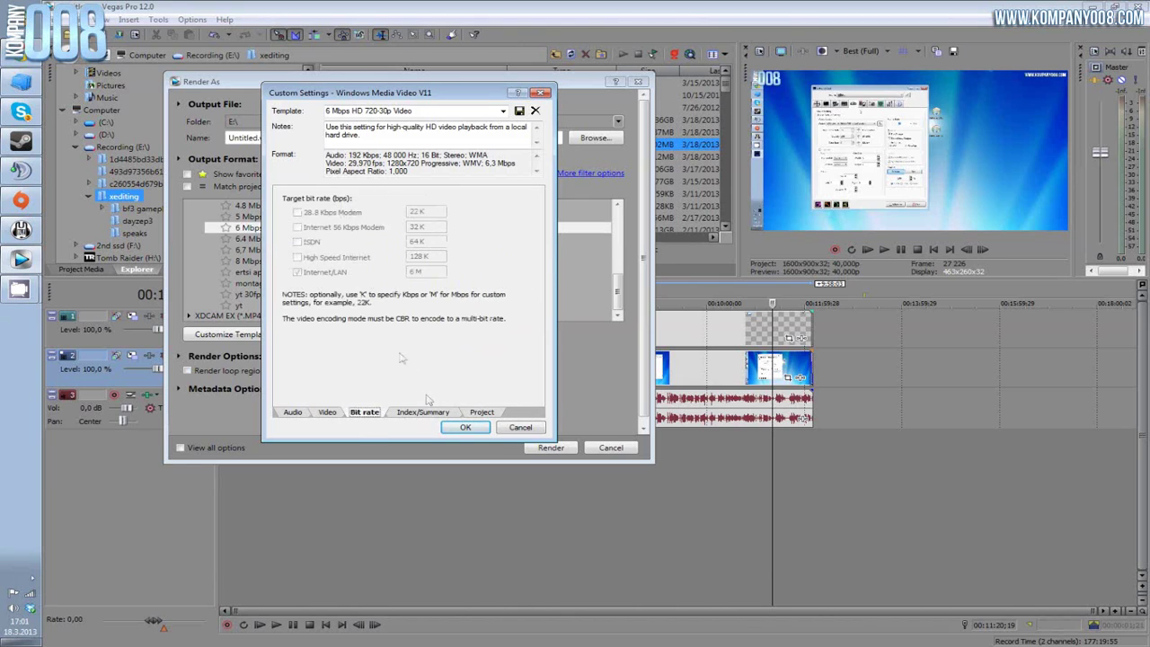
left_click(410, 416)
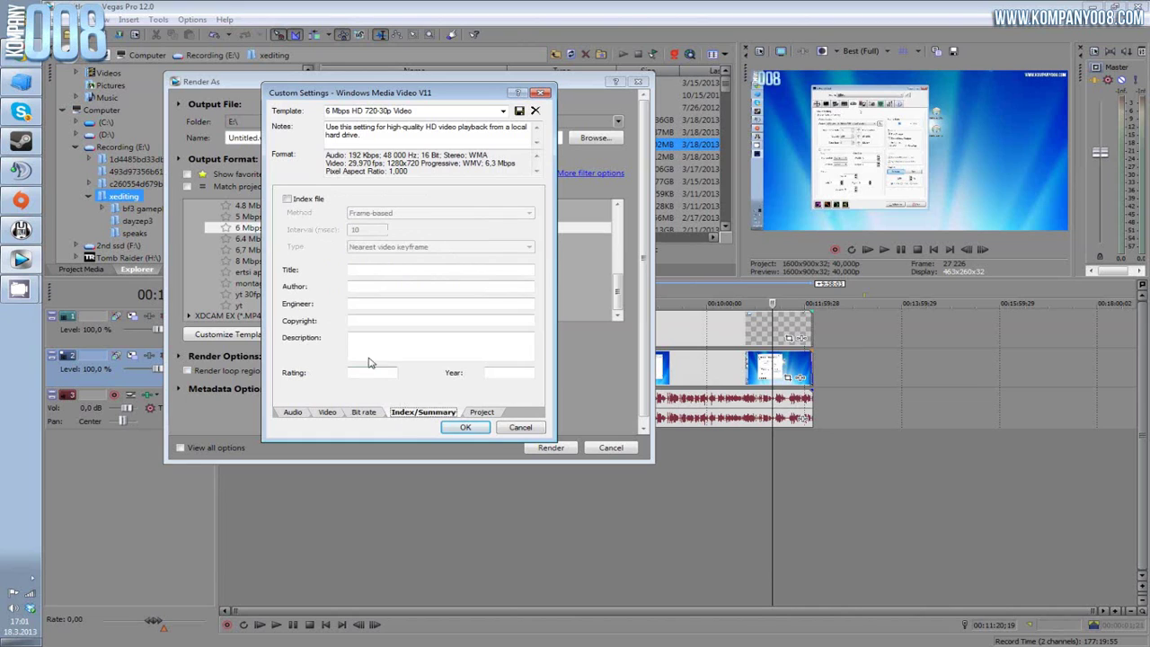
left_click(490, 412)
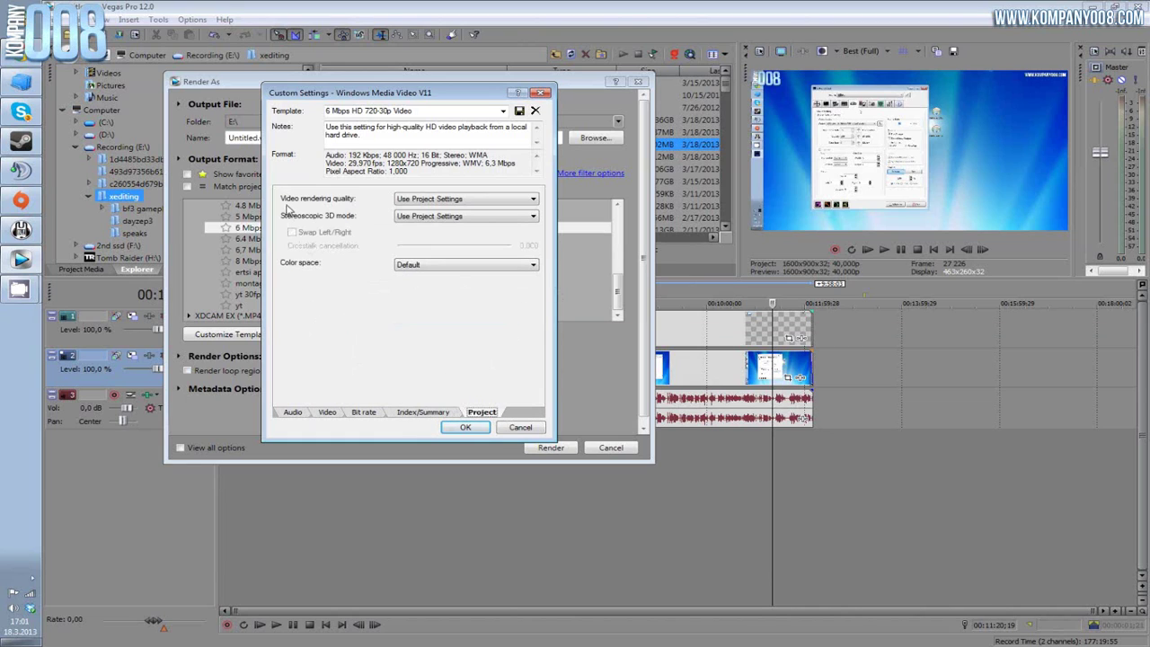
left_click(430, 198)
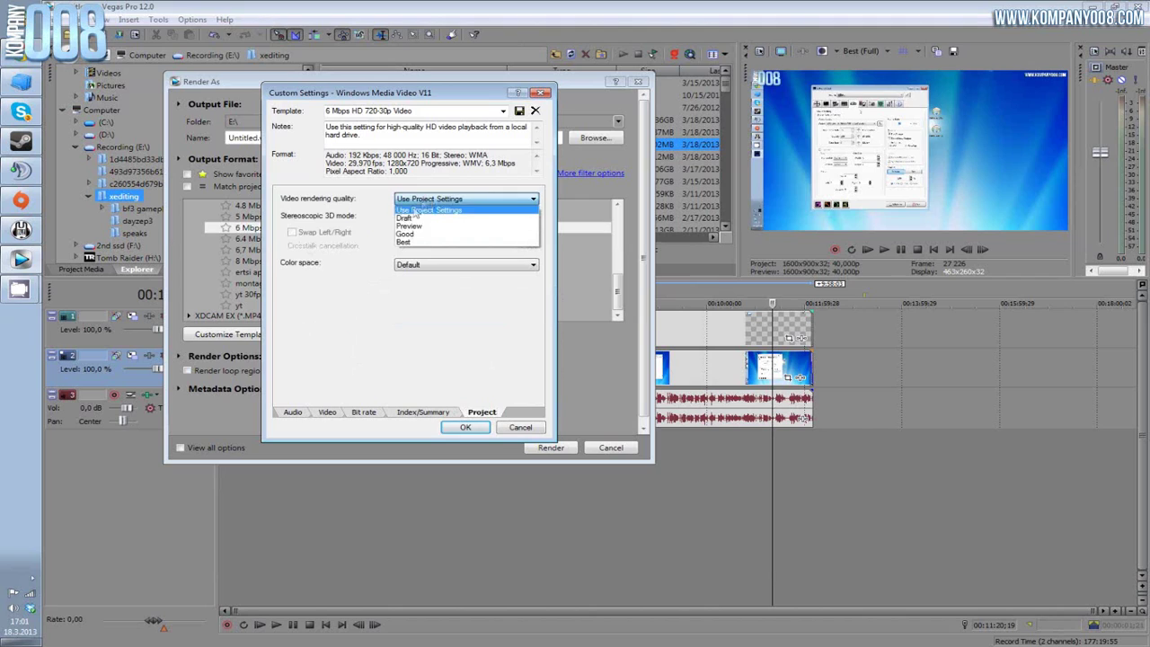
left_click(409, 244)
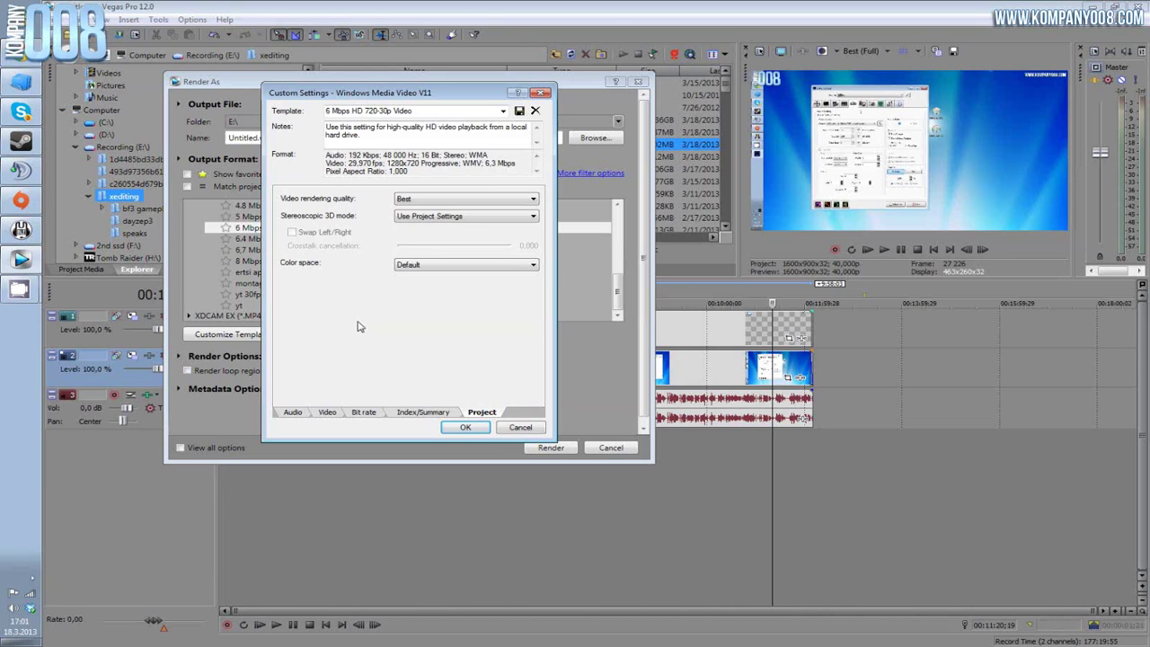
left_click(465, 428)
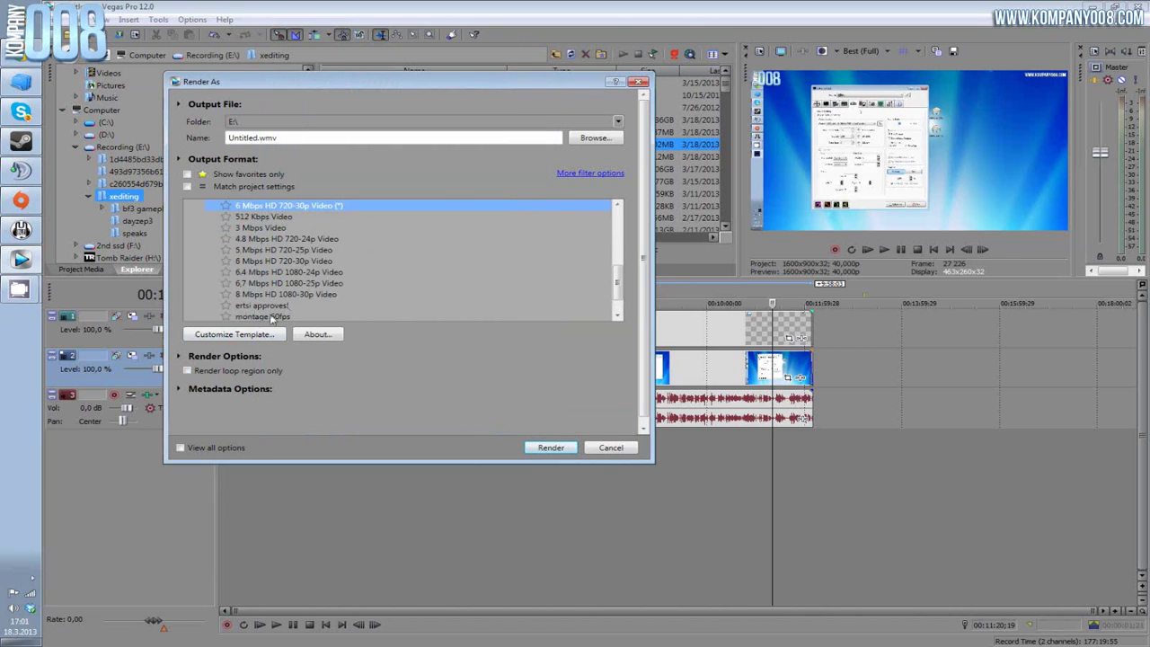
Save the customized video render settings as template 'ertsi approves!', overwriting the existing copy.
left_click(255, 335)
left_click(338, 413)
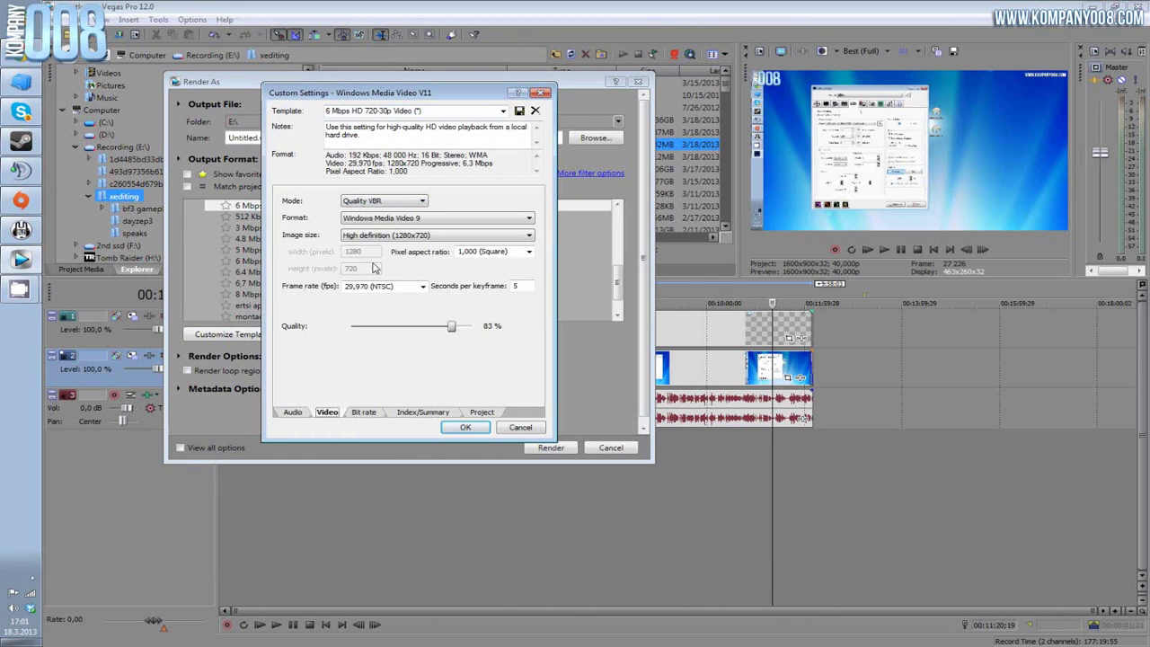
left_click(435, 112)
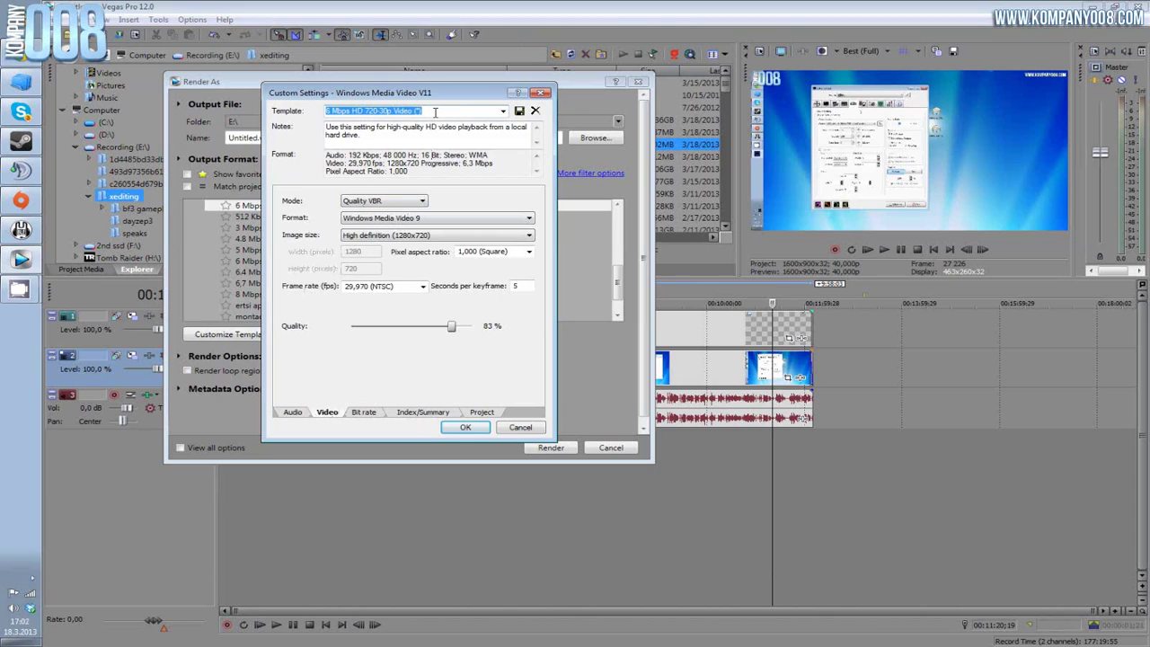
type("ertsi approves!")
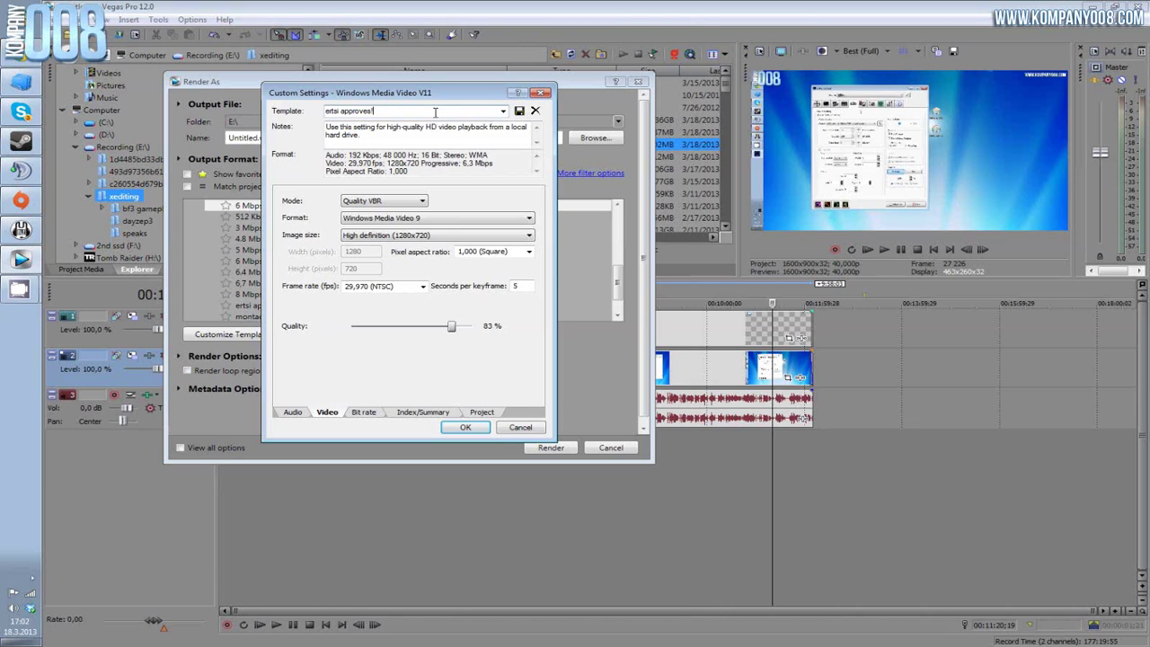
left_click(518, 112)
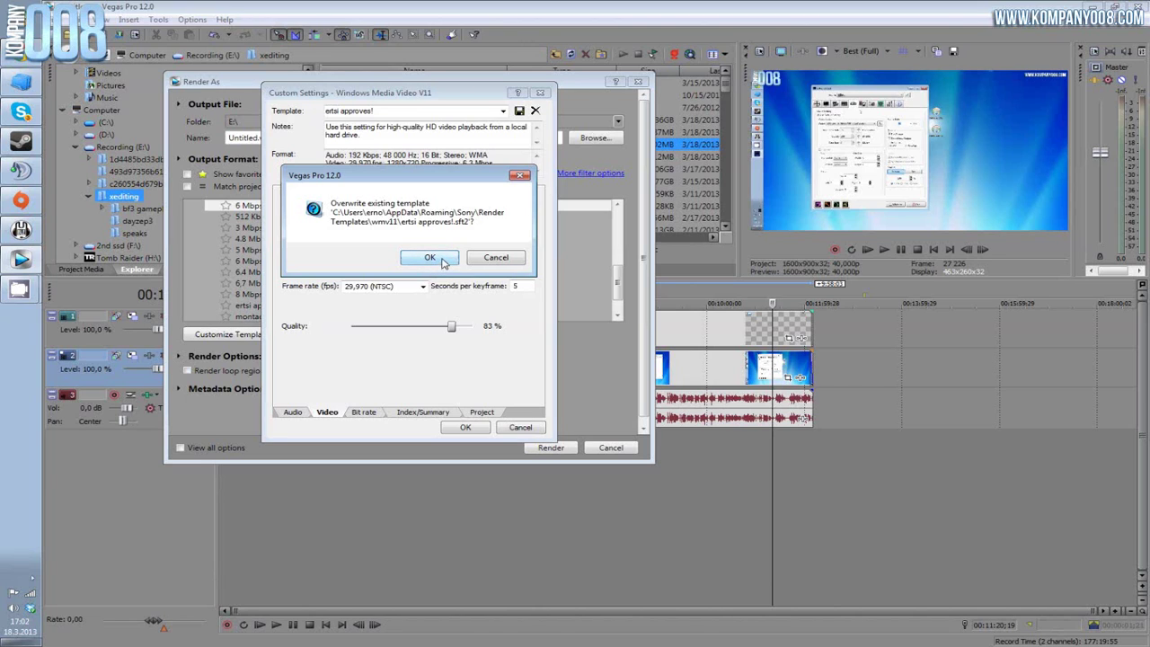
left_click(430, 258)
Keep the template changes, look over the montage 60fps and yt 30fps templates, then cancel without rendering.
left_click(463, 428)
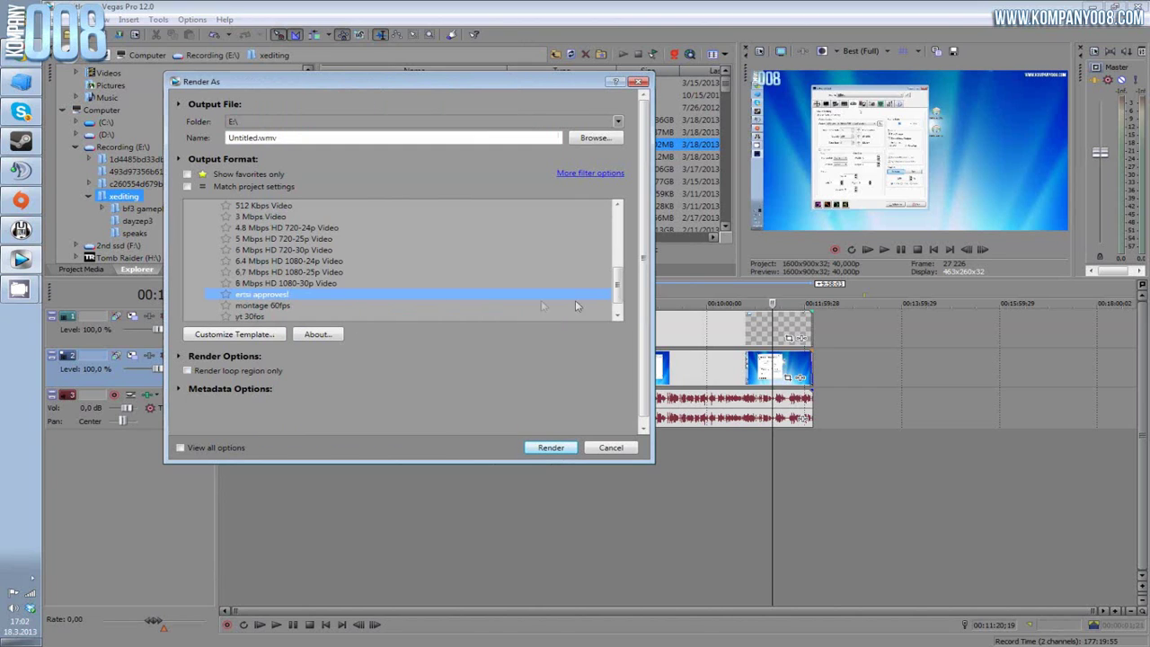
left_click(272, 306)
left_click_drag(618, 289, 618, 293)
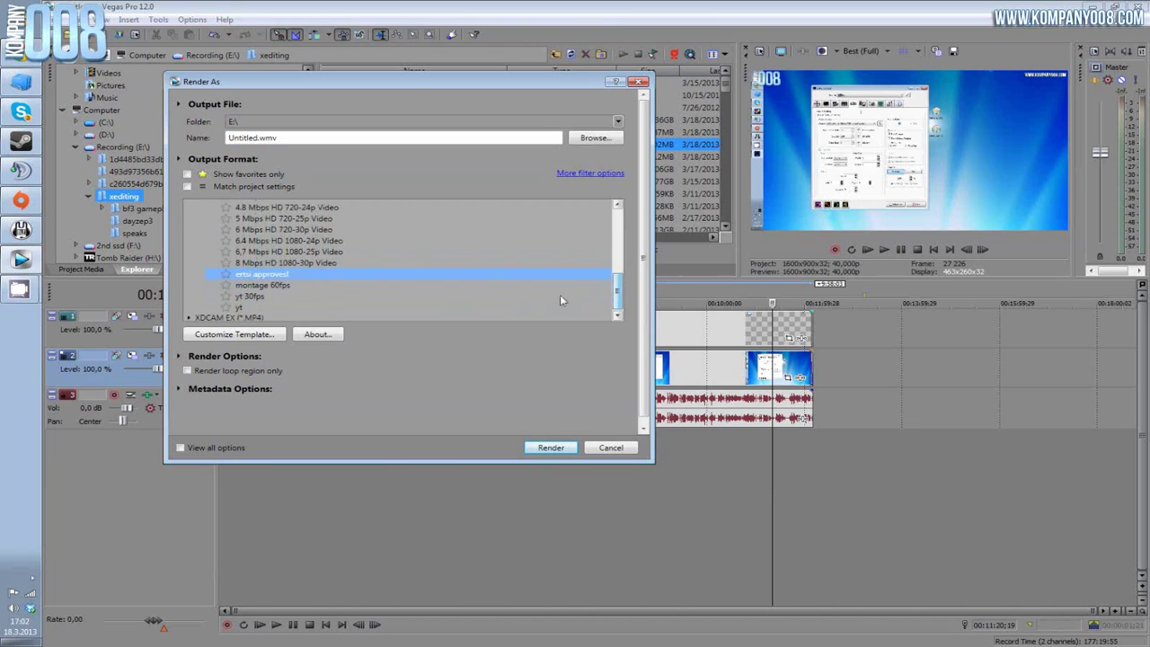
left_click(254, 297)
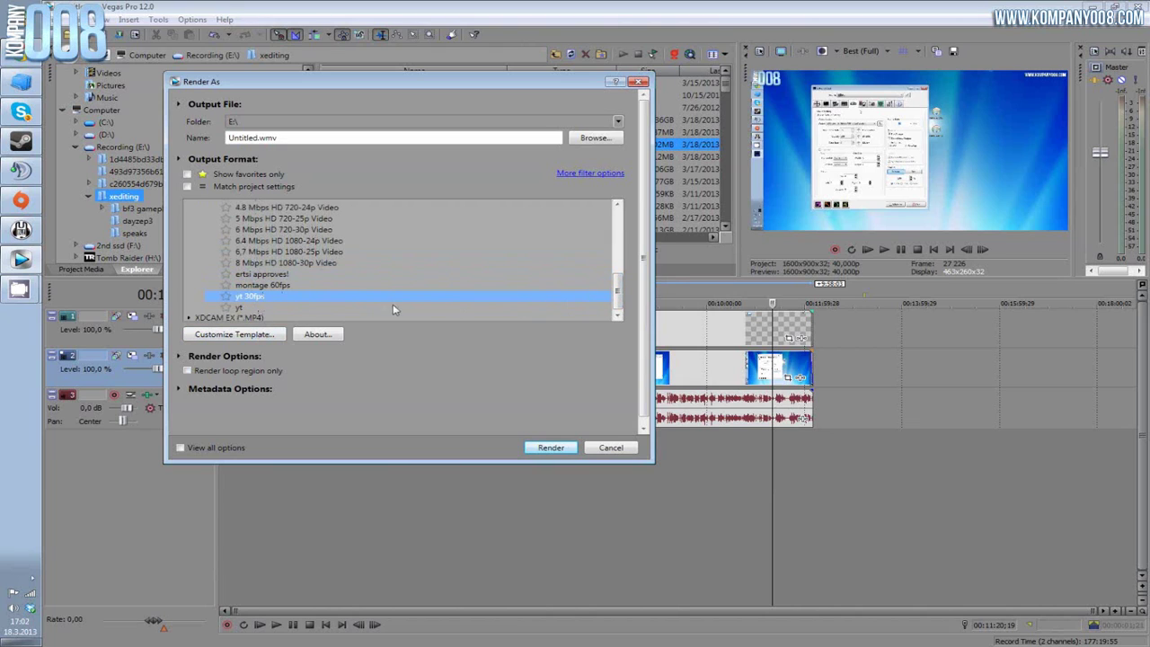
left_click(260, 139)
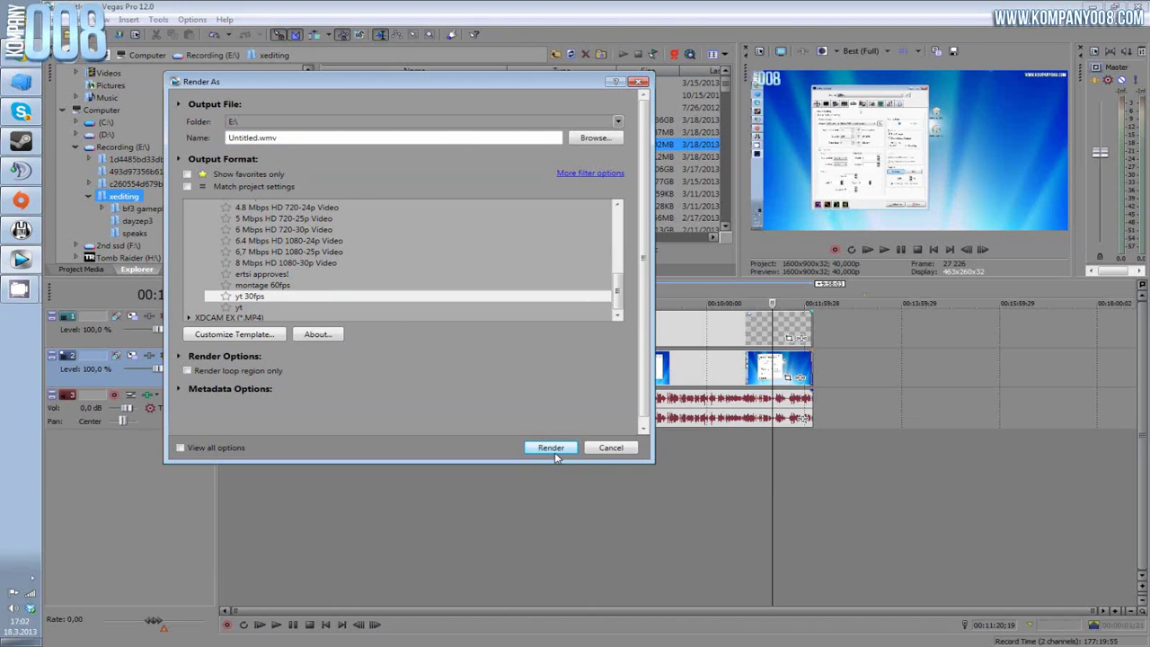
left_click(612, 448)
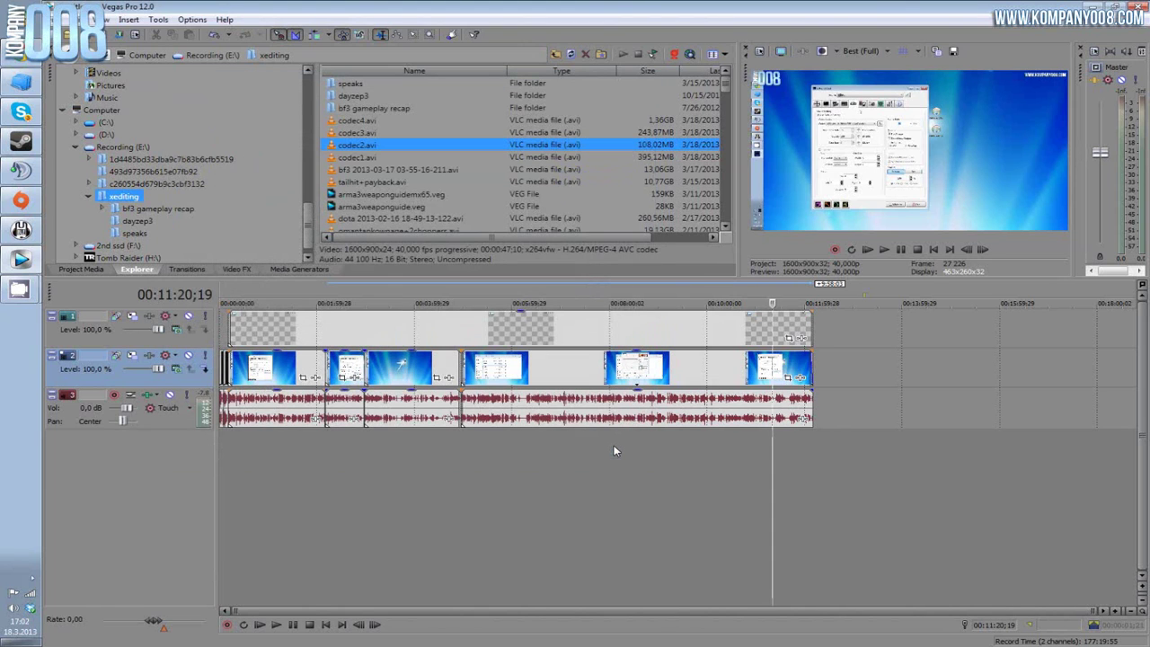